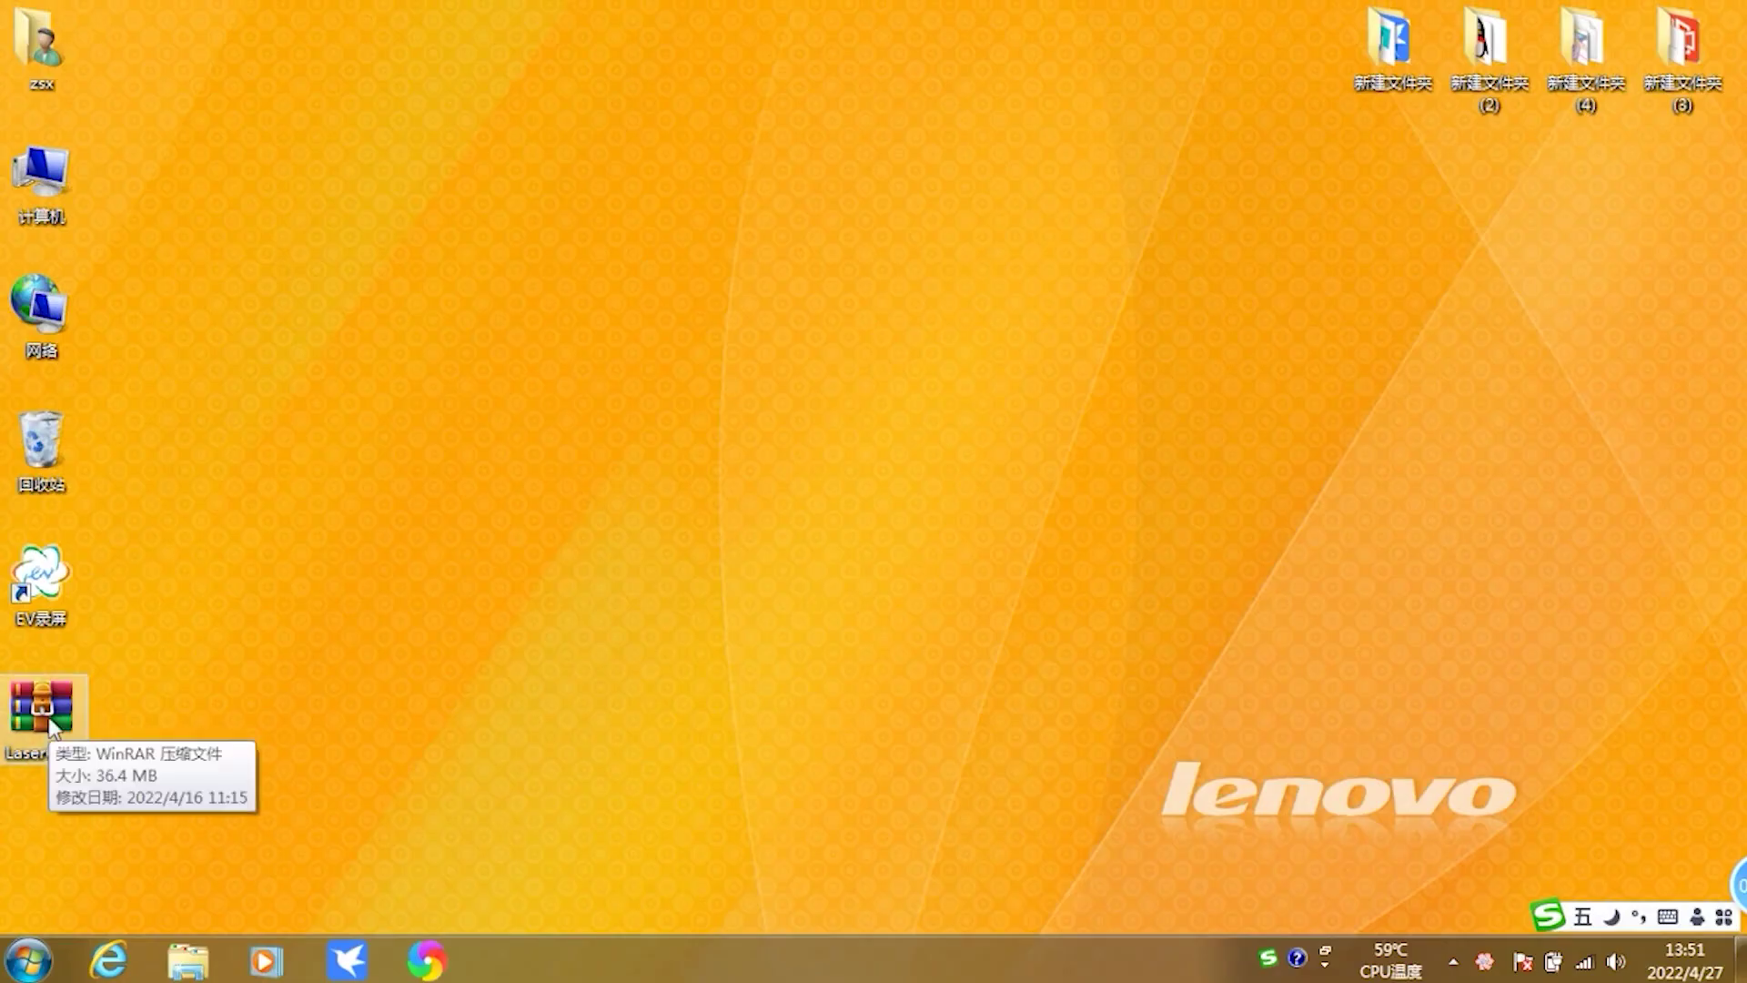
- Extract LaserCAD.rar onto the desktop and open the resulting LaserCAD V8.15.5 folder
right_click(50, 725)
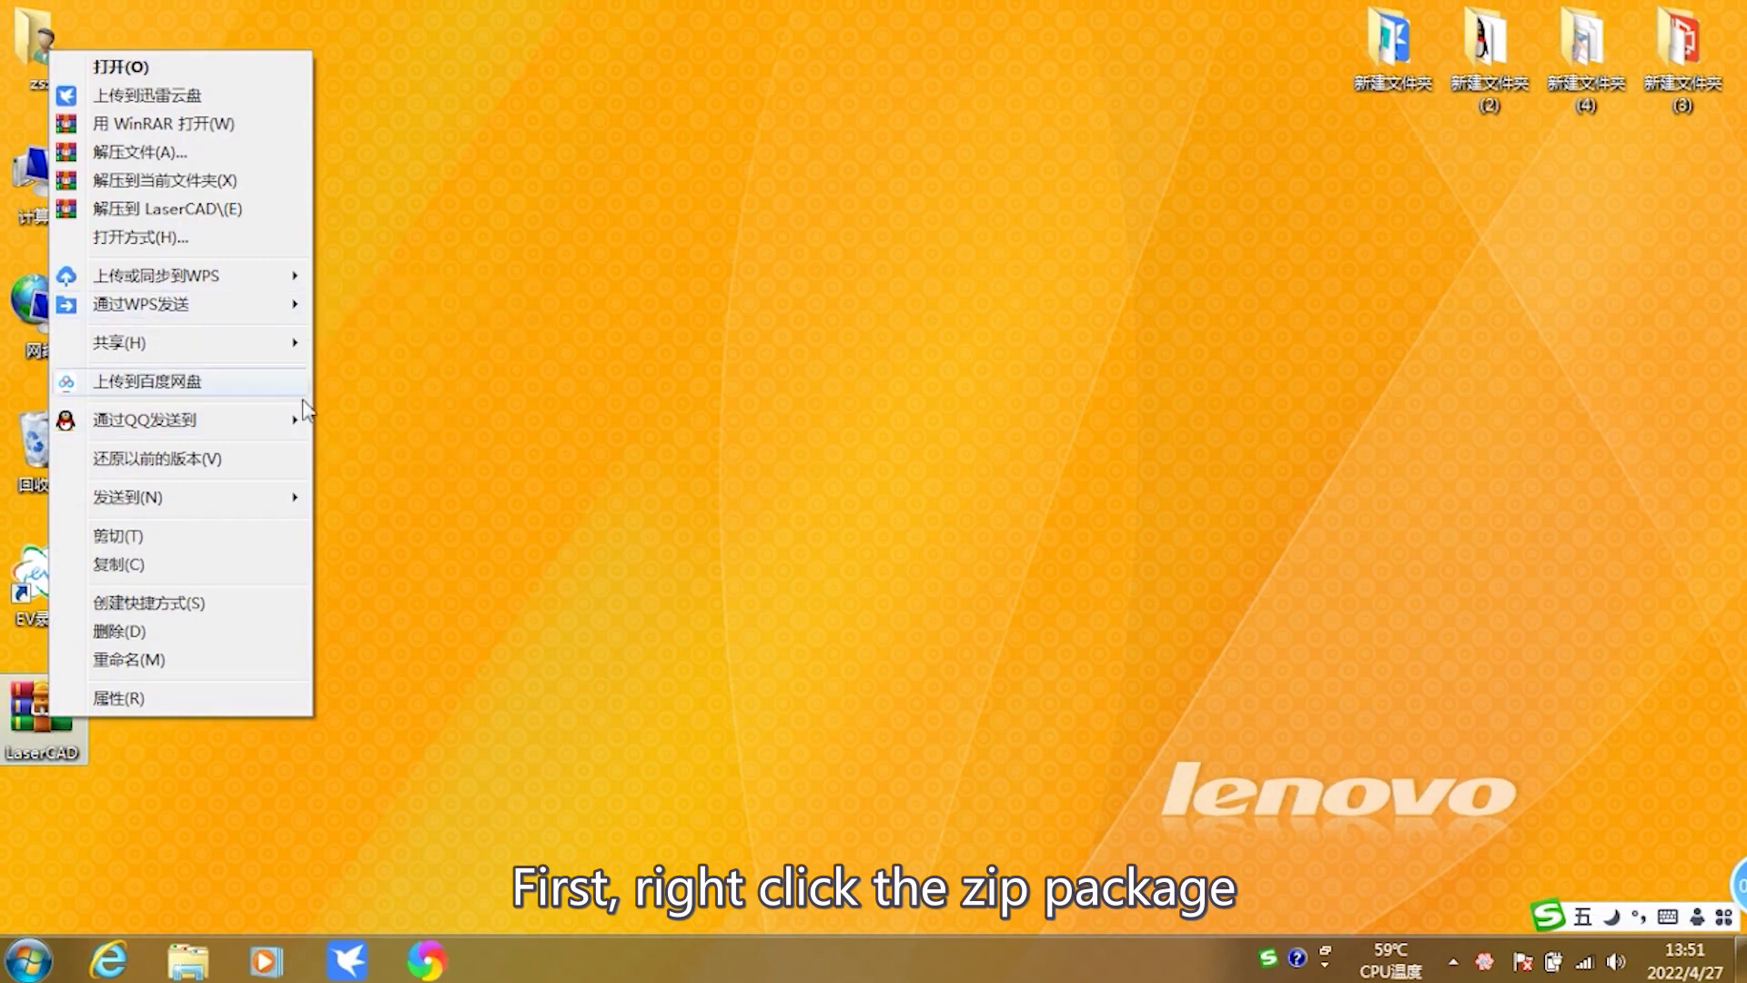
left_click(211, 180)
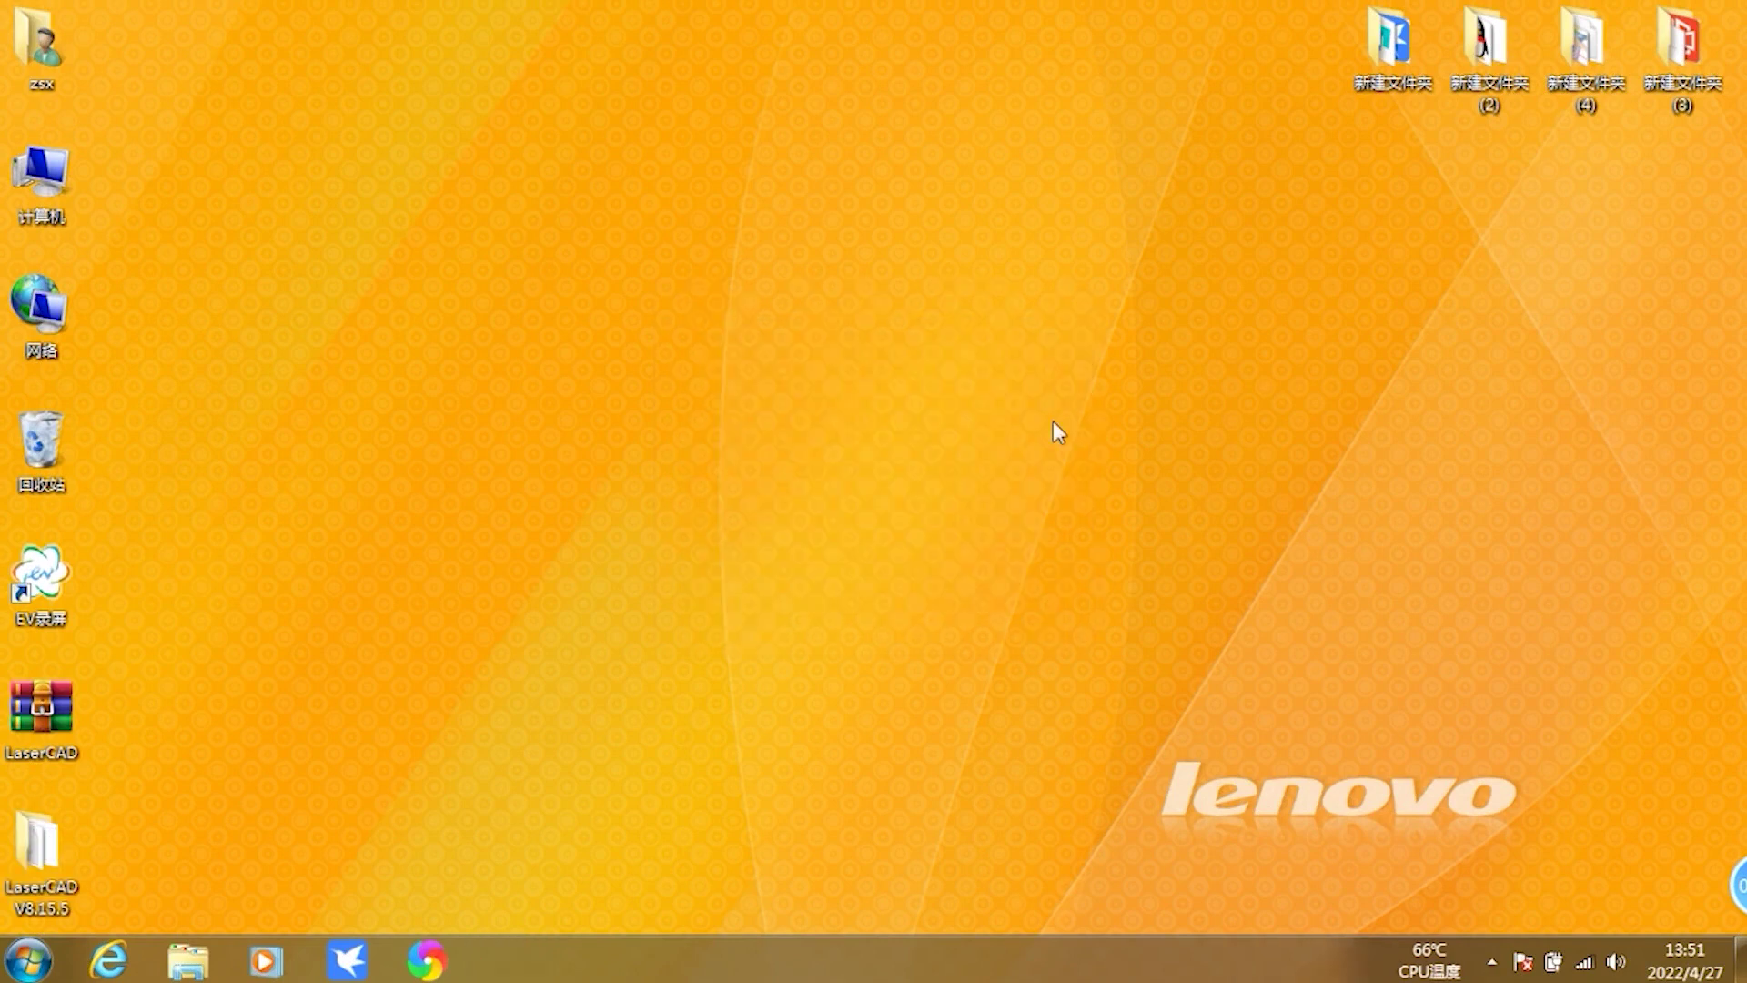
double_click(27, 877)
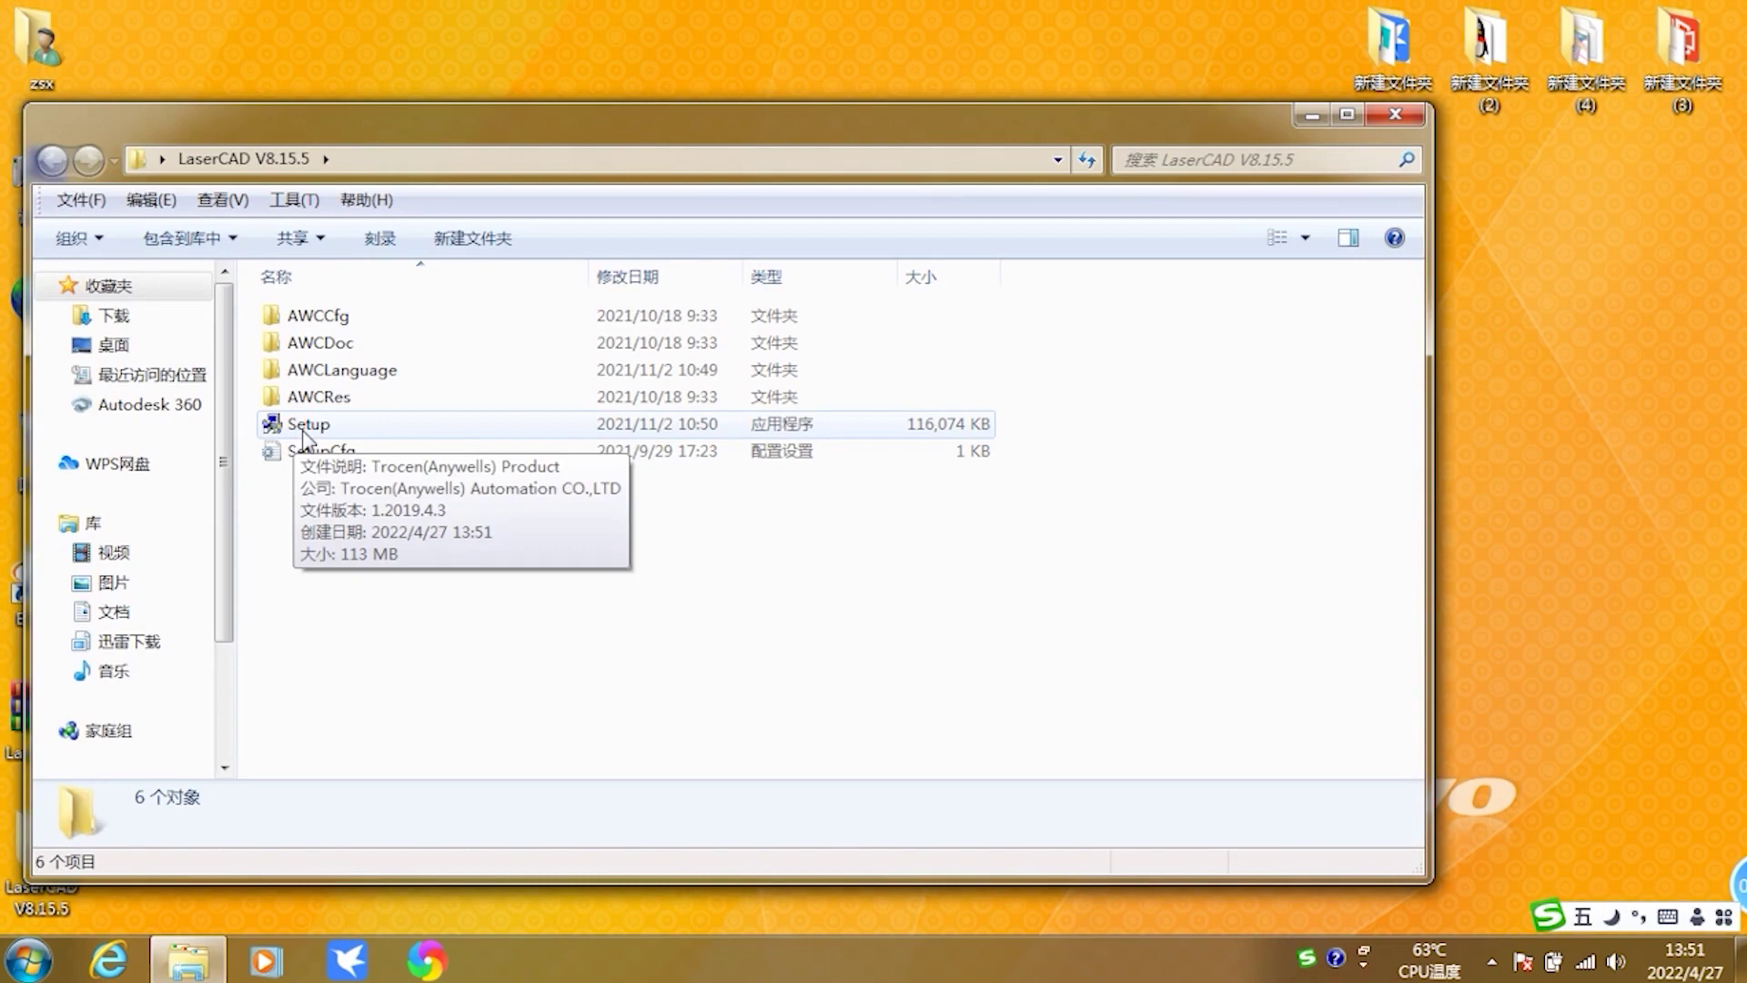
- Install LaserCAD V8.15 in English at the default path, then close the installer and folder
double_click(304, 429)
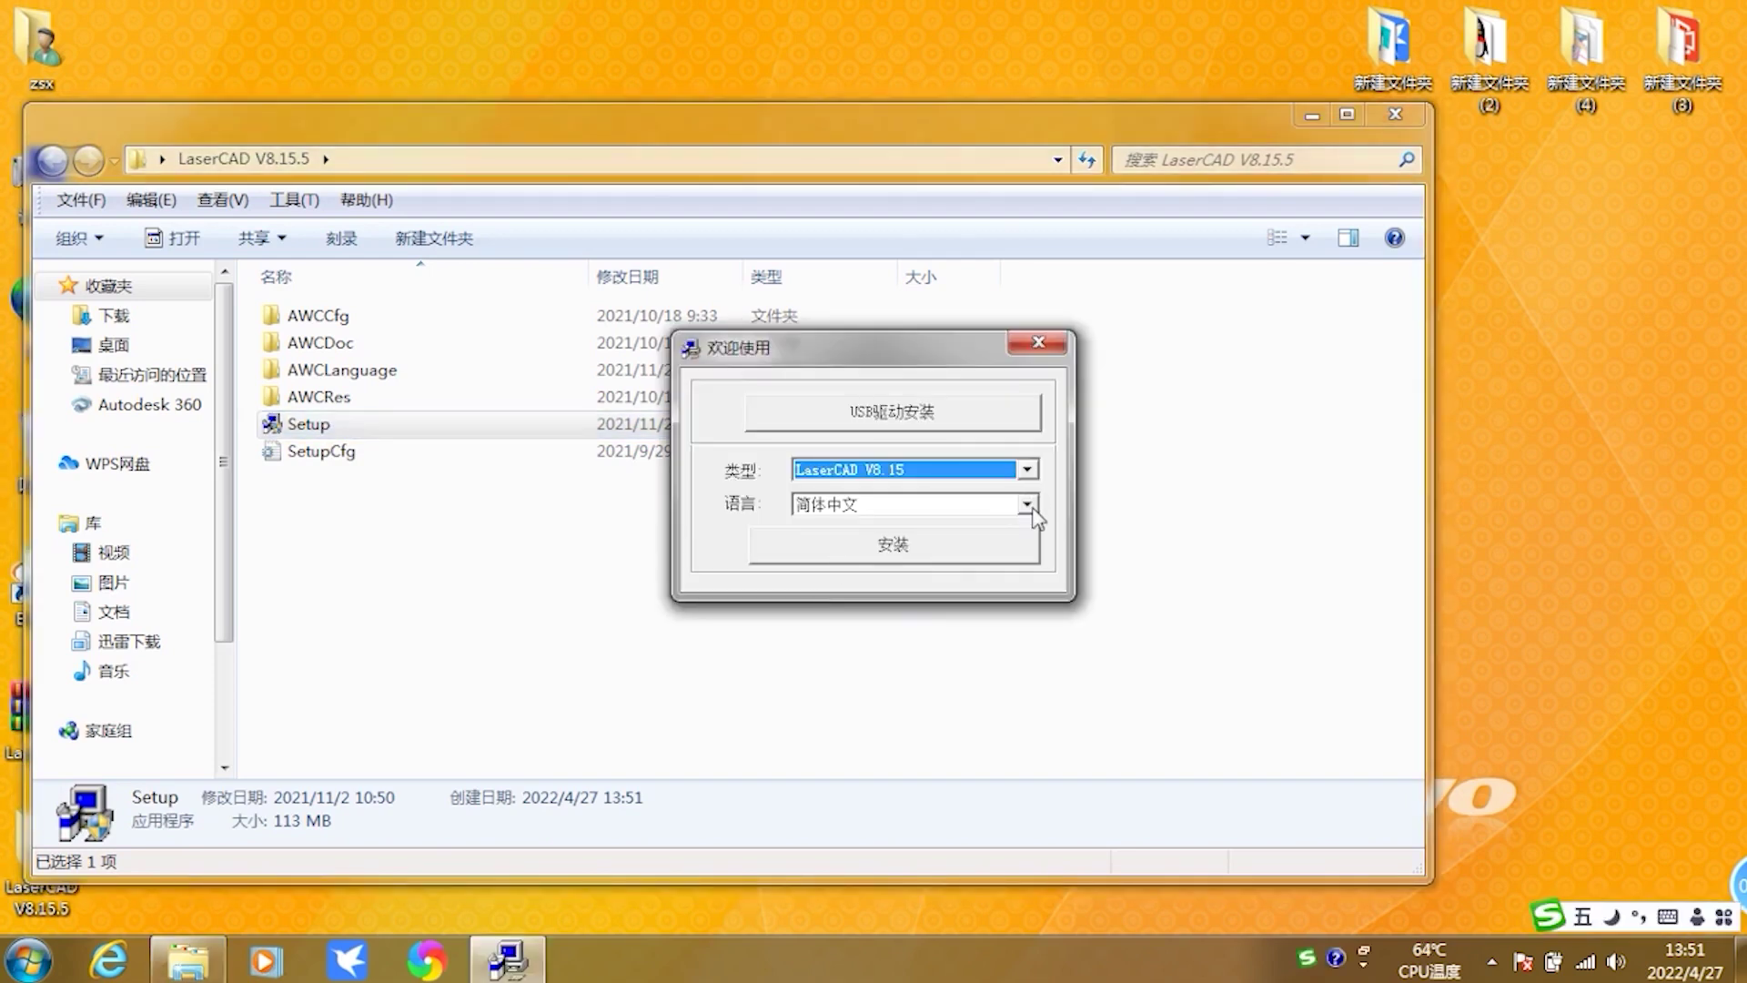
left_click(1028, 505)
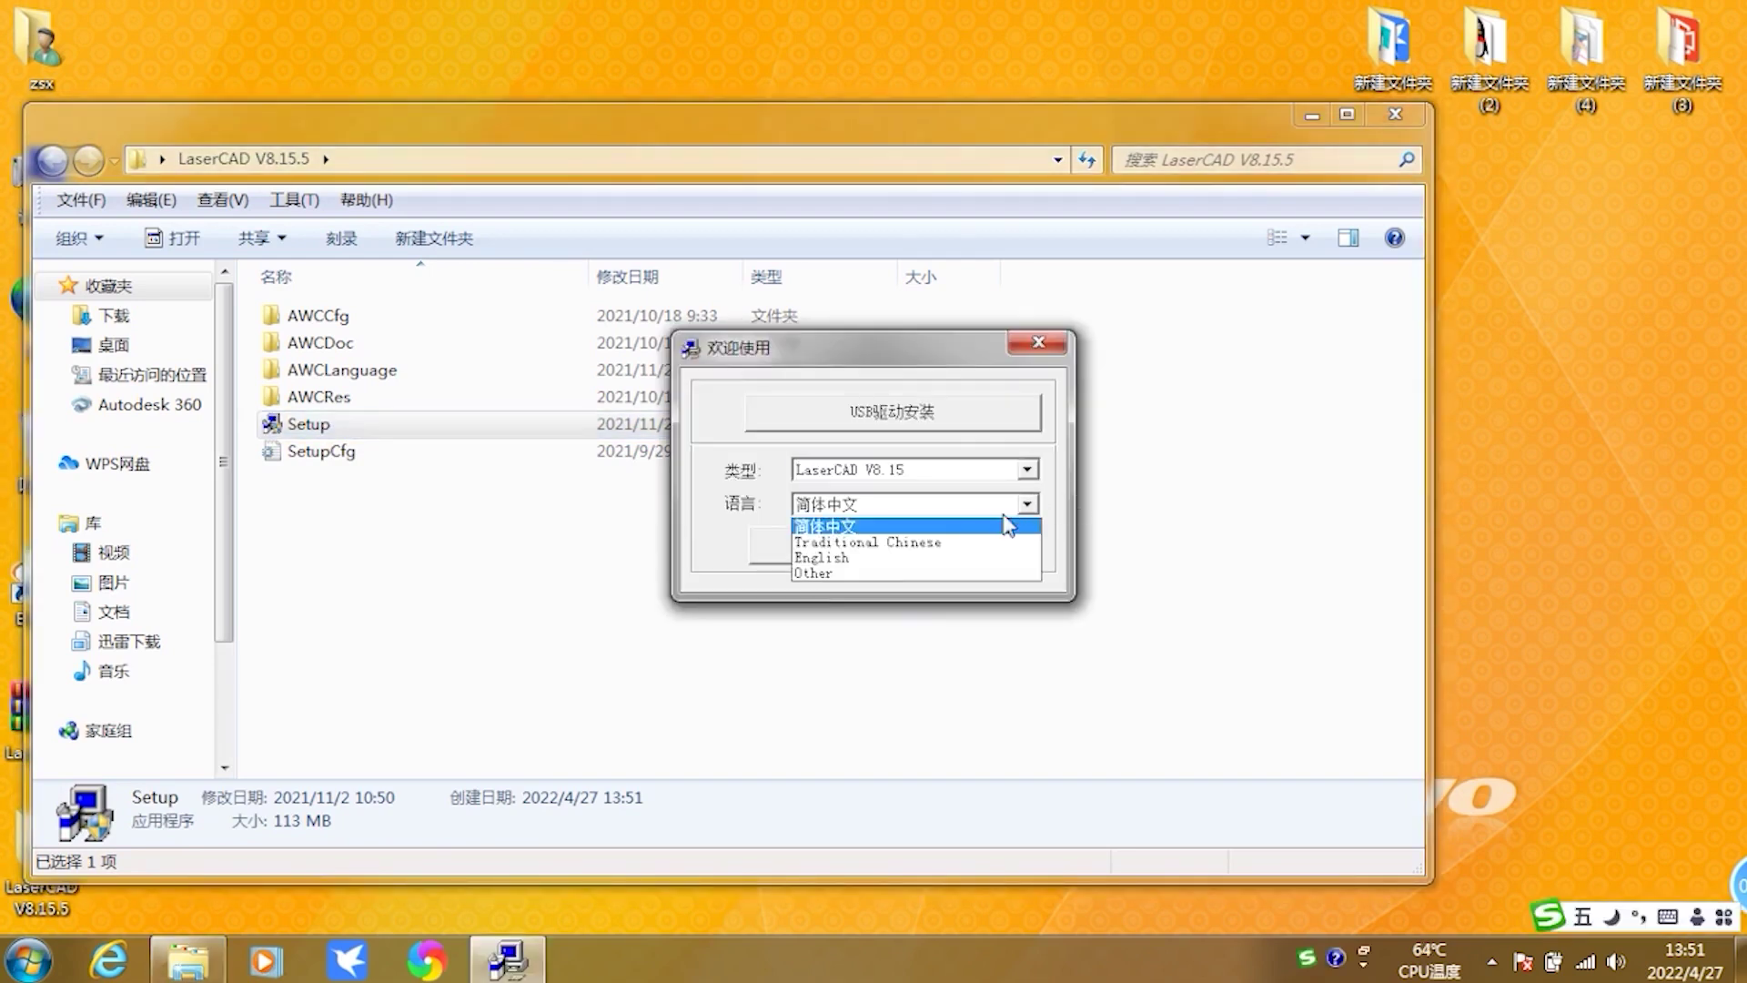
left_click(887, 556)
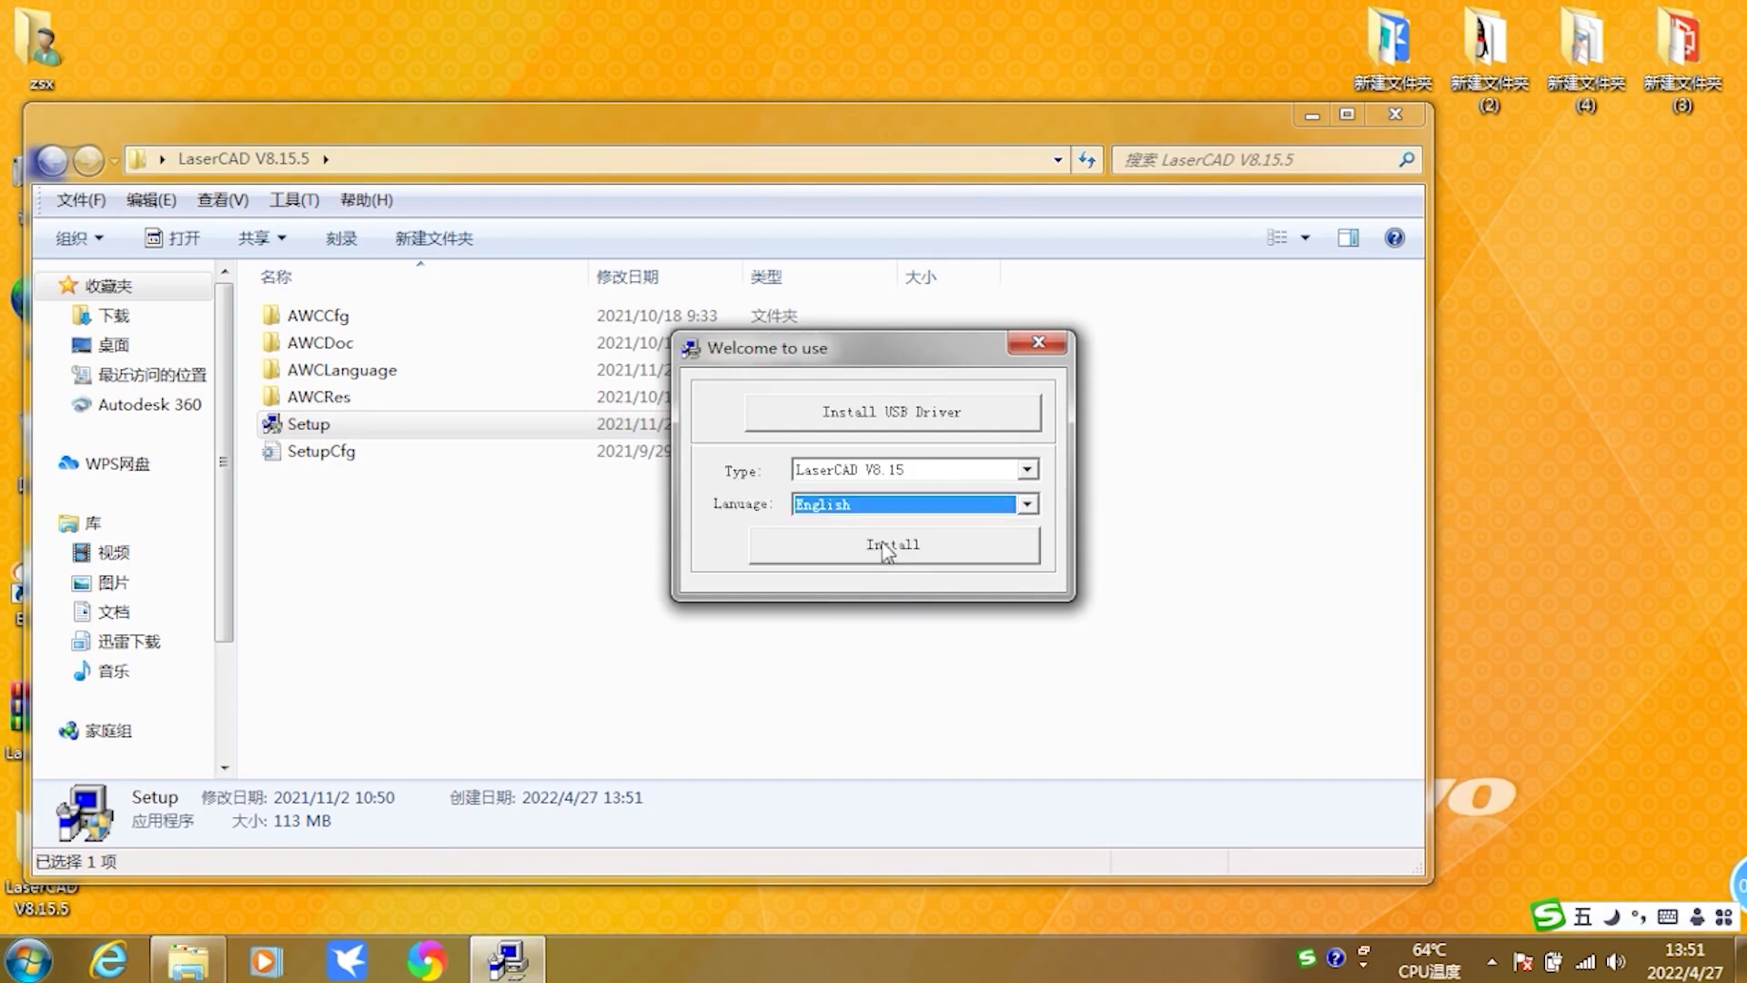
left_click(918, 550)
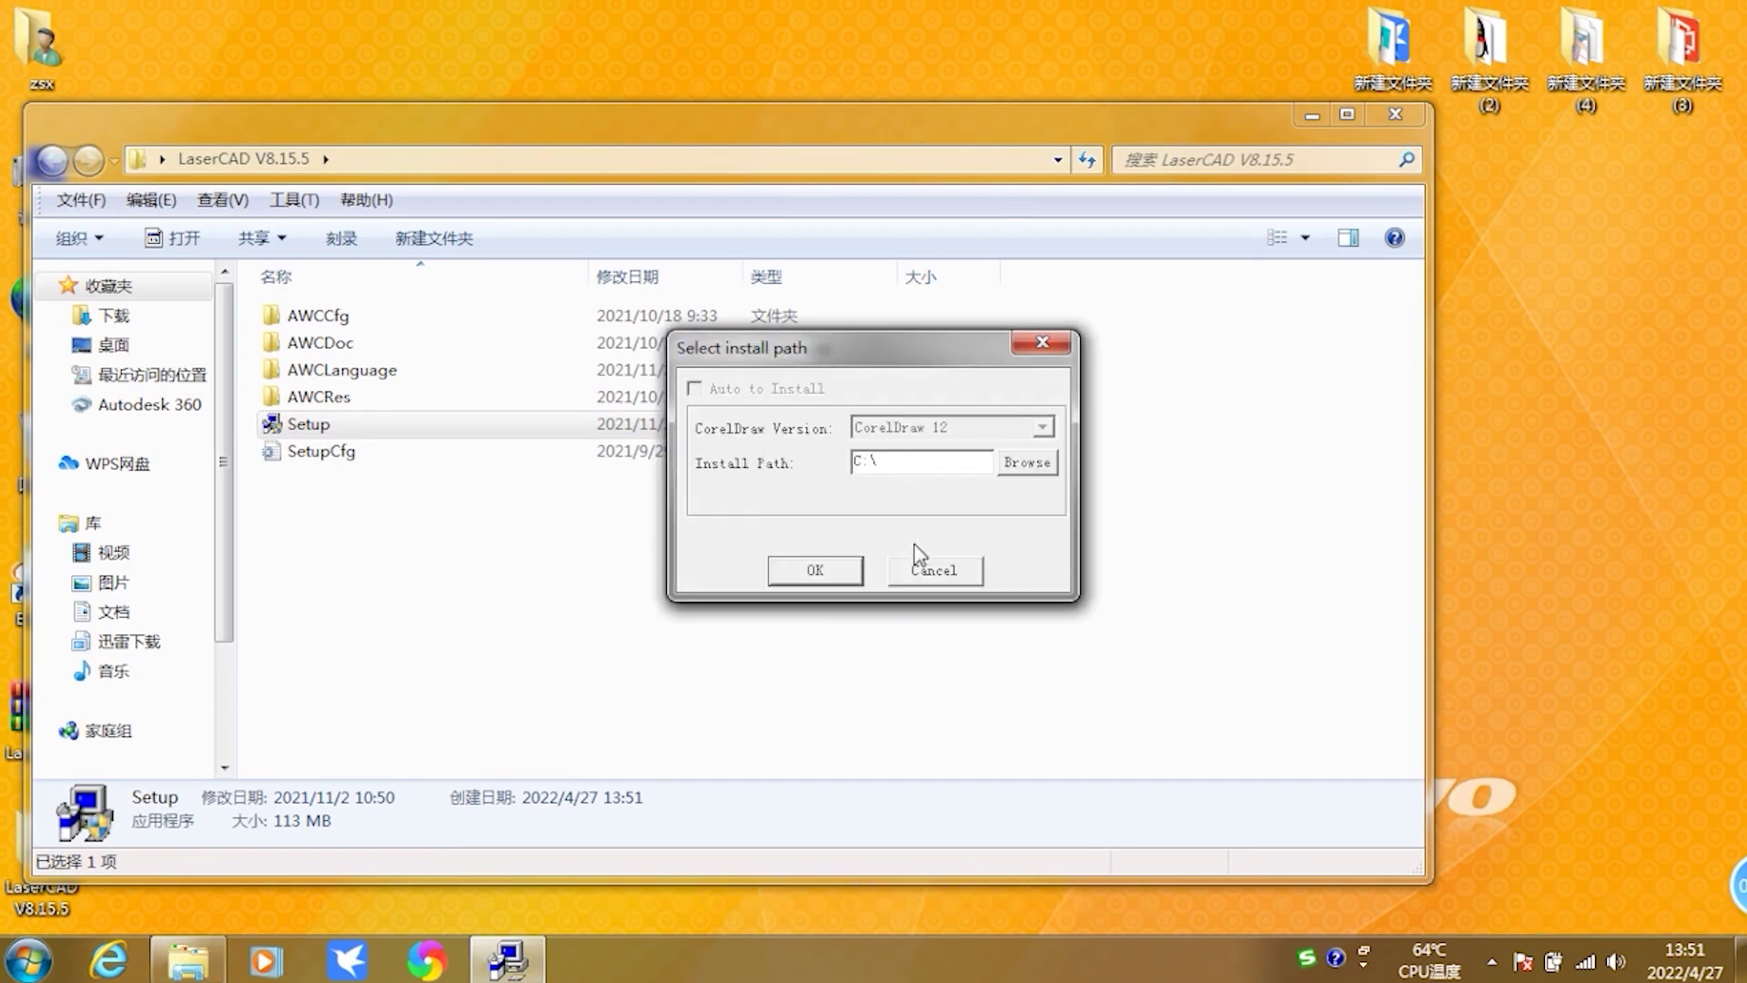
left_click(823, 569)
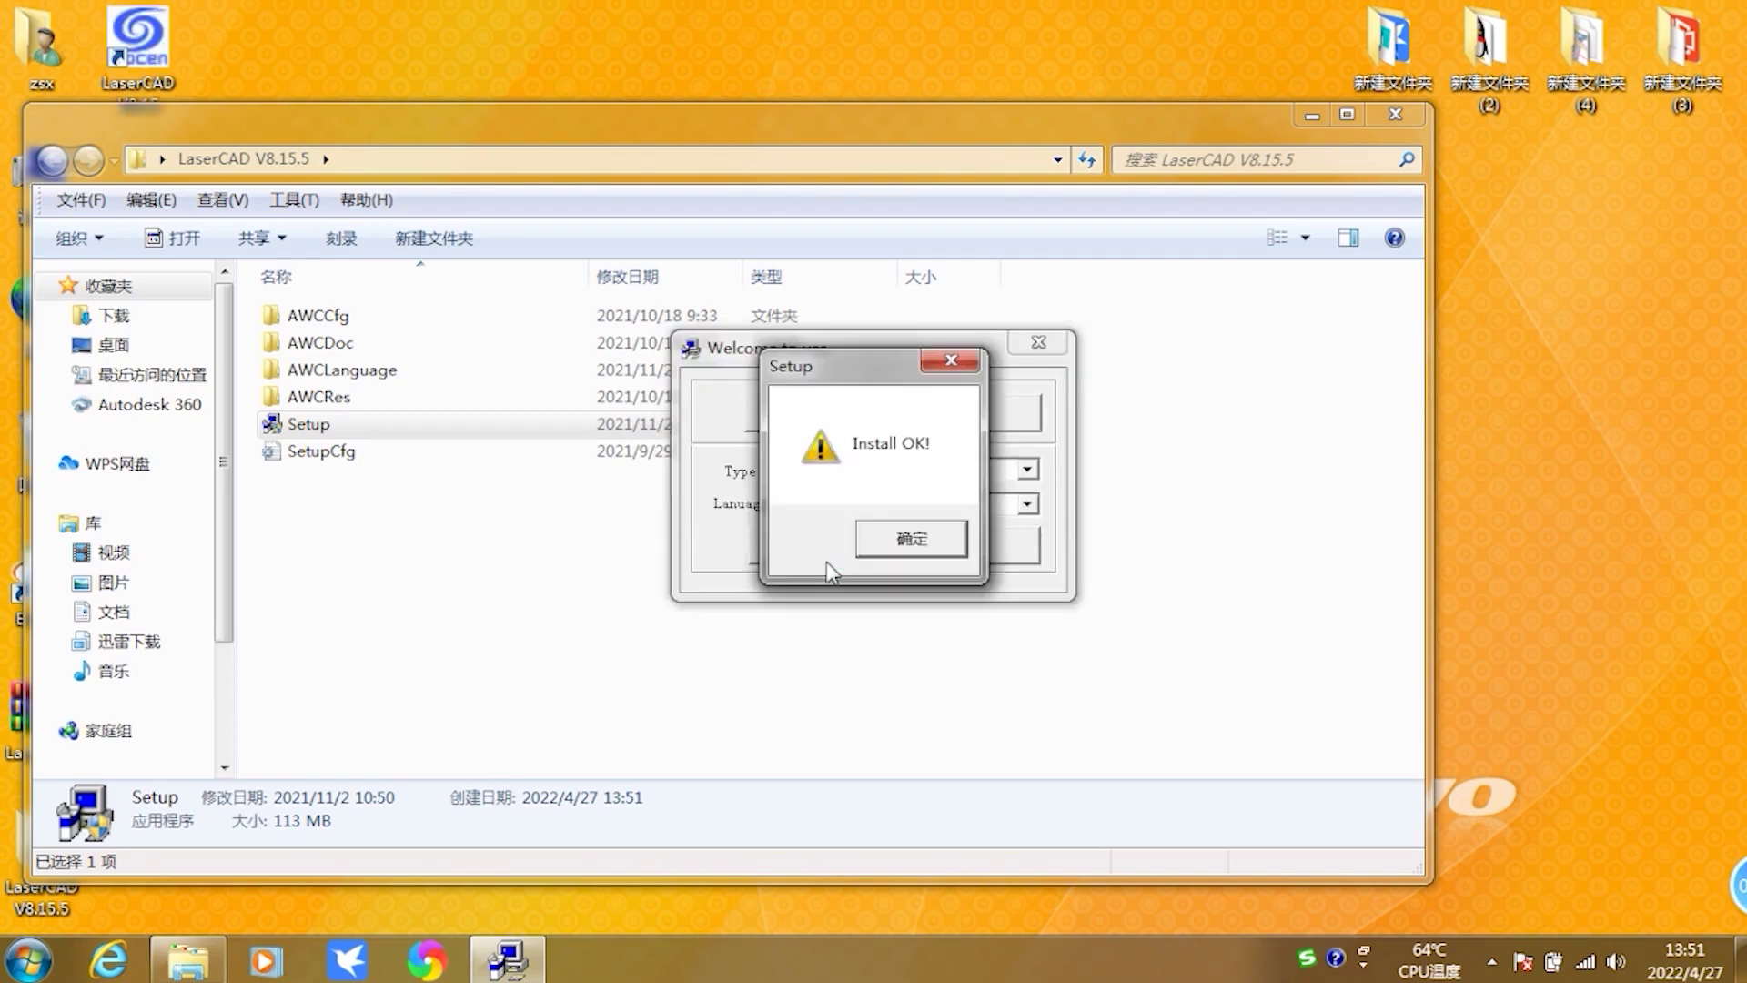
left_click(912, 538)
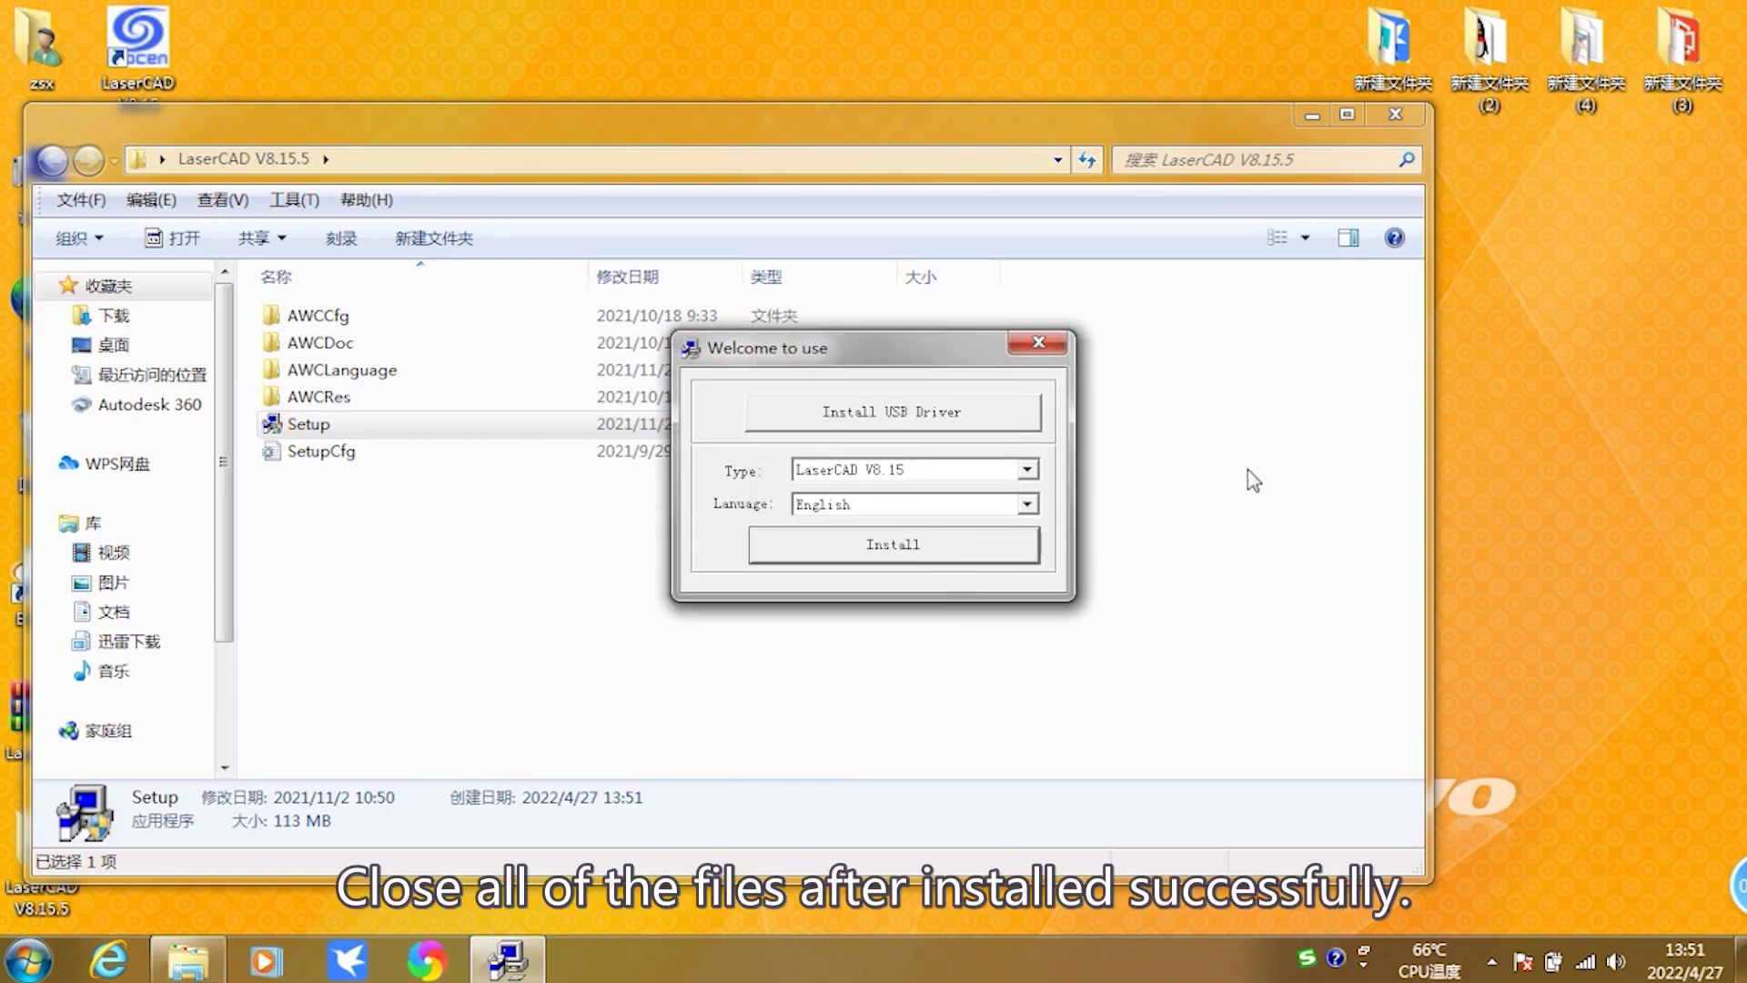
left_click(1053, 344)
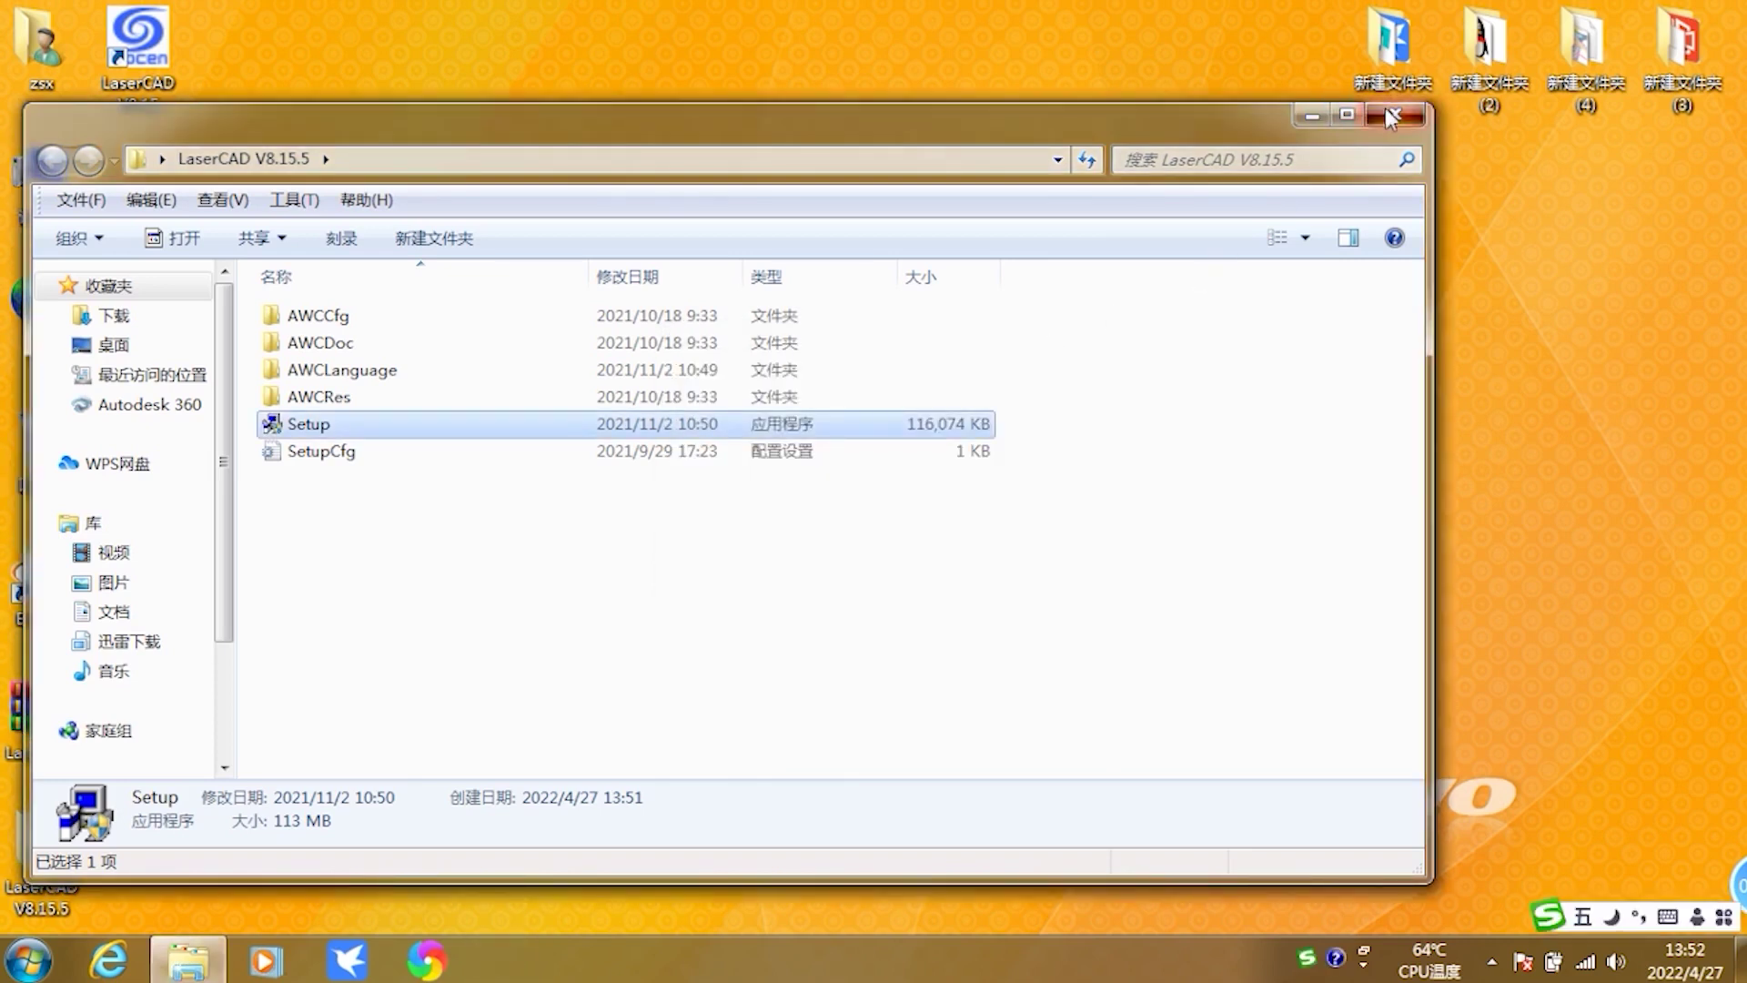
left_click(1390, 116)
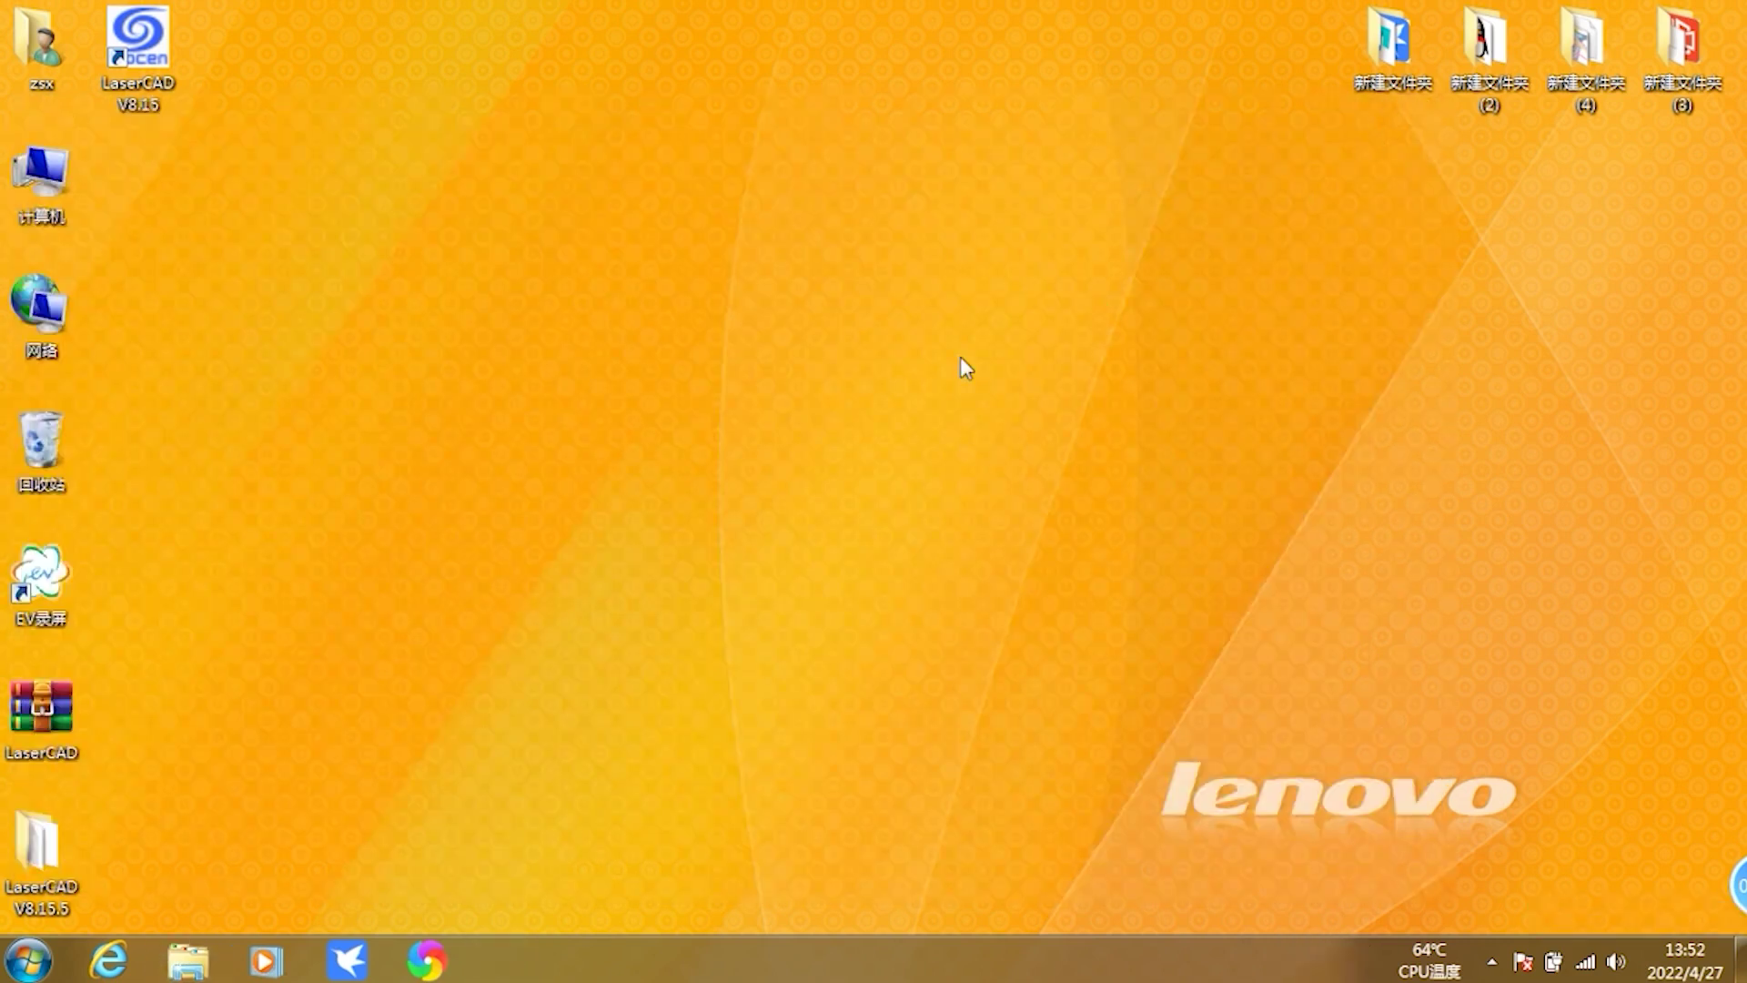
- Launch LaserCAD and add the detected _AWC_0201D03B controller as a new USB device
double_click(125, 60)
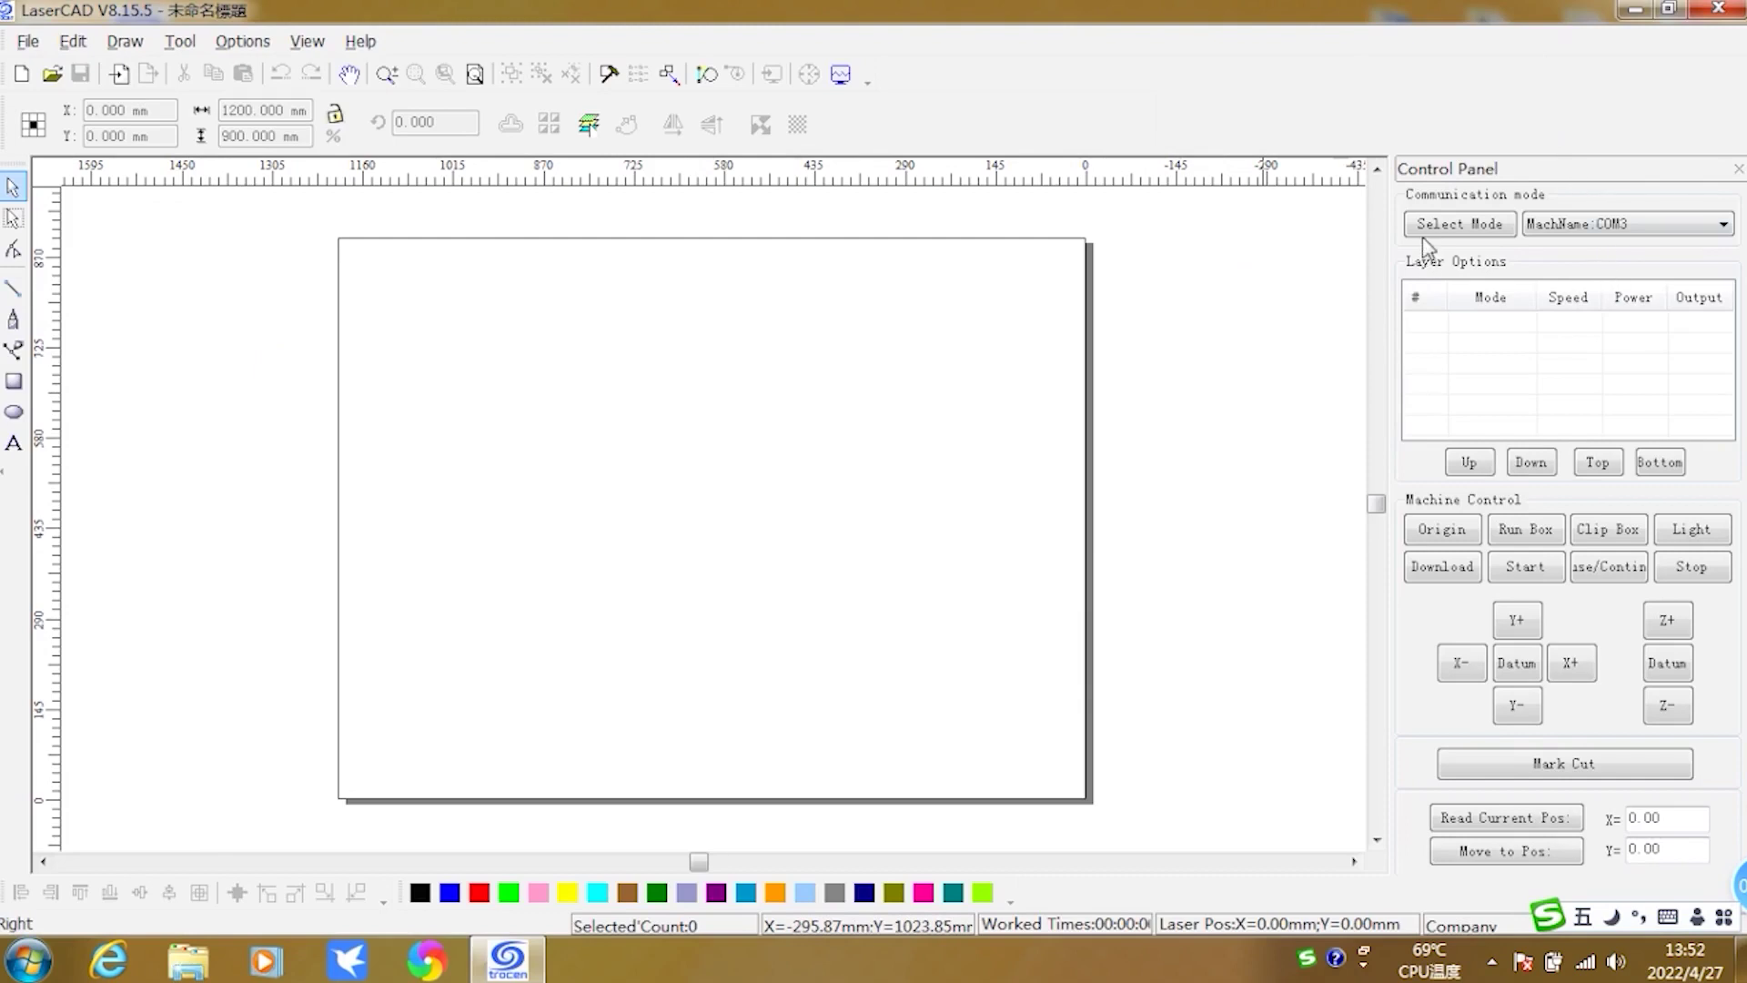
left_click(1454, 224)
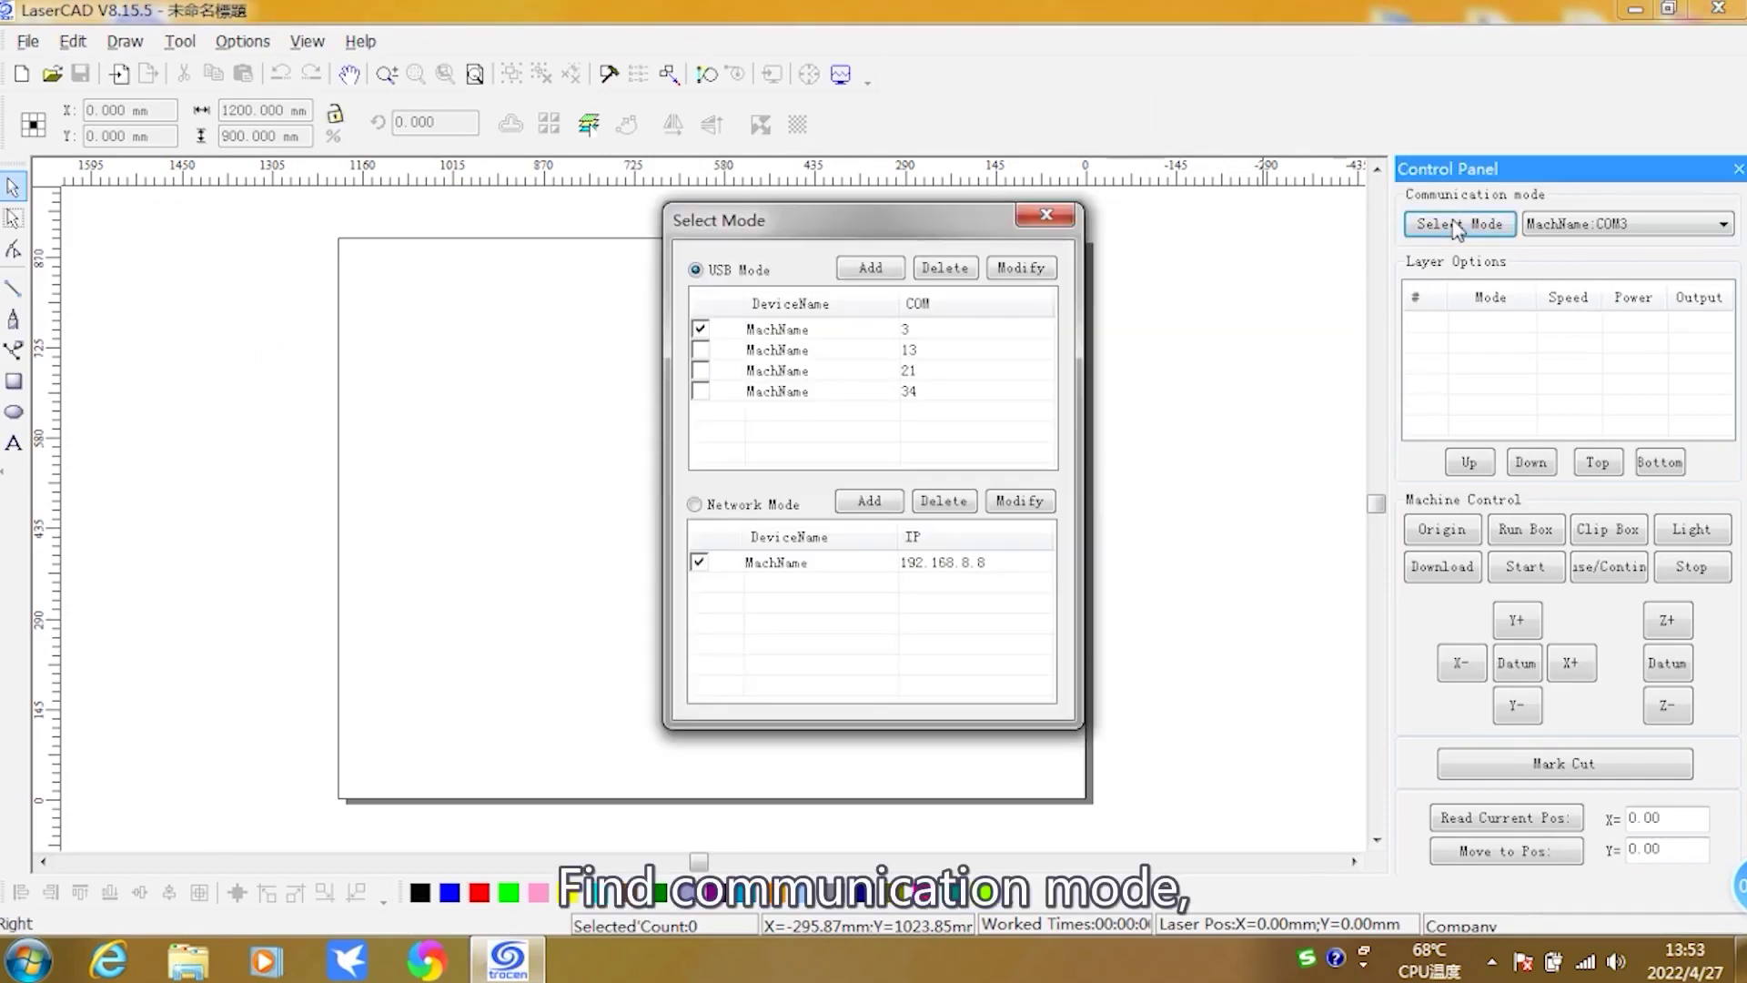
left_click(866, 273)
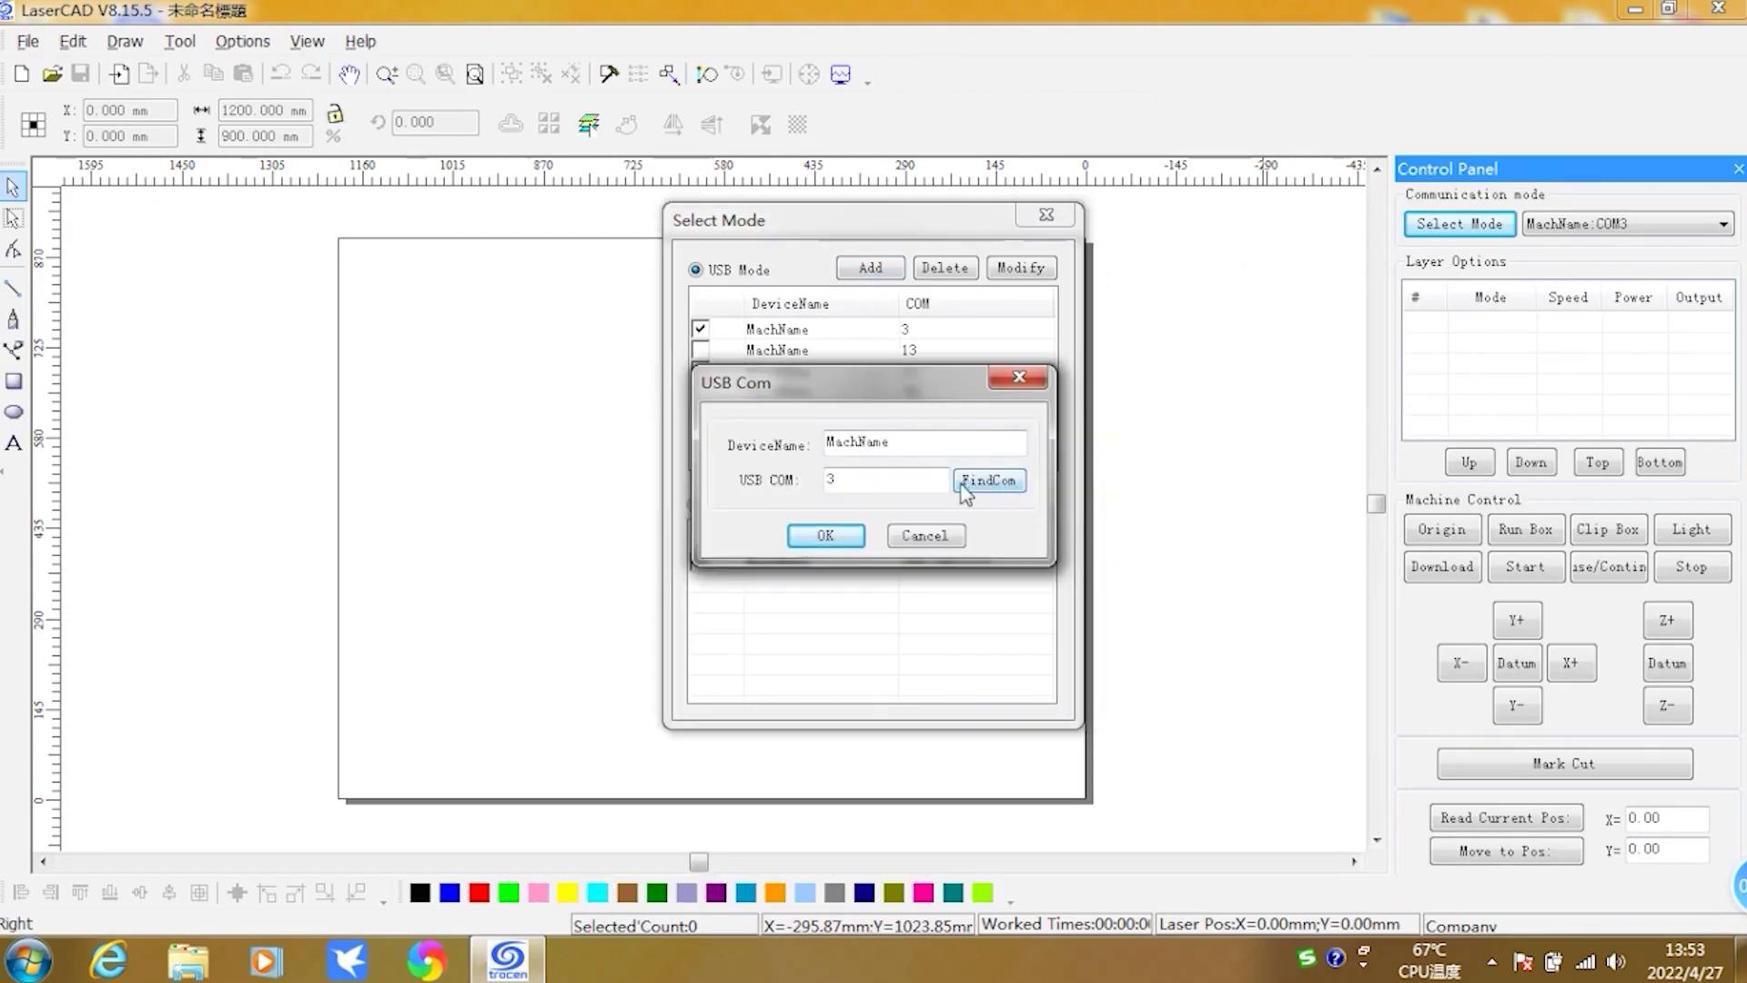
left_click(989, 483)
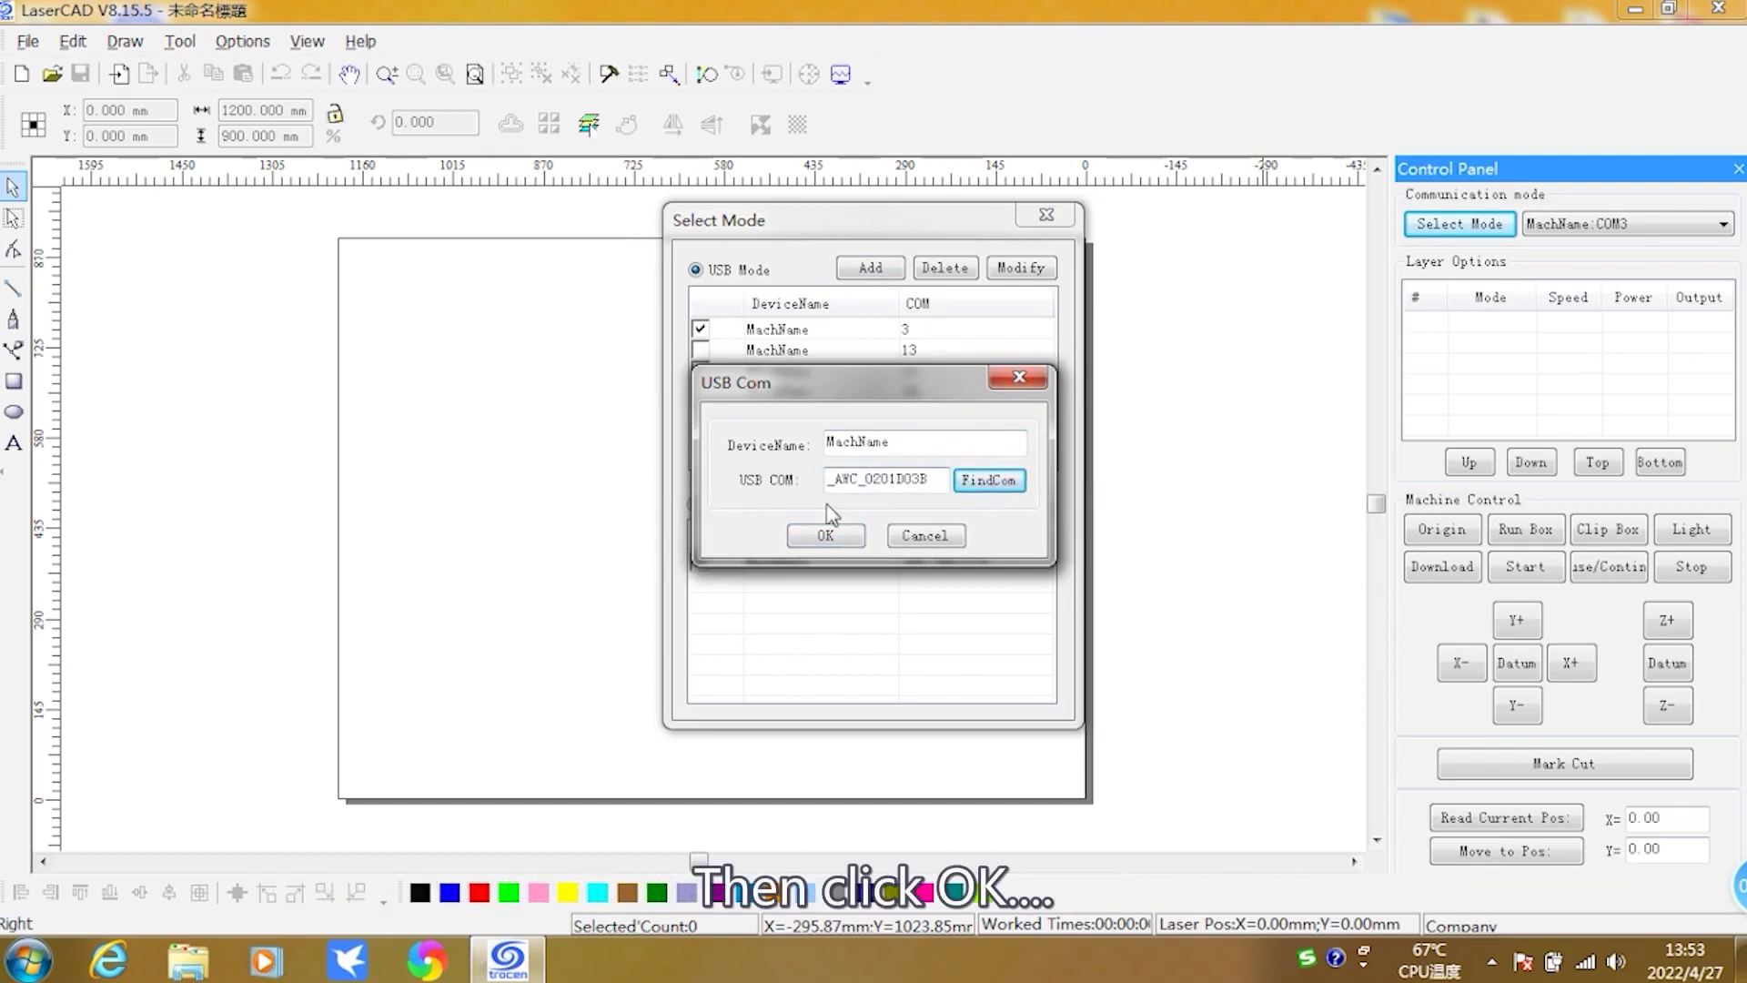
left_click(826, 536)
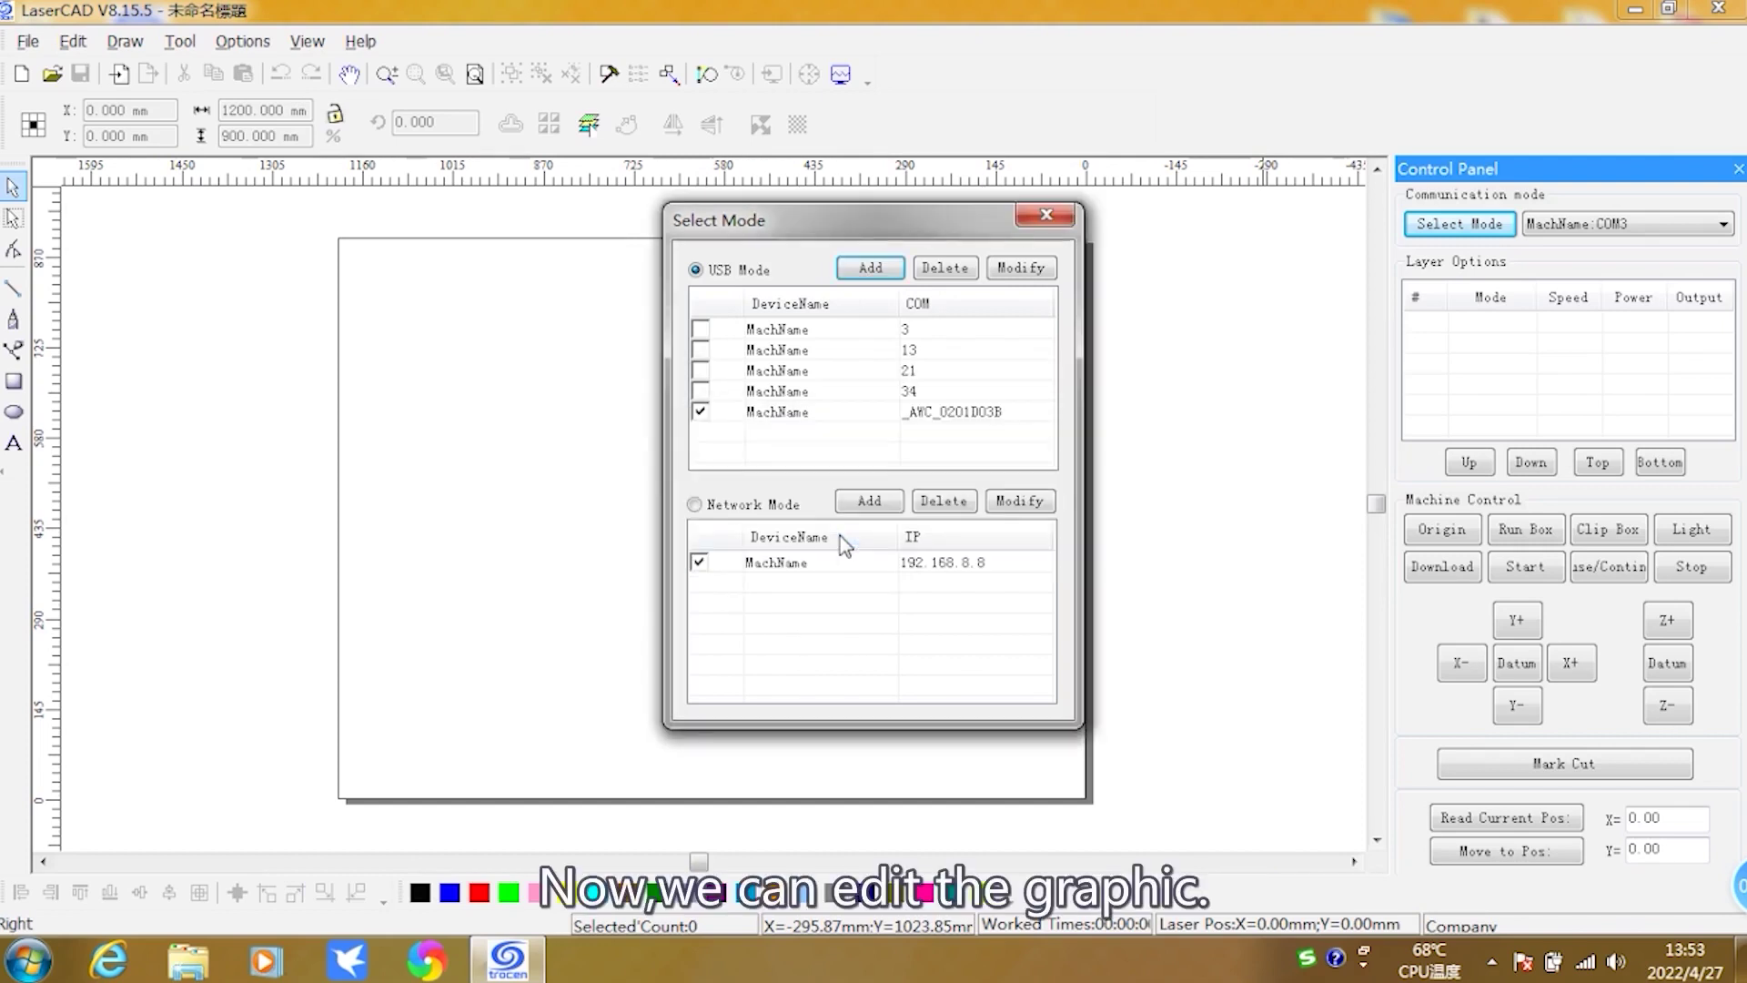
left_click(1063, 223)
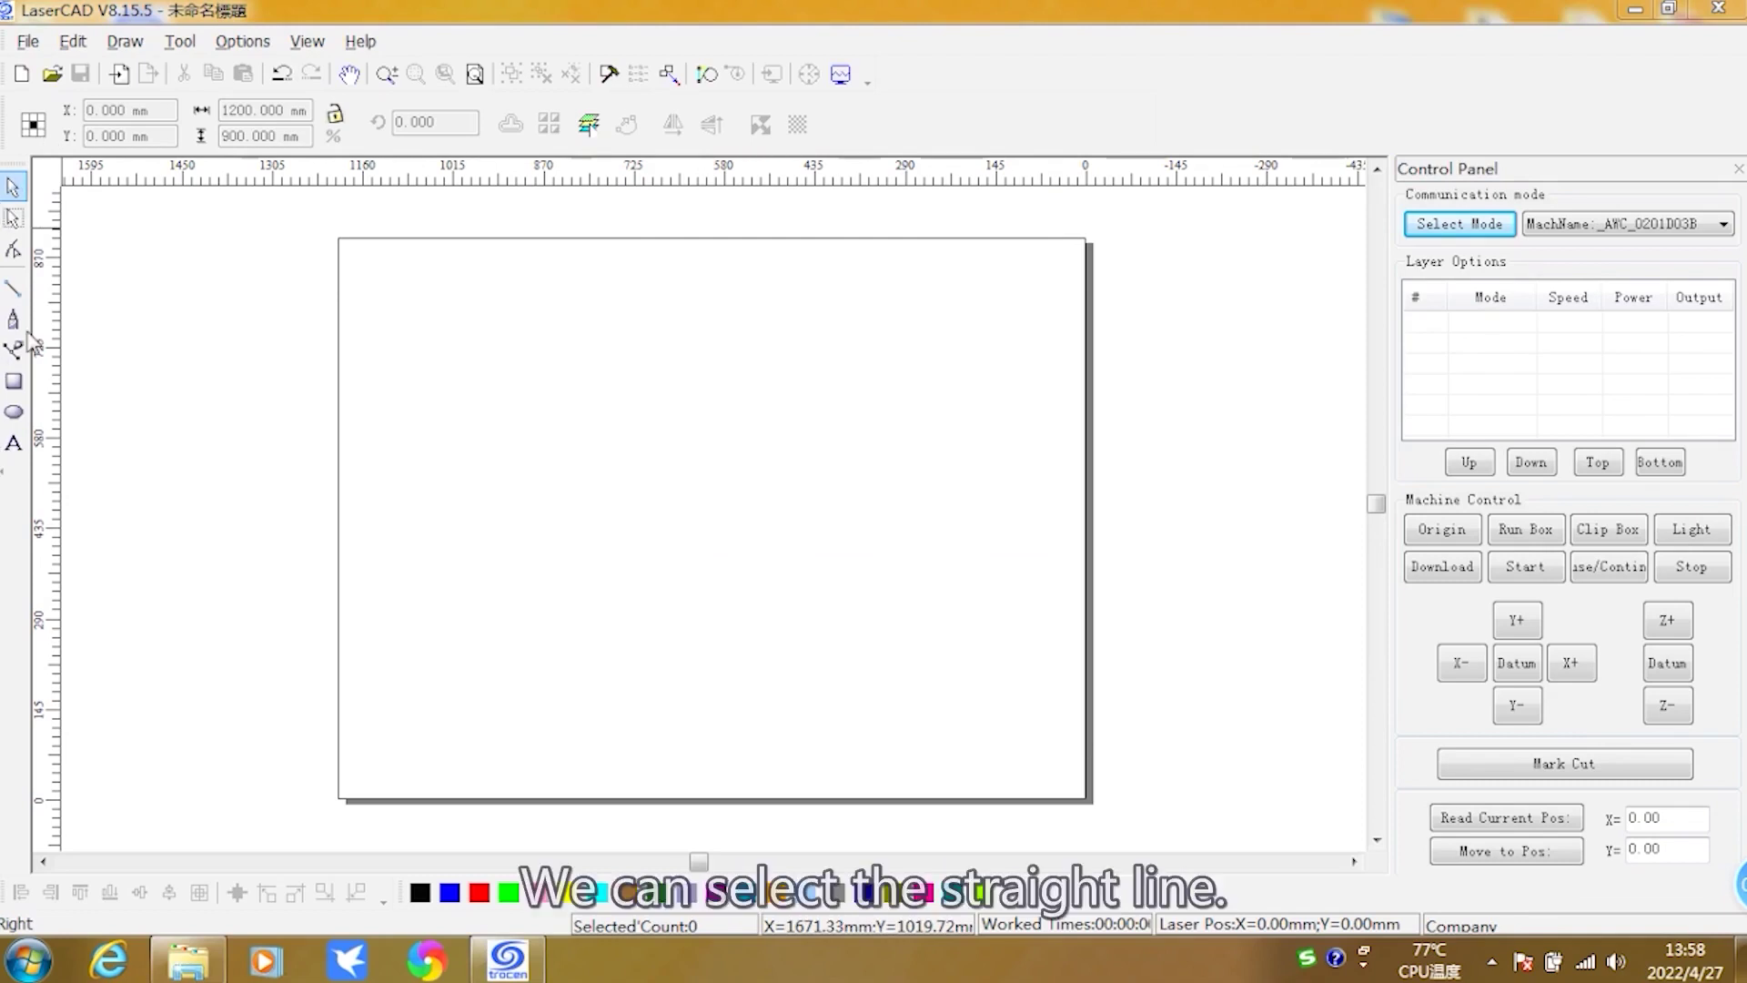
- Draw a horizontal line in the upper page and a rectangle below it
left_click(15, 290)
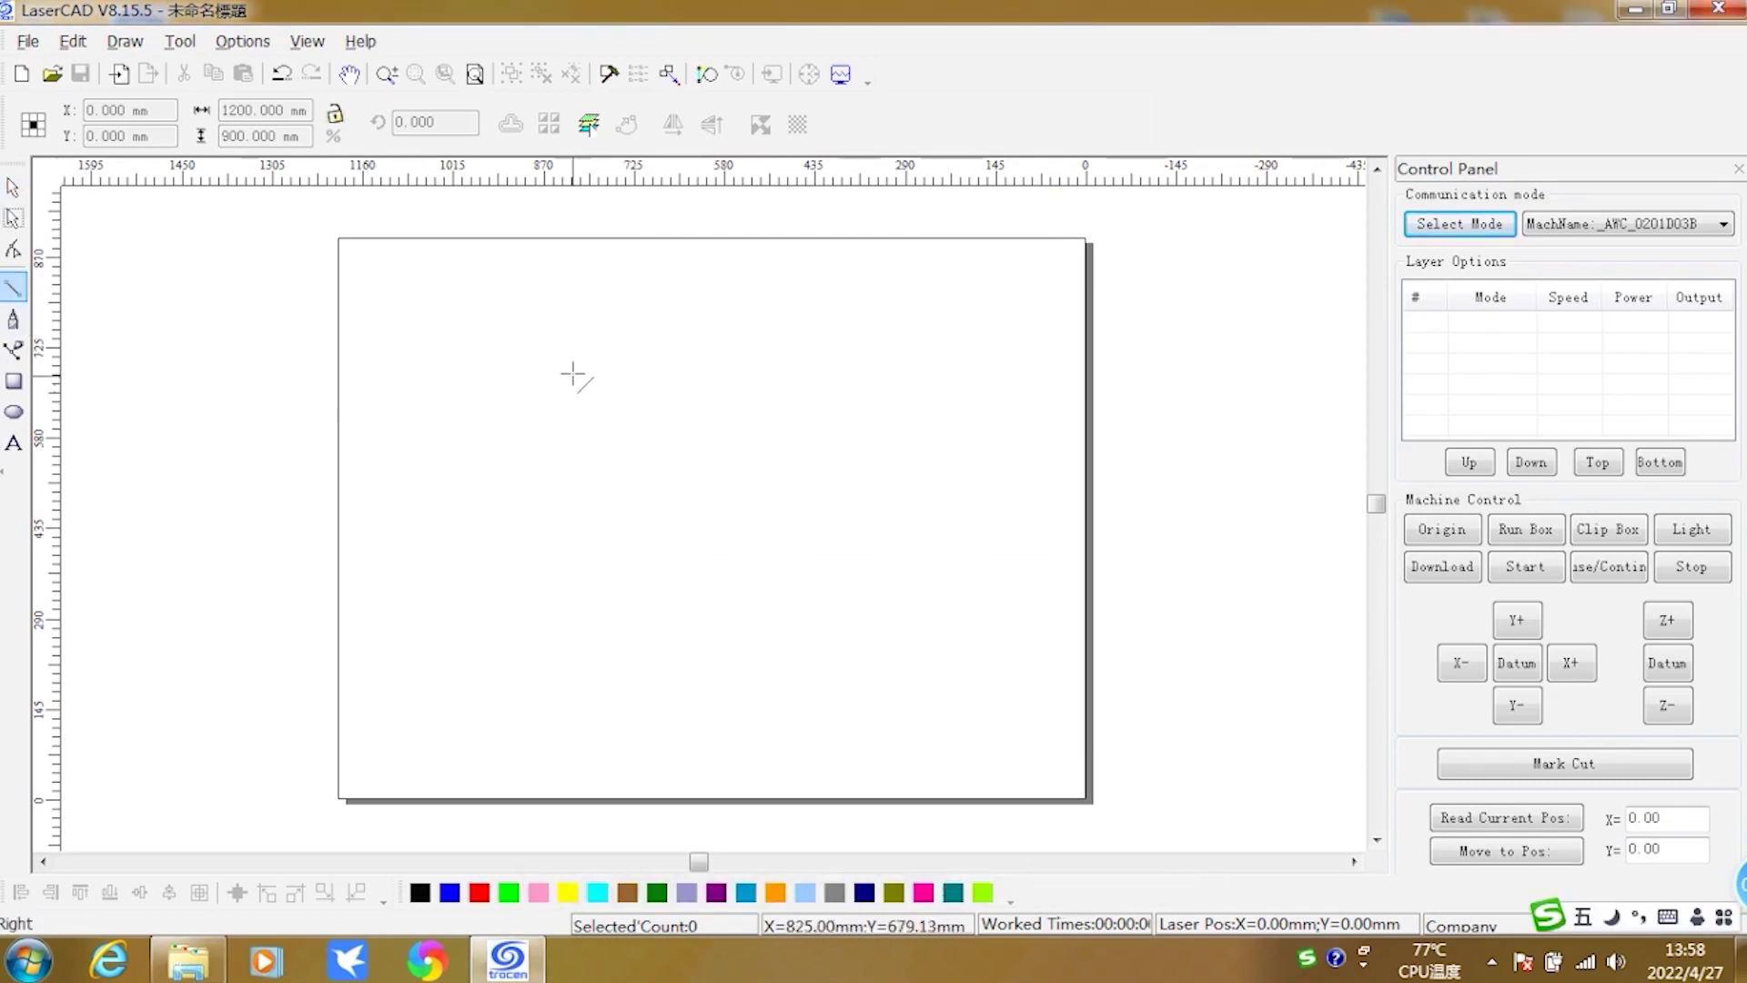
left_click_drag(612, 371, 806, 376)
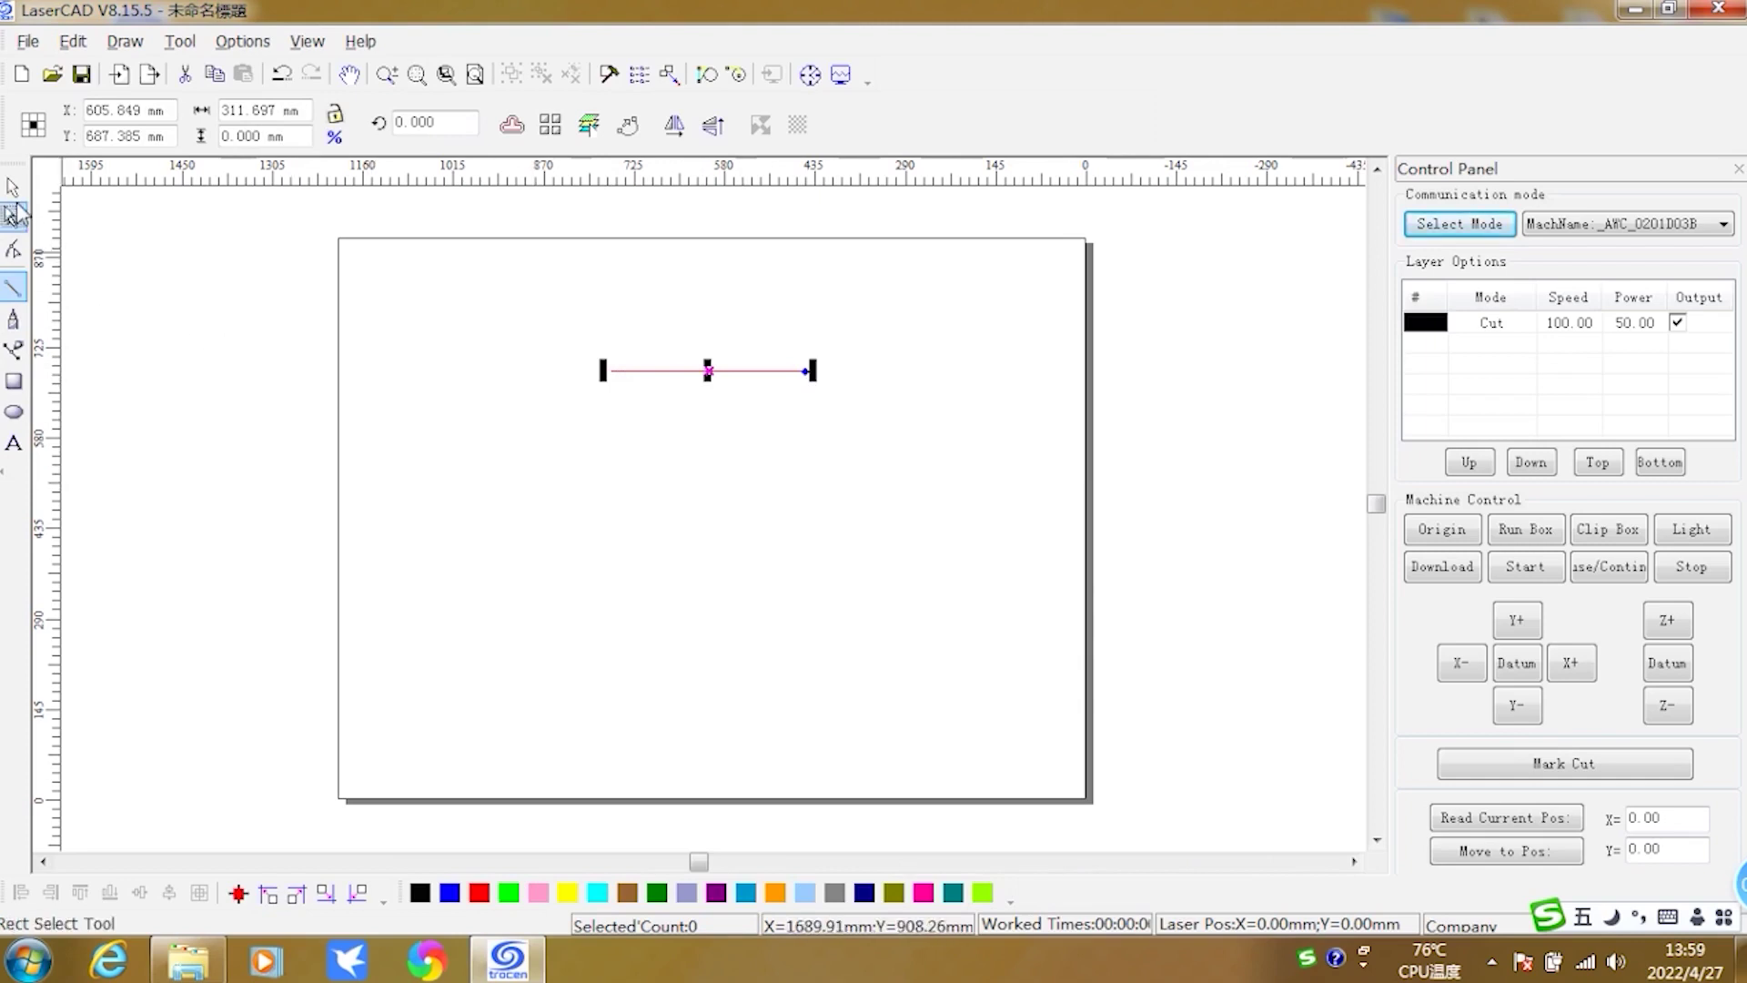
left_click(11, 383)
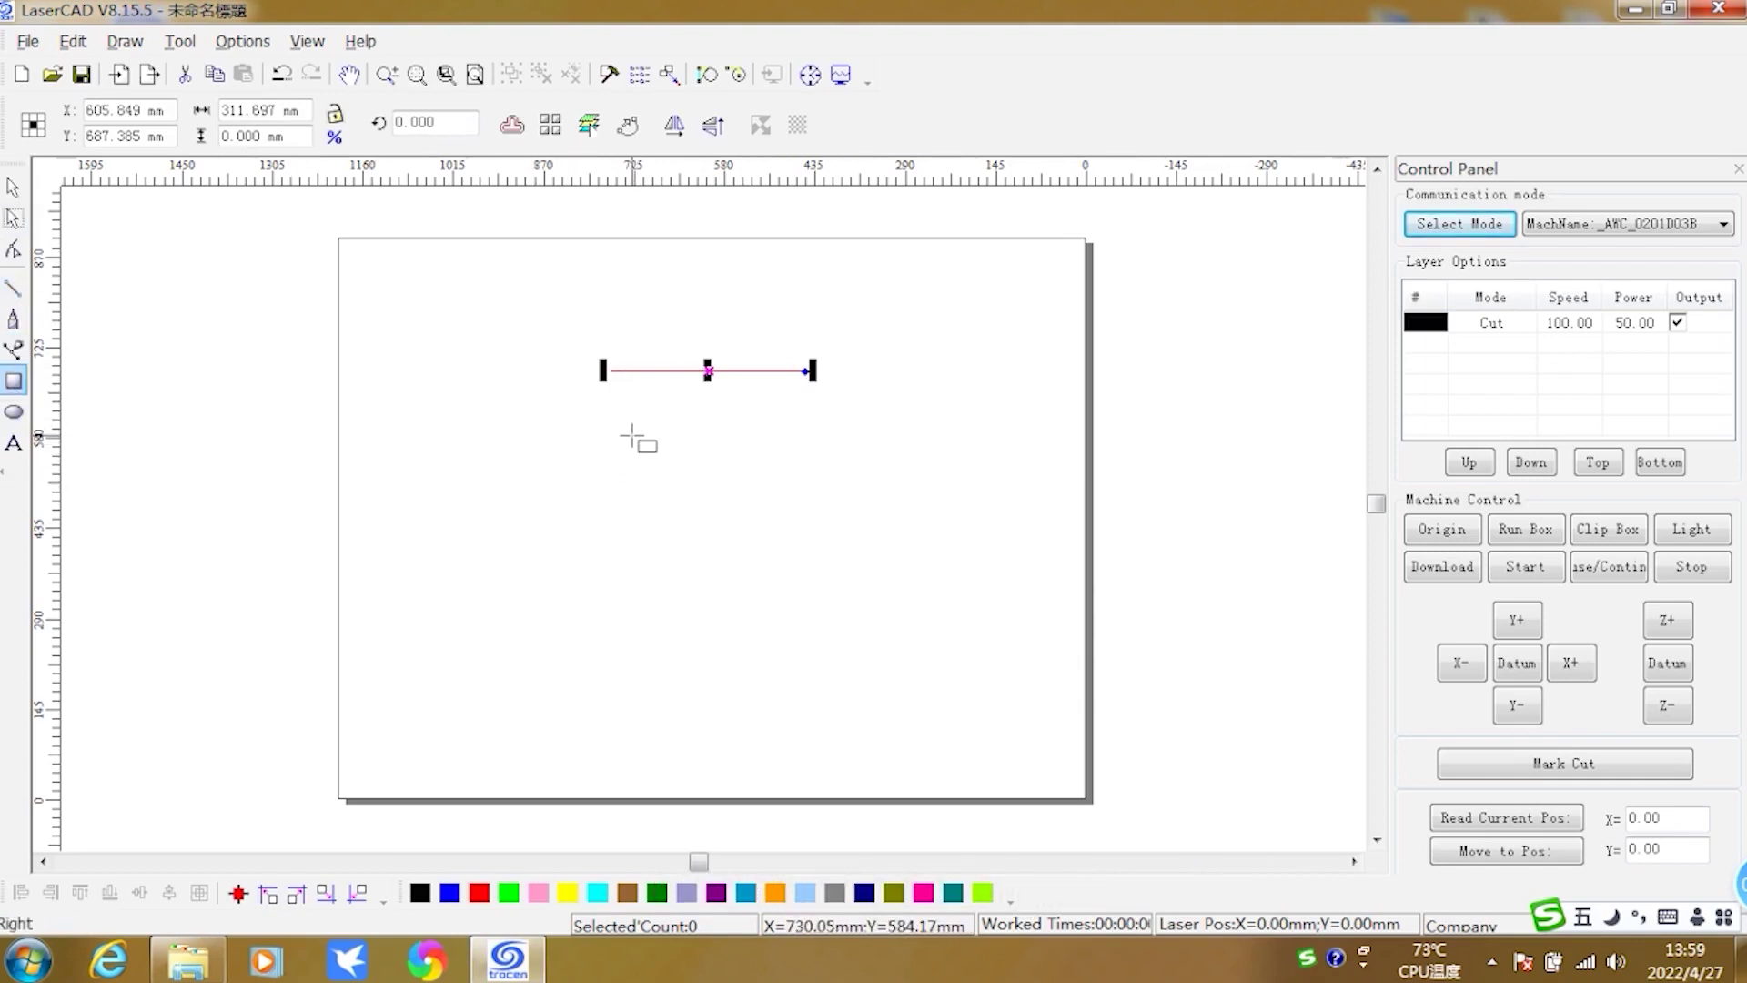
left_click_drag(627, 442, 627, 441)
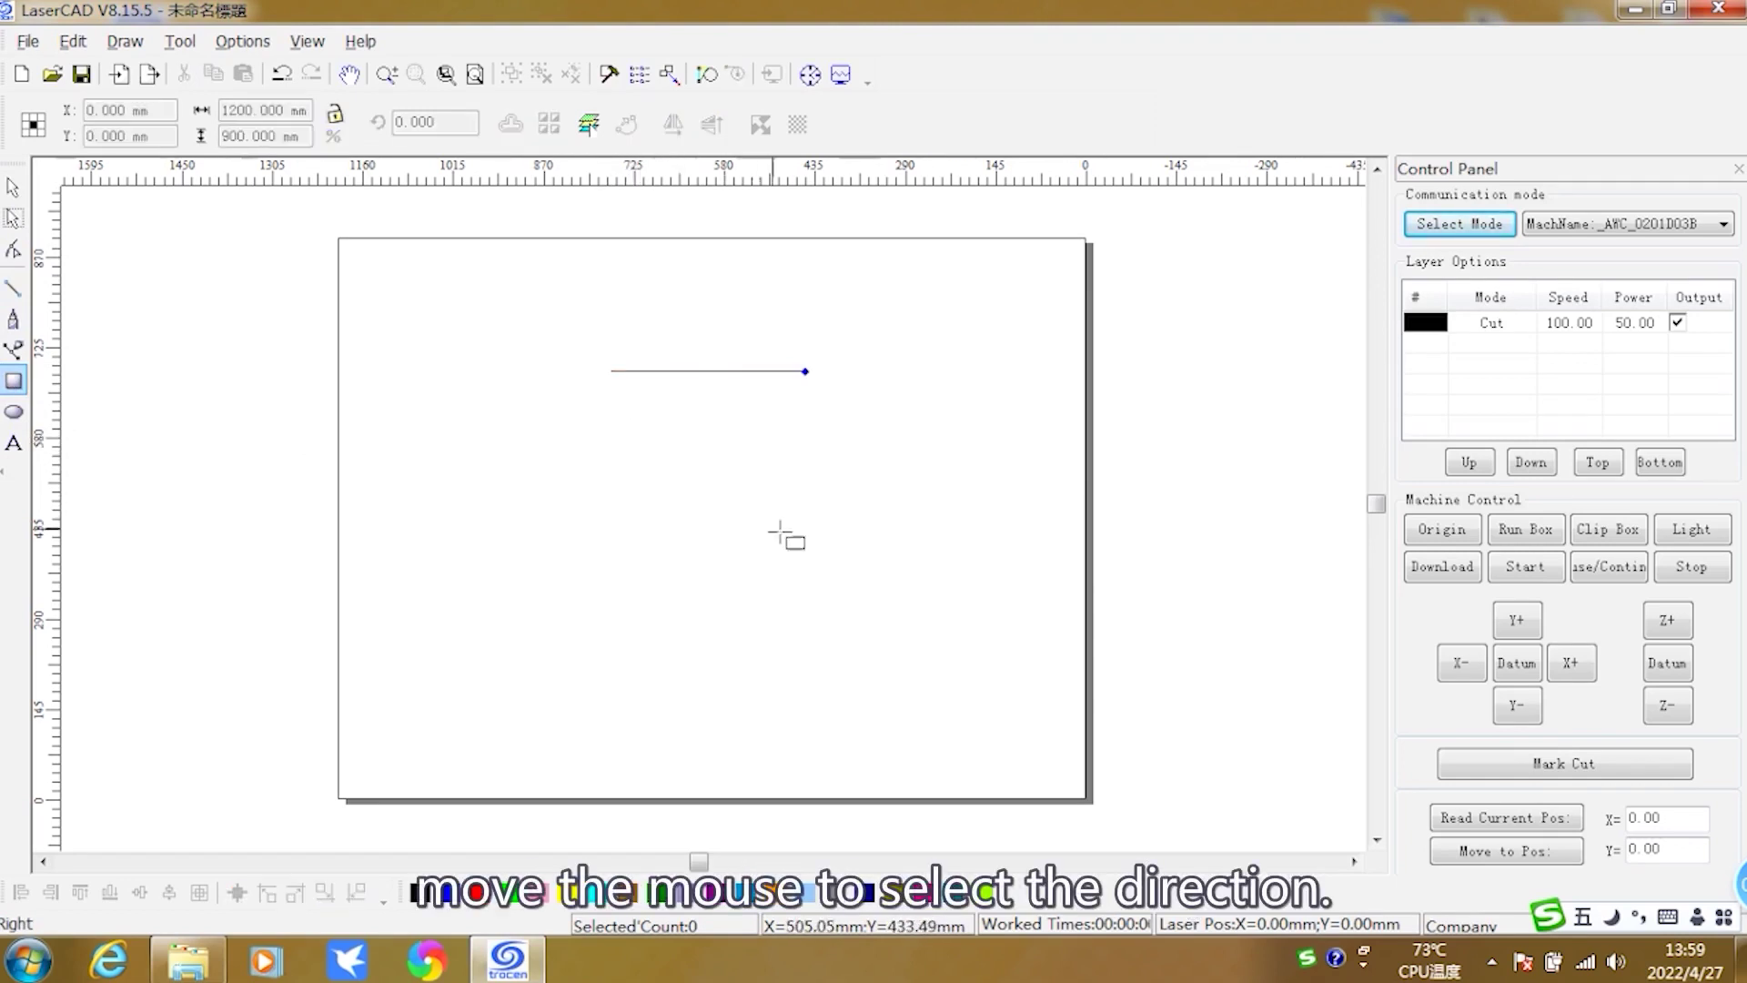
left_click_drag(742, 506, 793, 508)
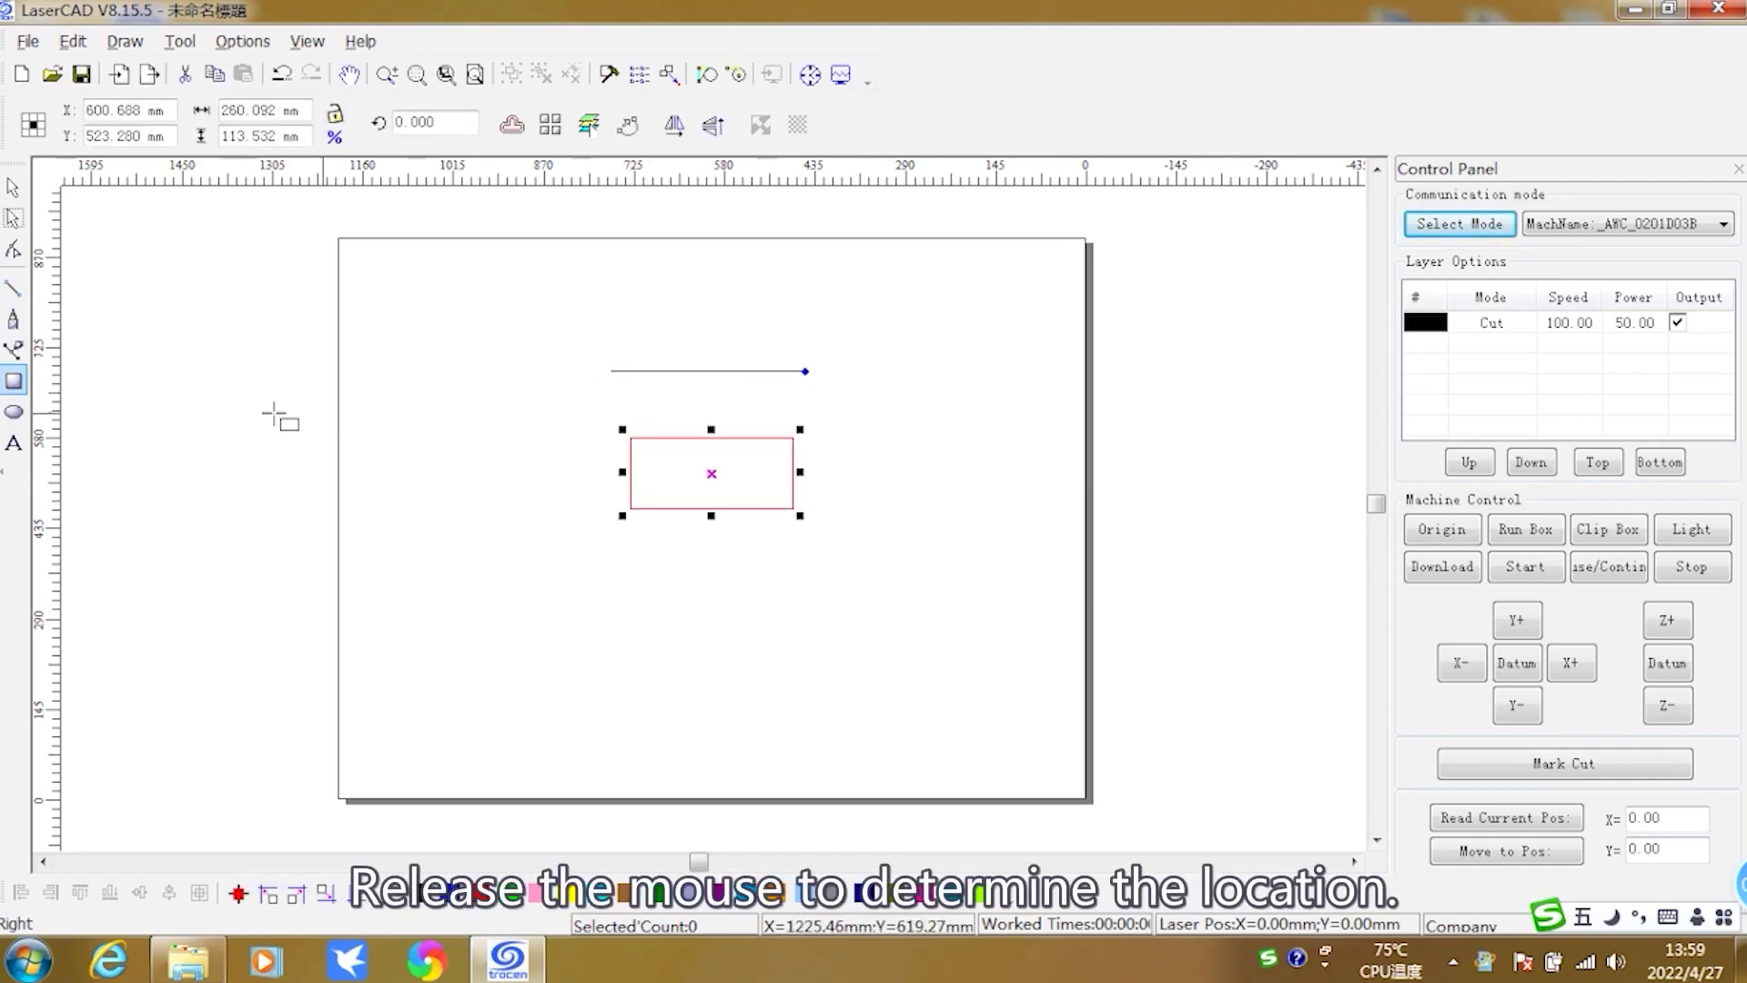
- Draw an ellipse below the rectangle and a second horizontal line near the page bottom
left_click(13, 417)
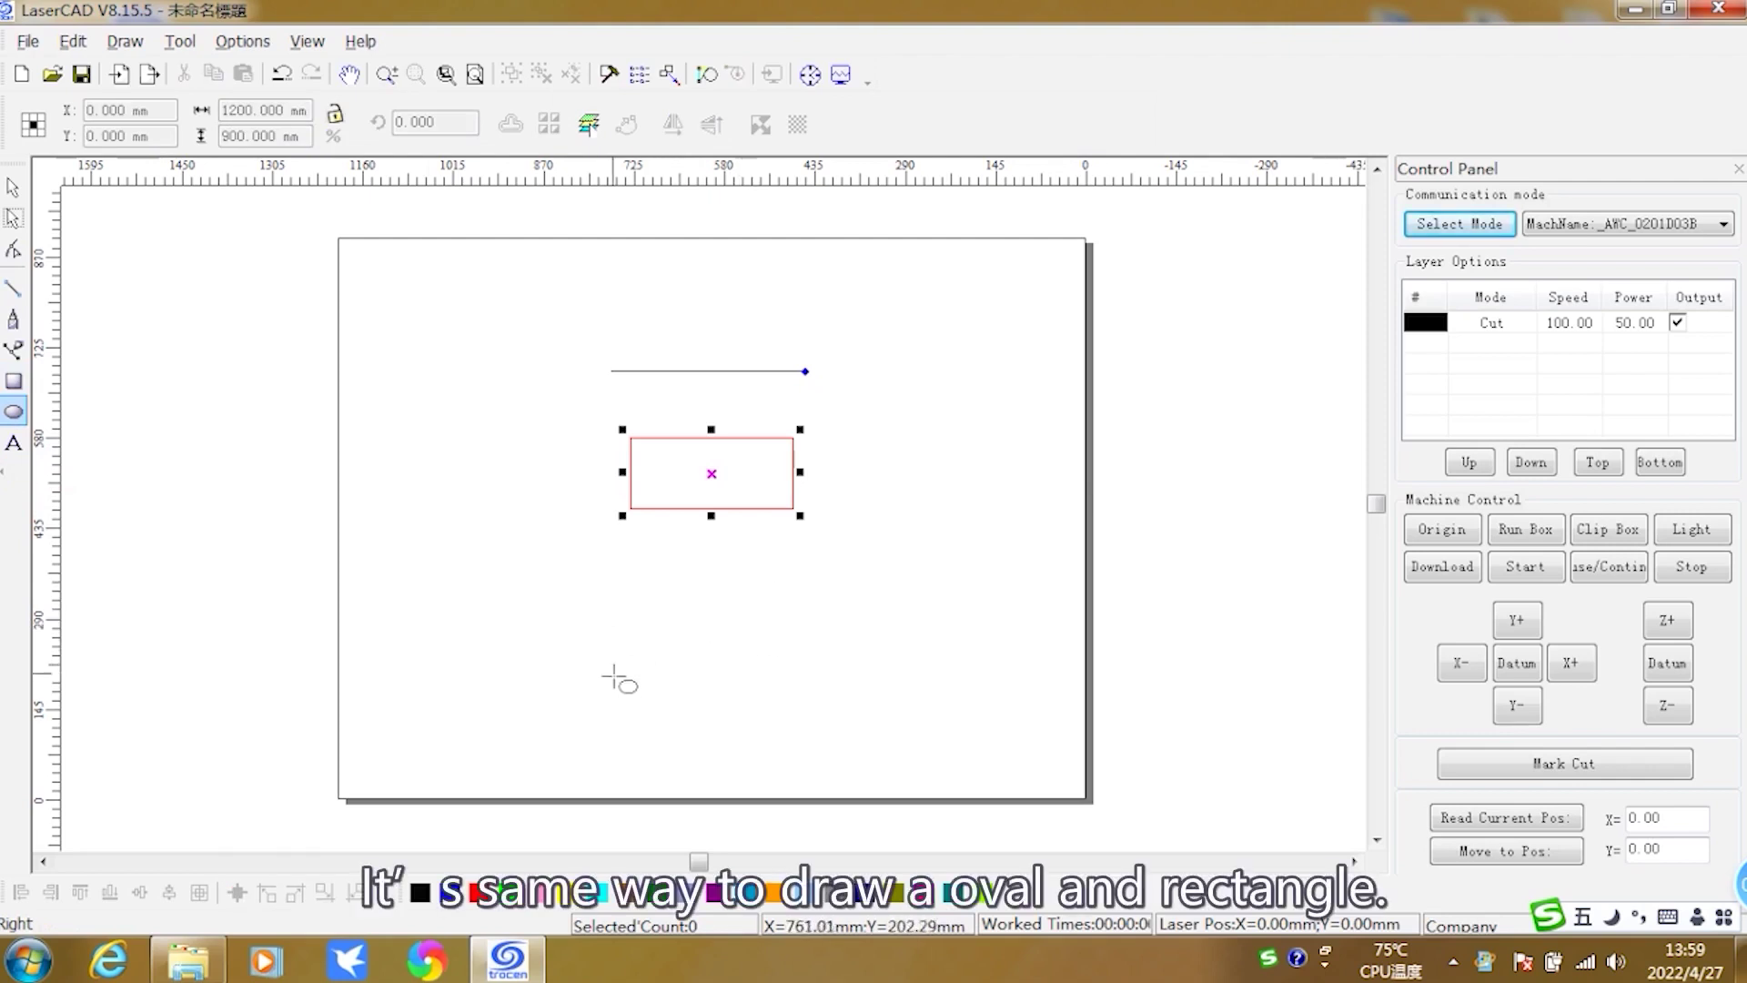
left_click_drag(658, 589, 832, 655)
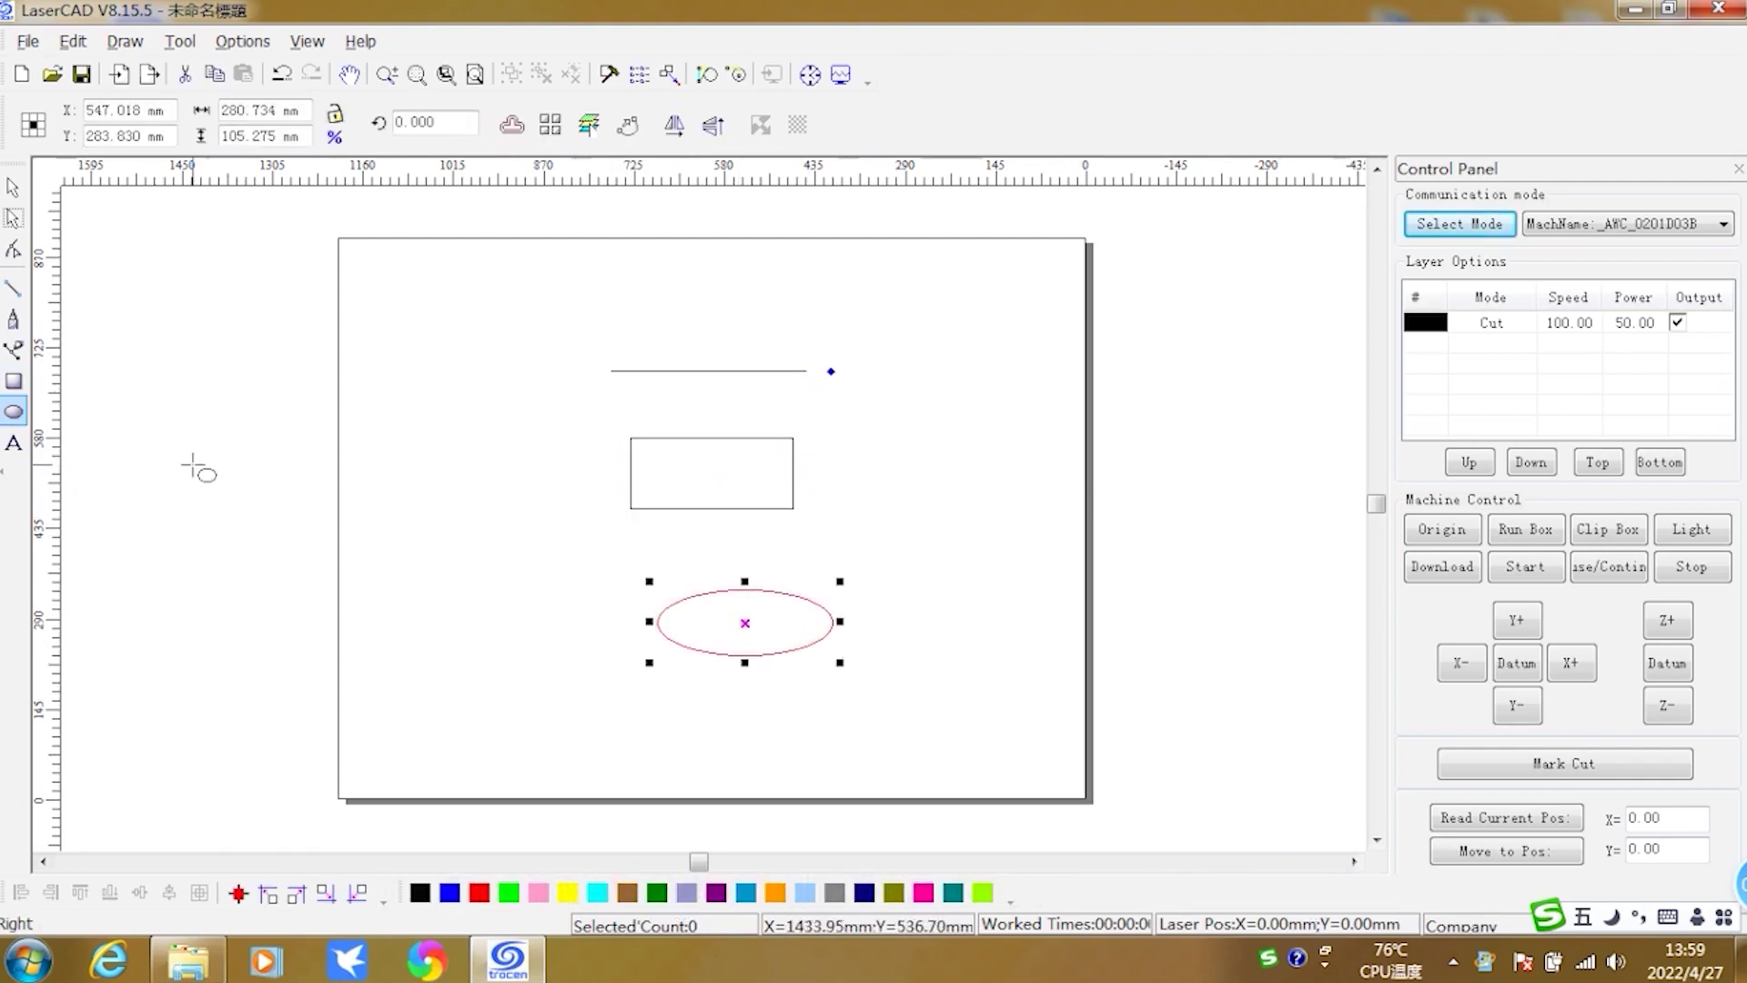
left_click(13, 287)
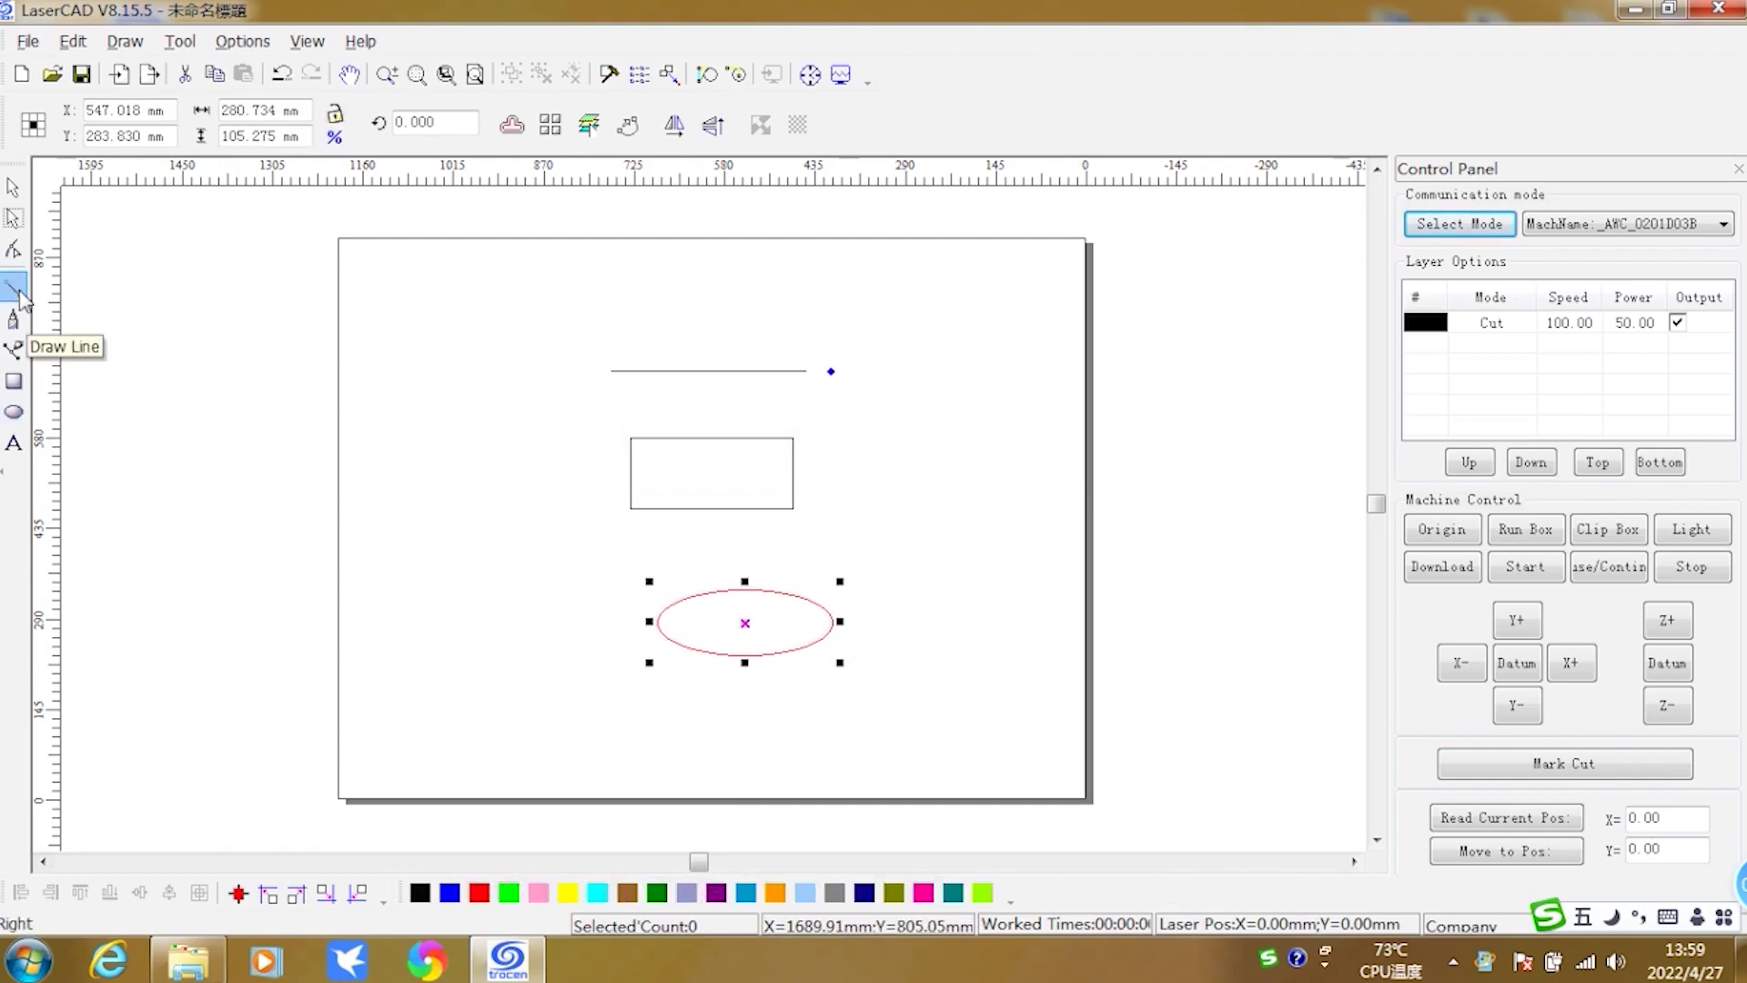
left_click(622, 730)
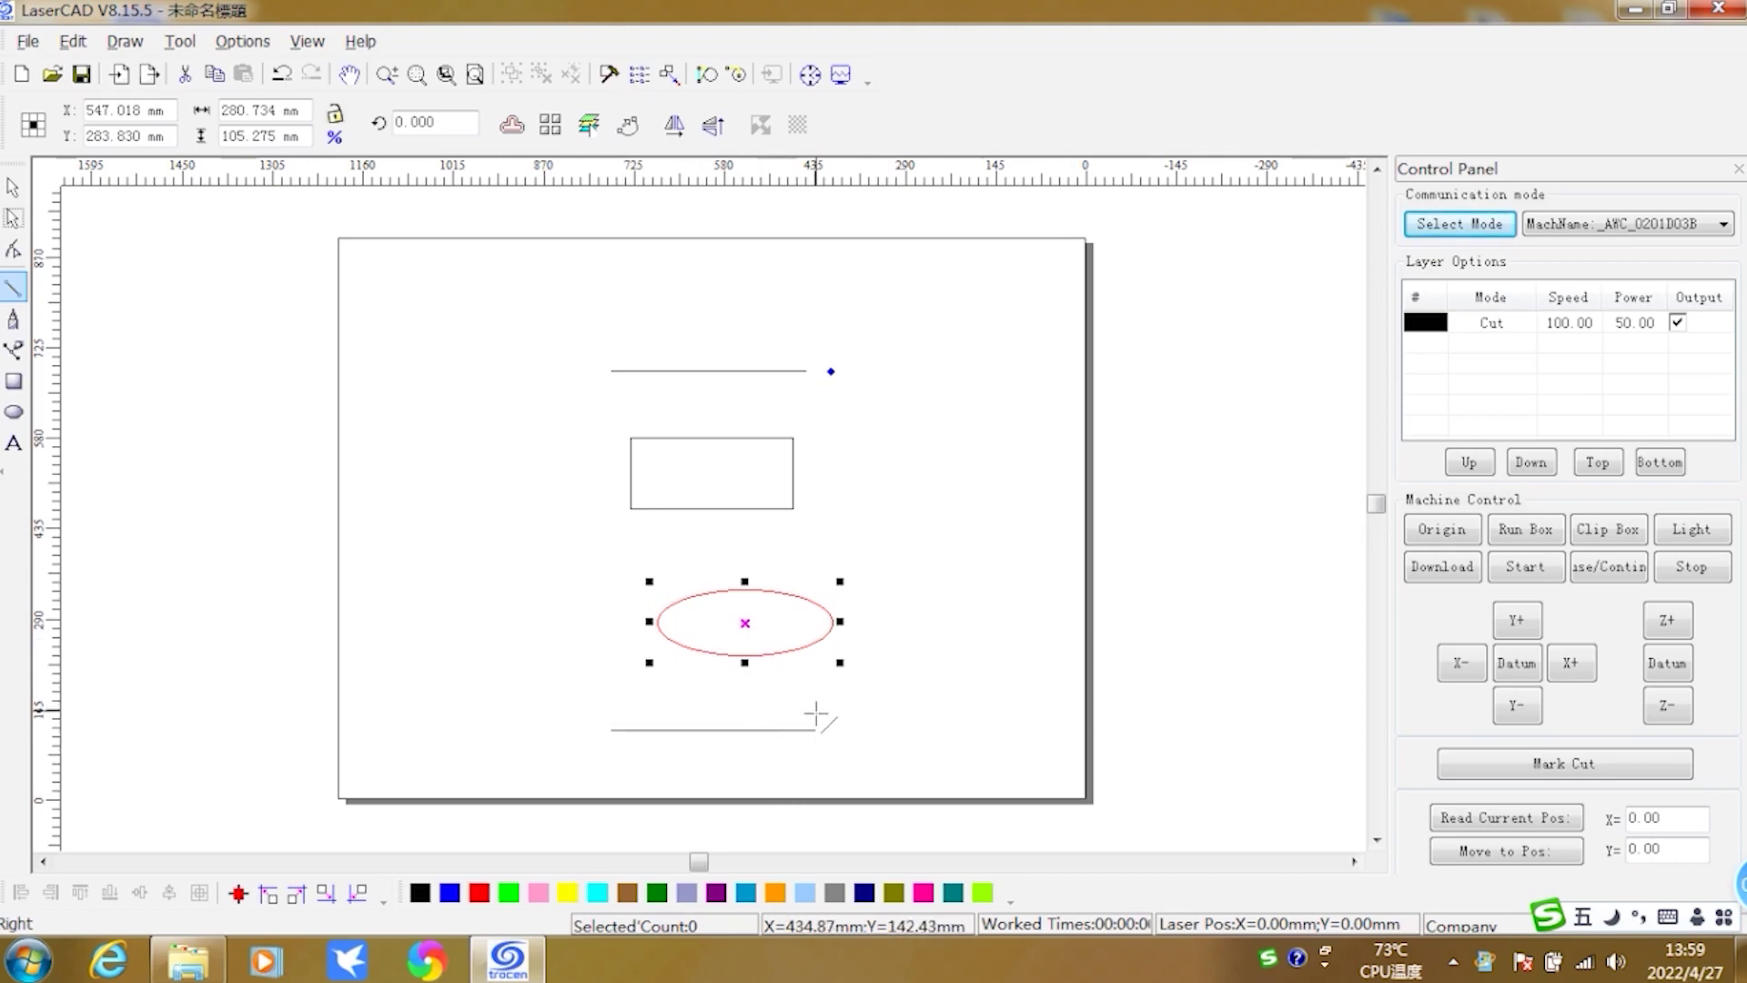
left_click(816, 719)
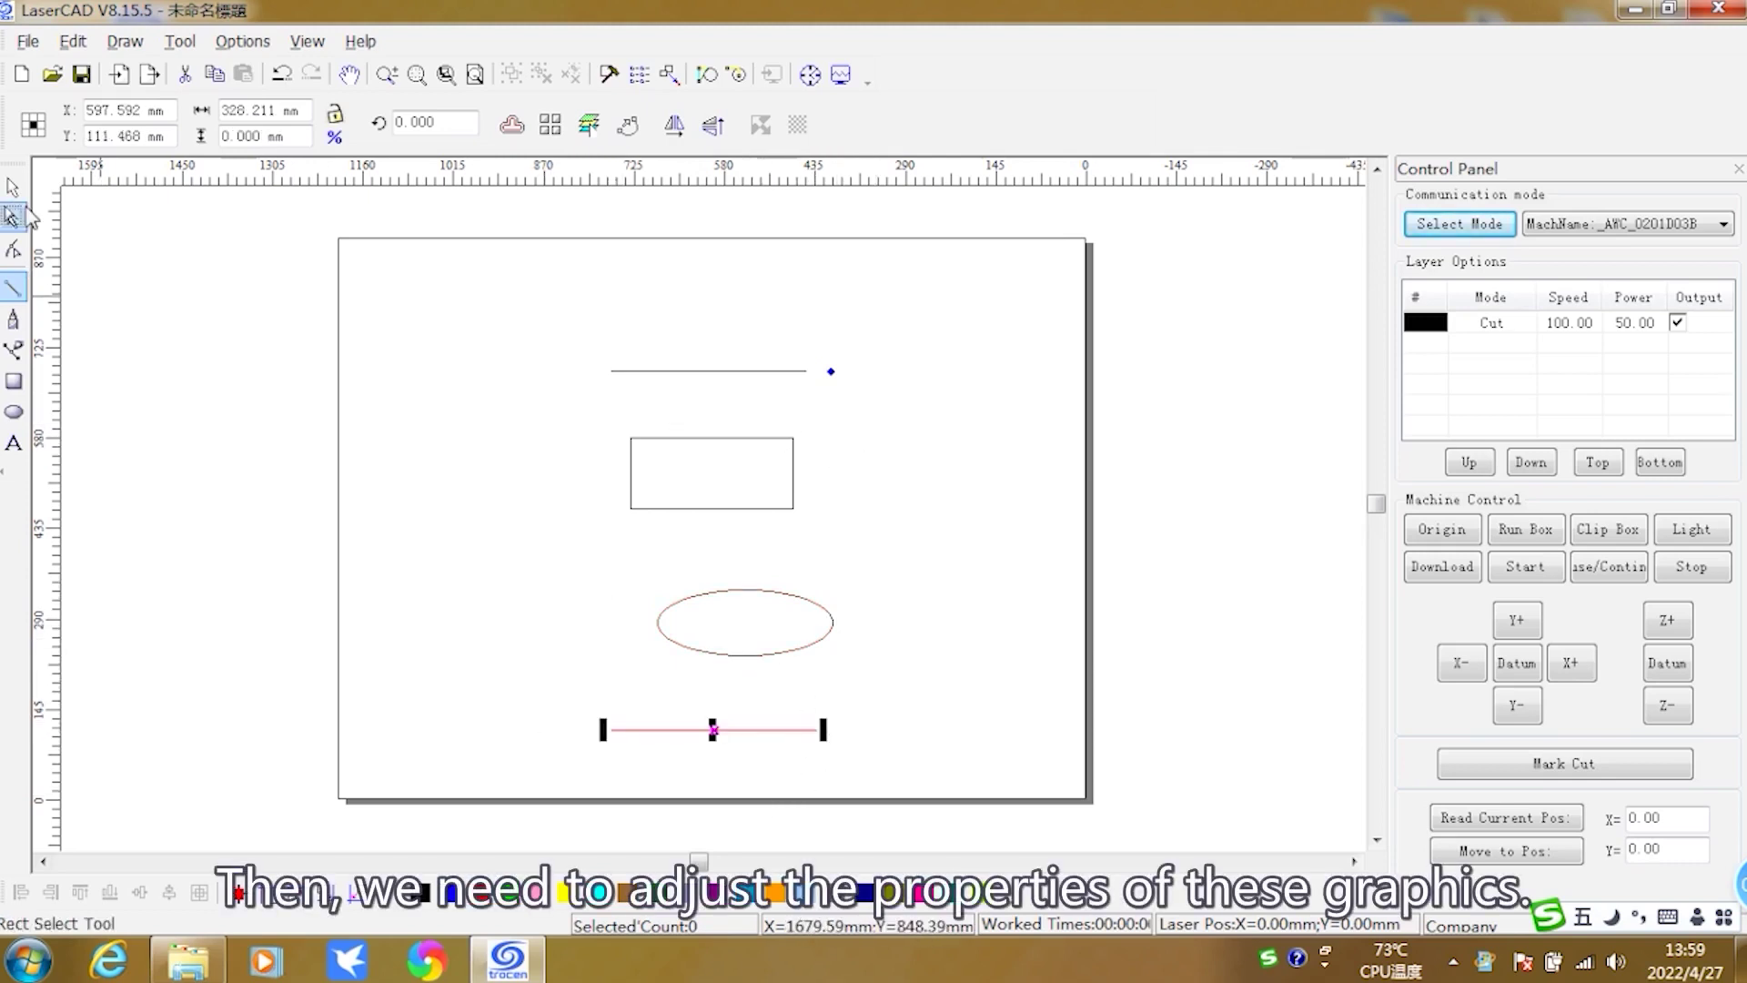
- Select the top line and shorten it to 60 mm wide
left_click(13, 188)
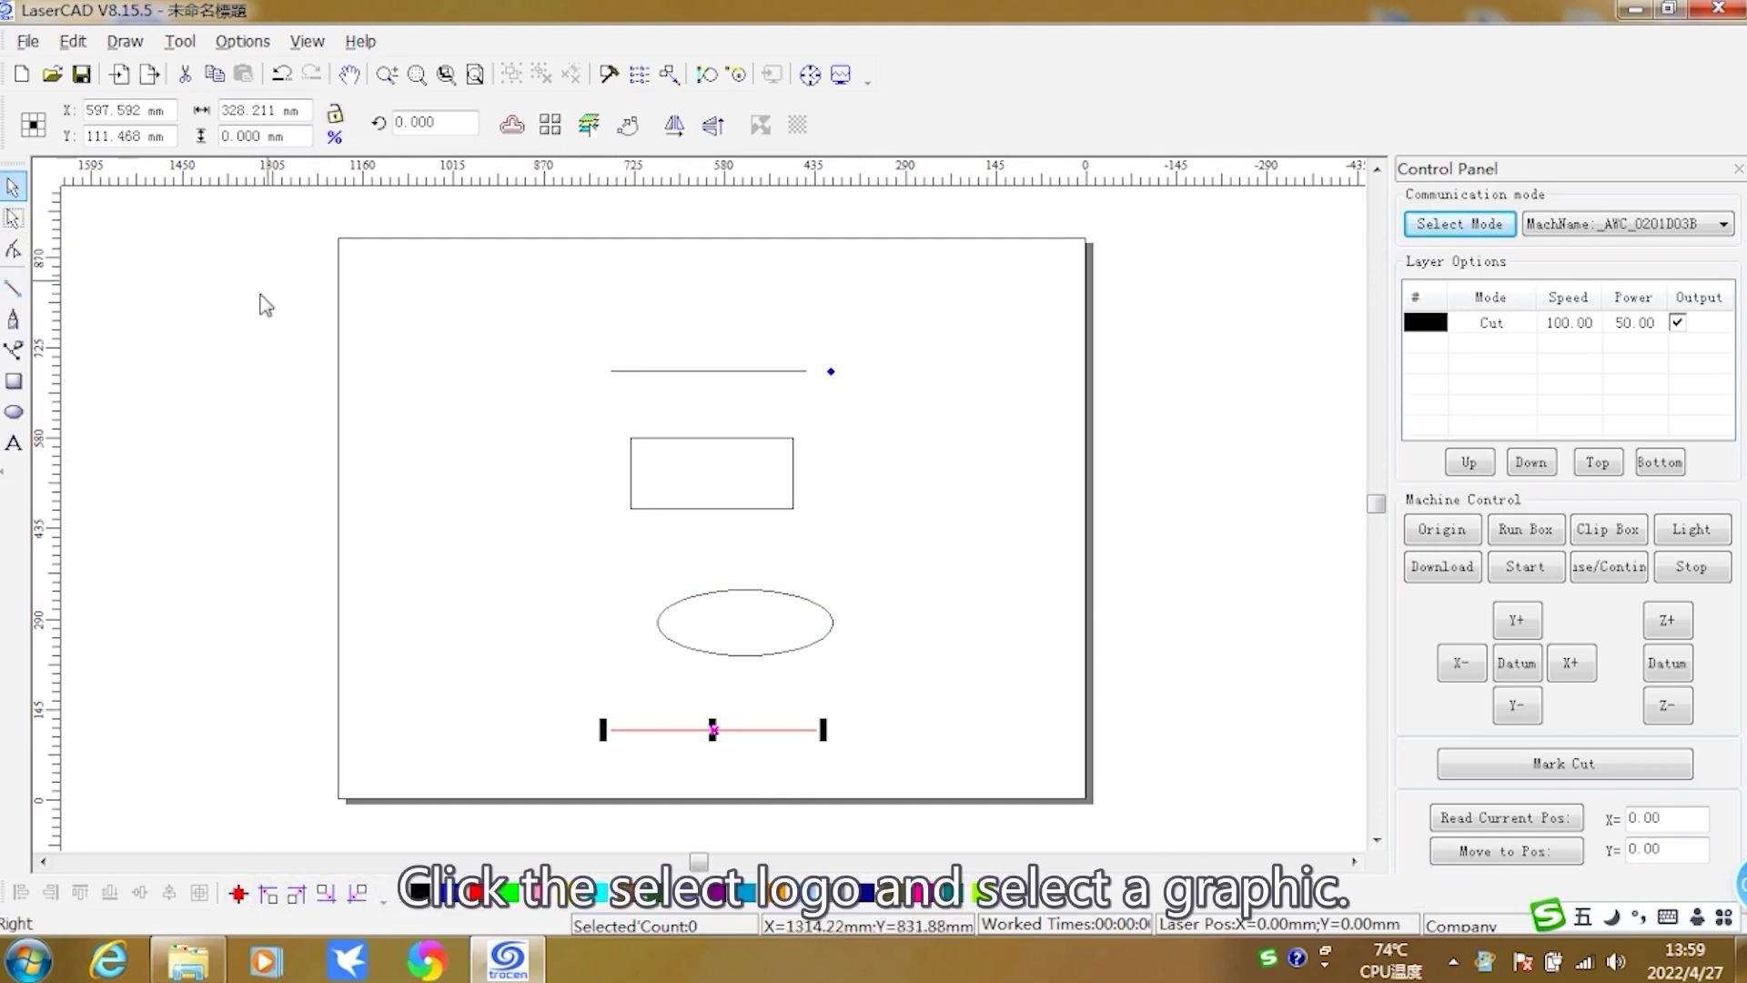
left_click_drag(552, 322, 877, 414)
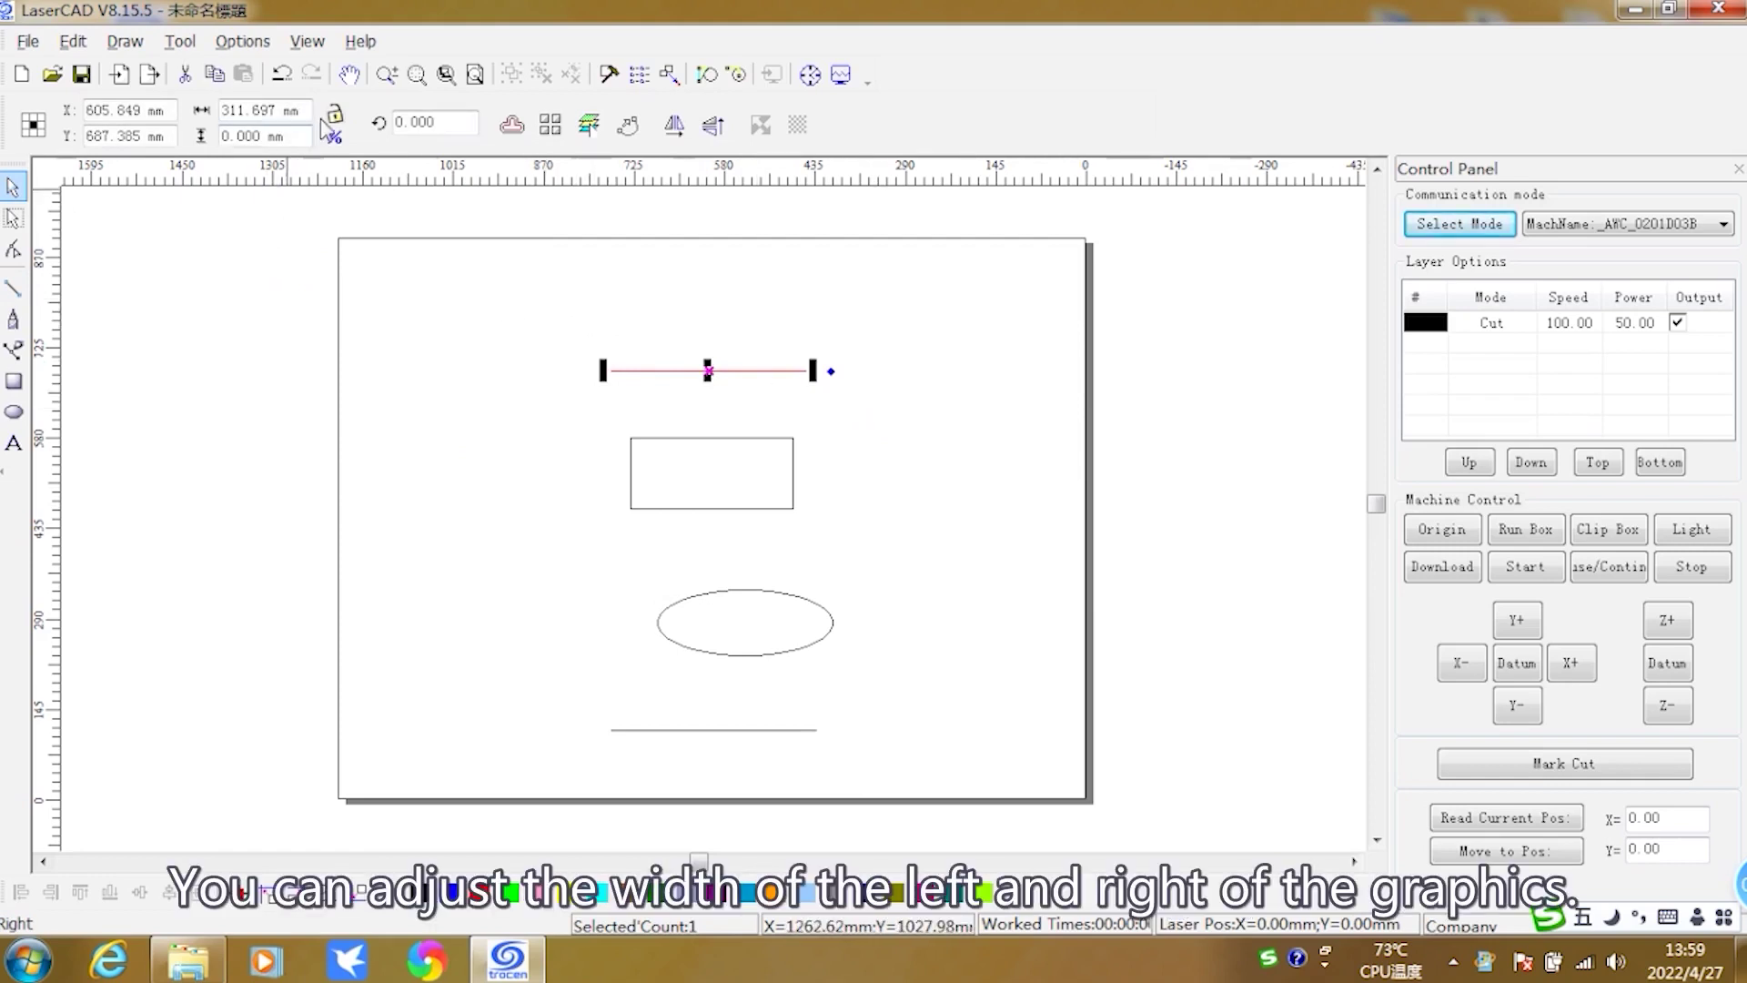
left_click(264, 110)
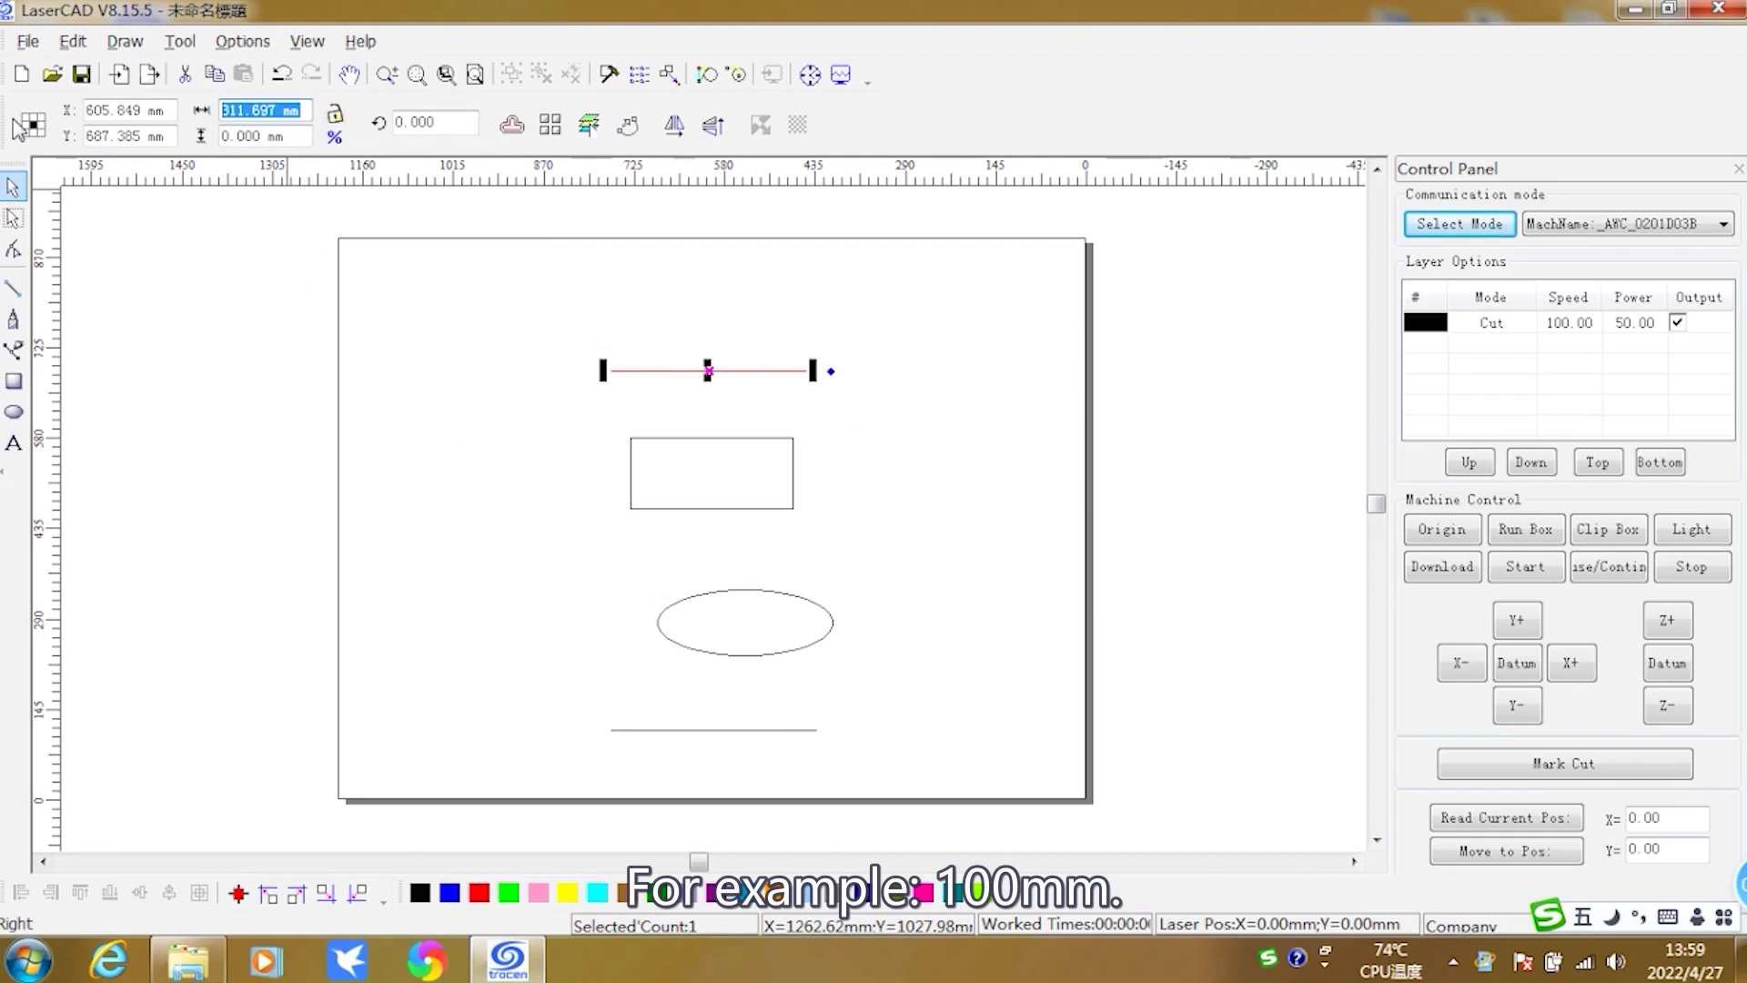
type("60")
key("Return")
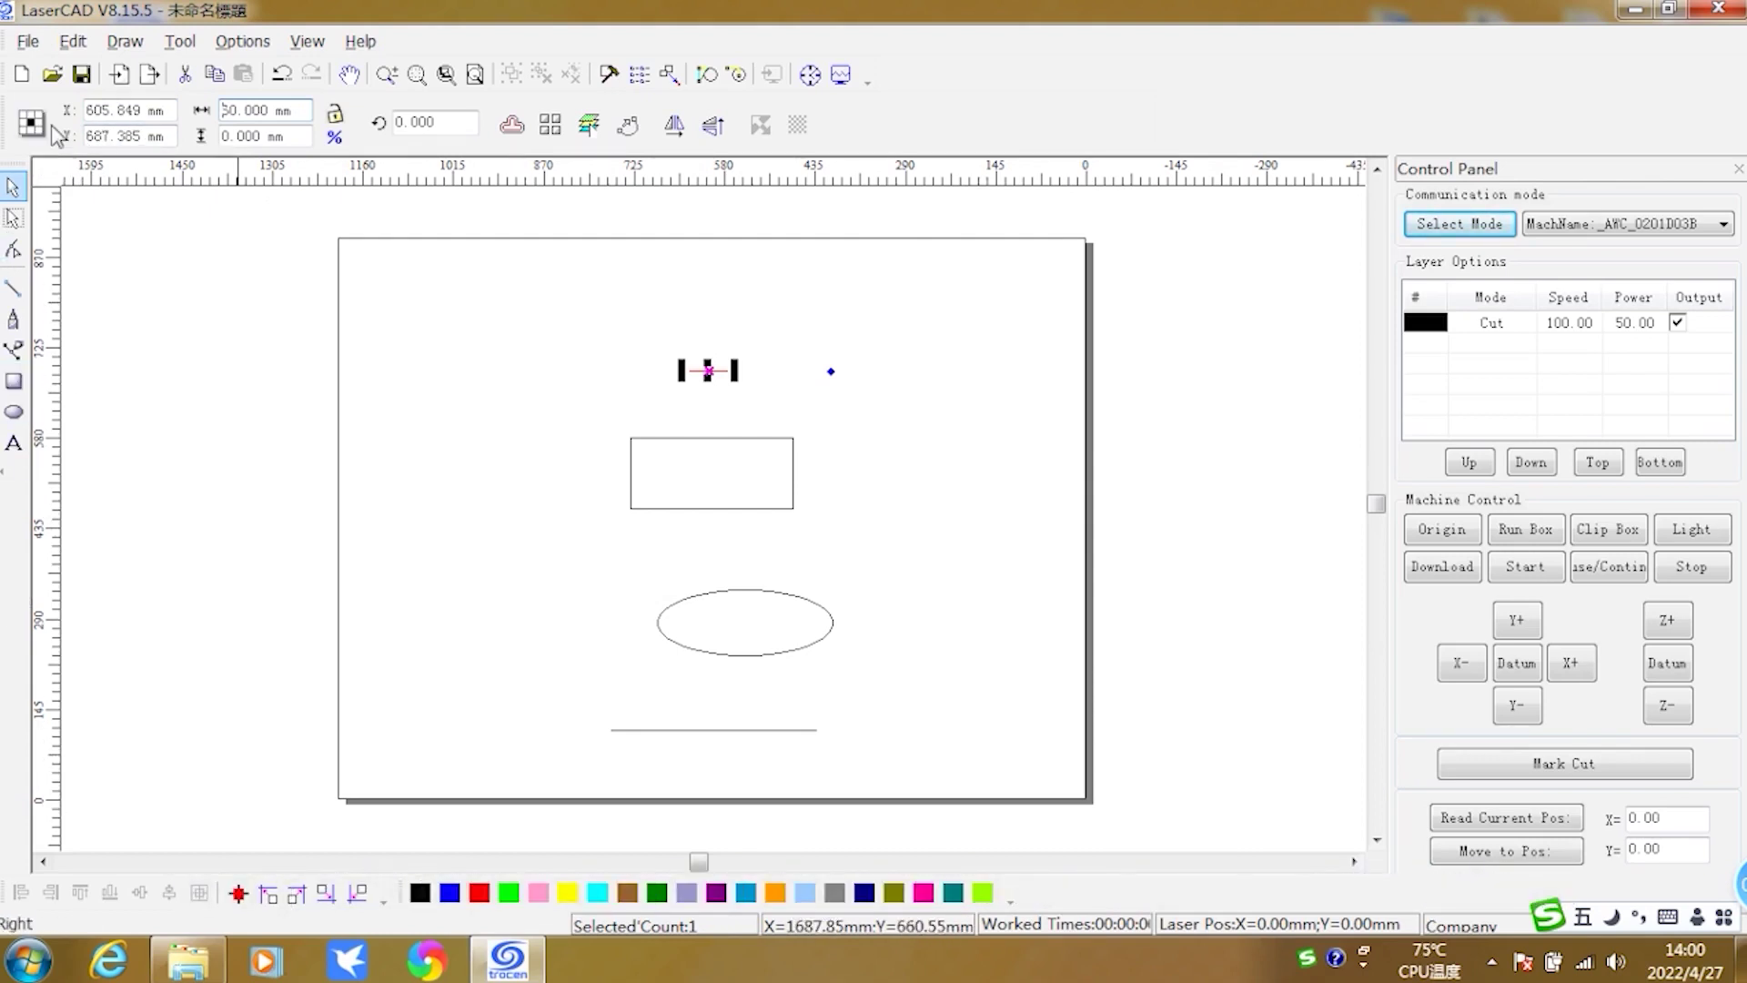
- Move the top line to X 600 mm, Y 700 mm
left_click(168, 111)
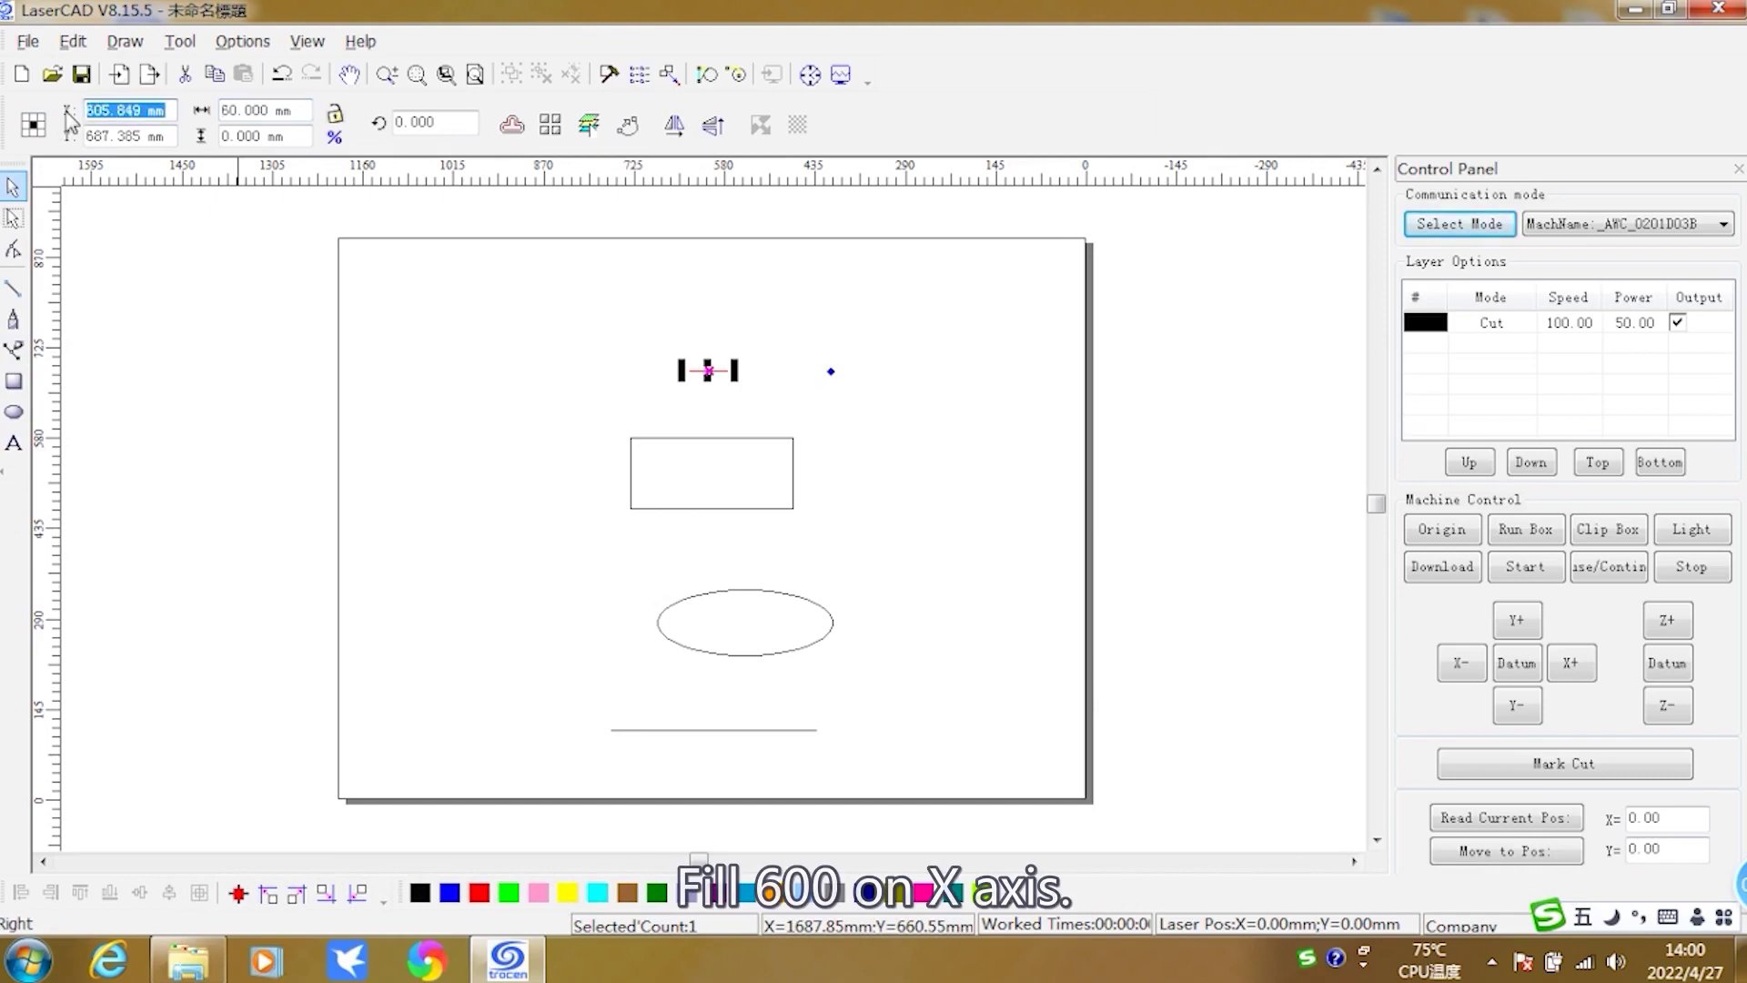
type("600")
key("Return")
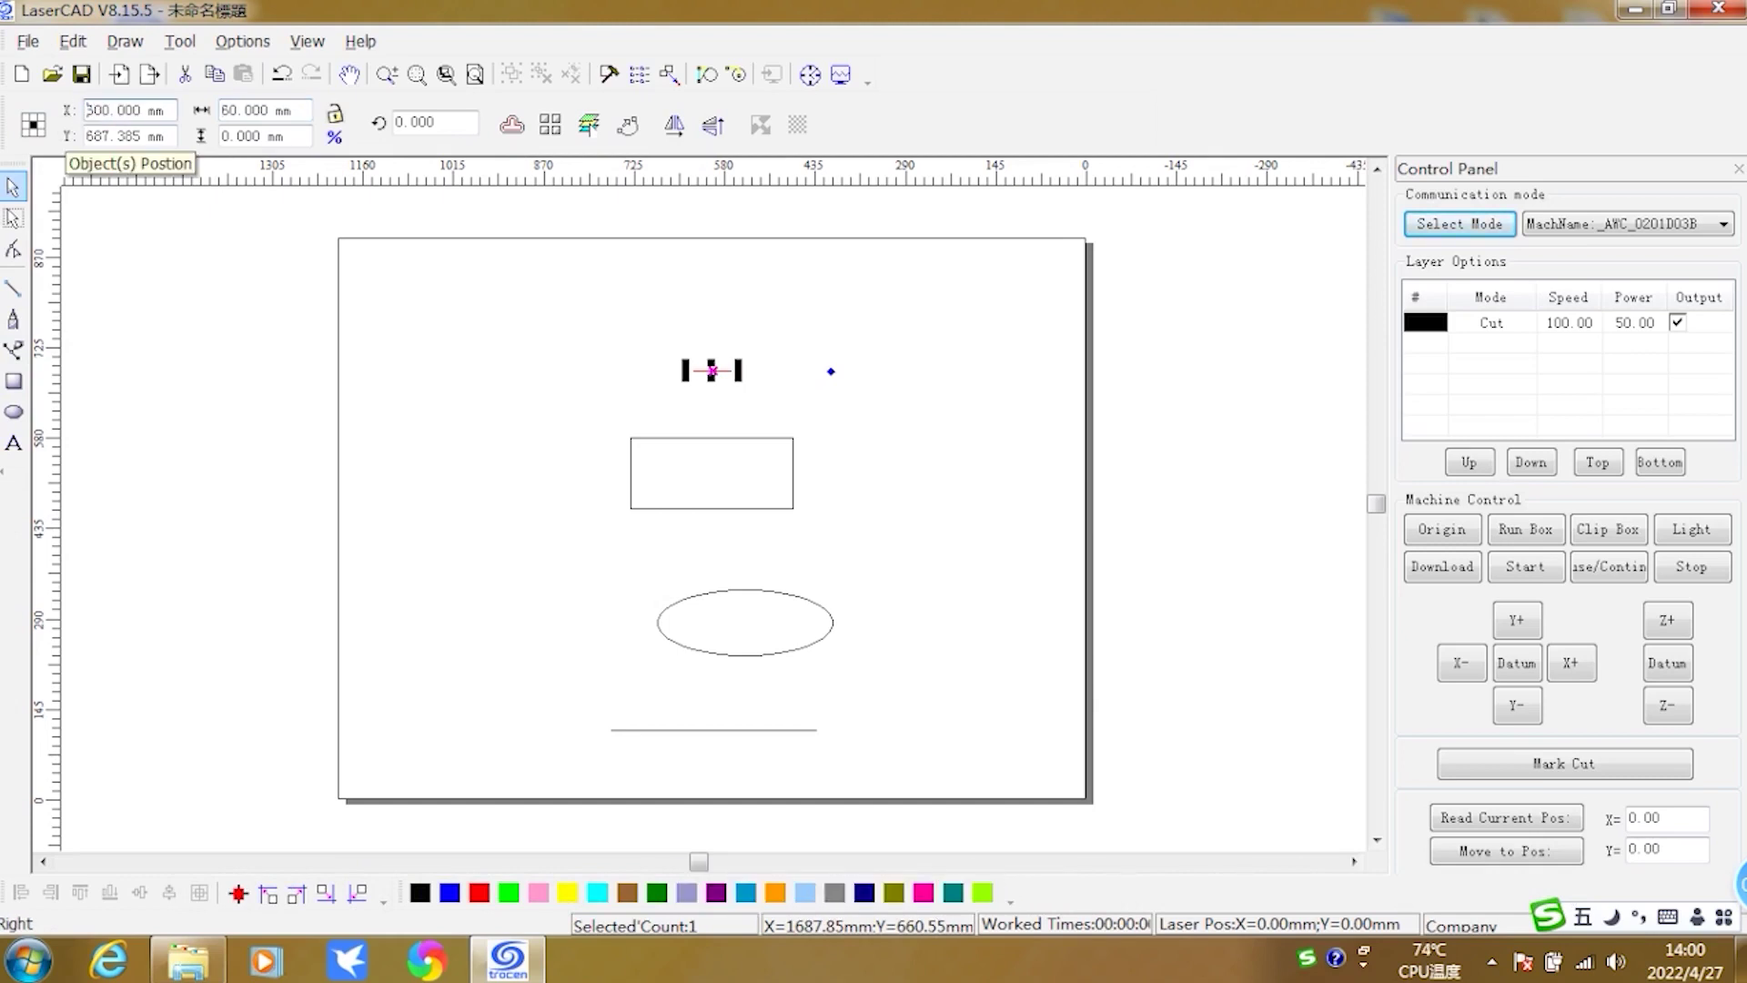
left_click(162, 136)
type("7")
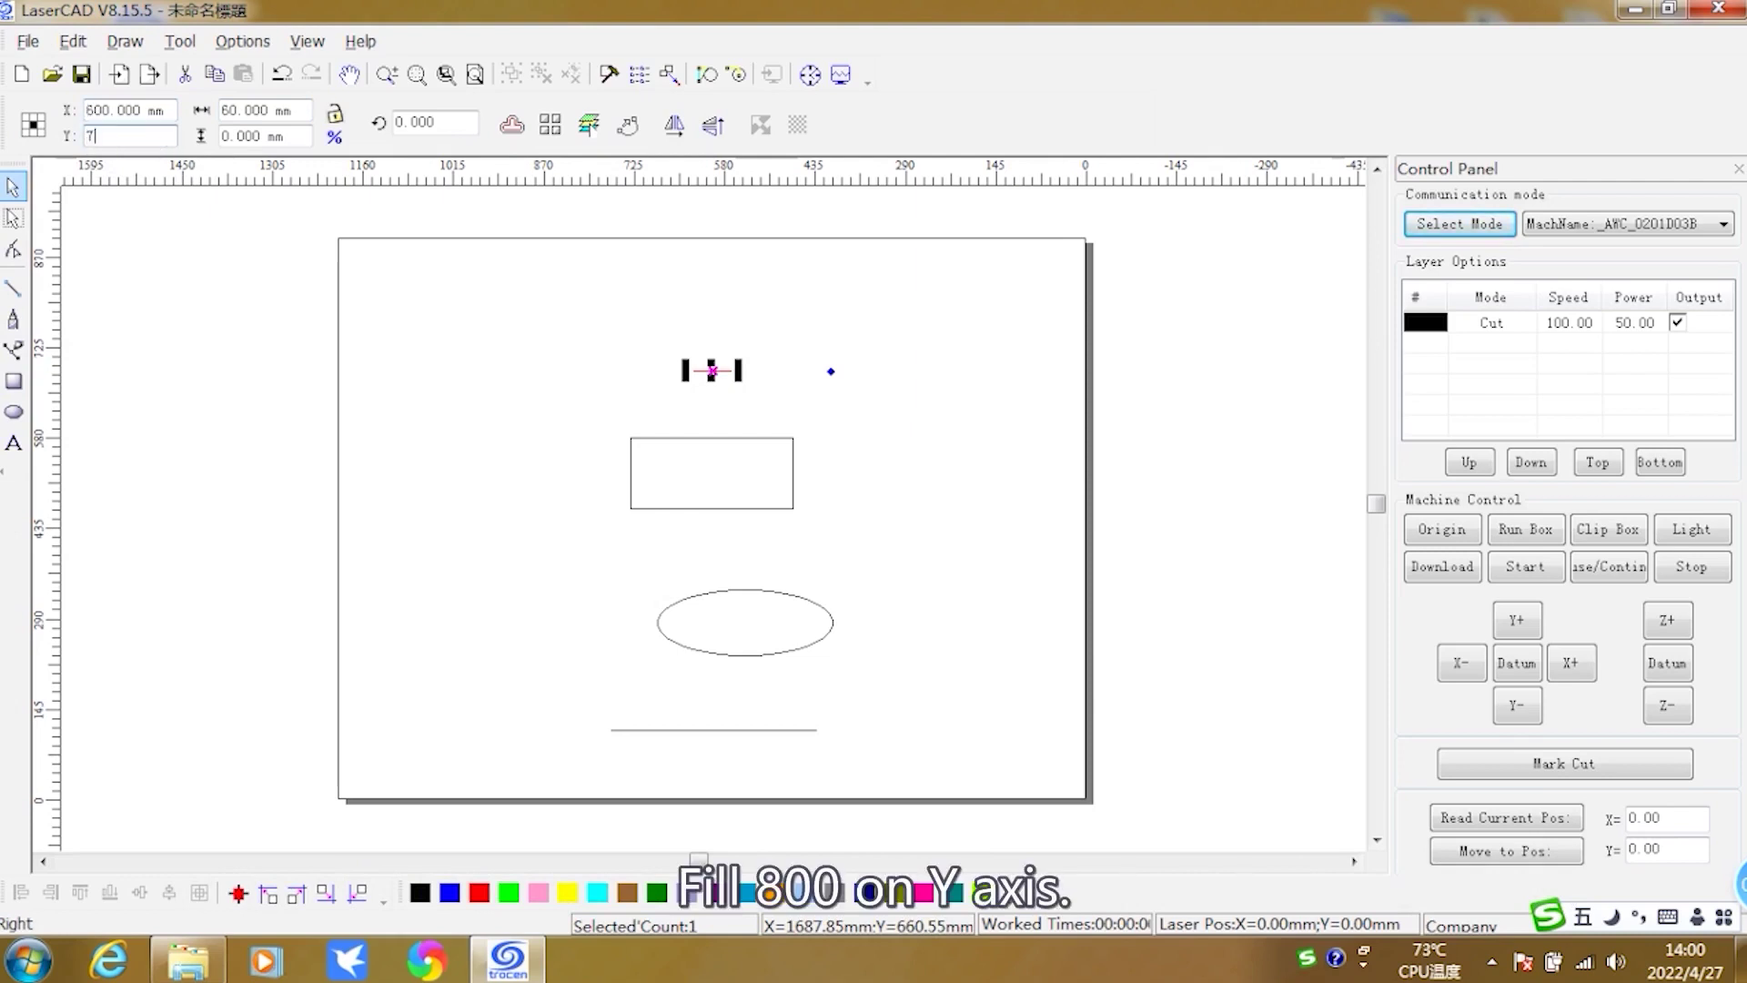
type("00")
key("Return")
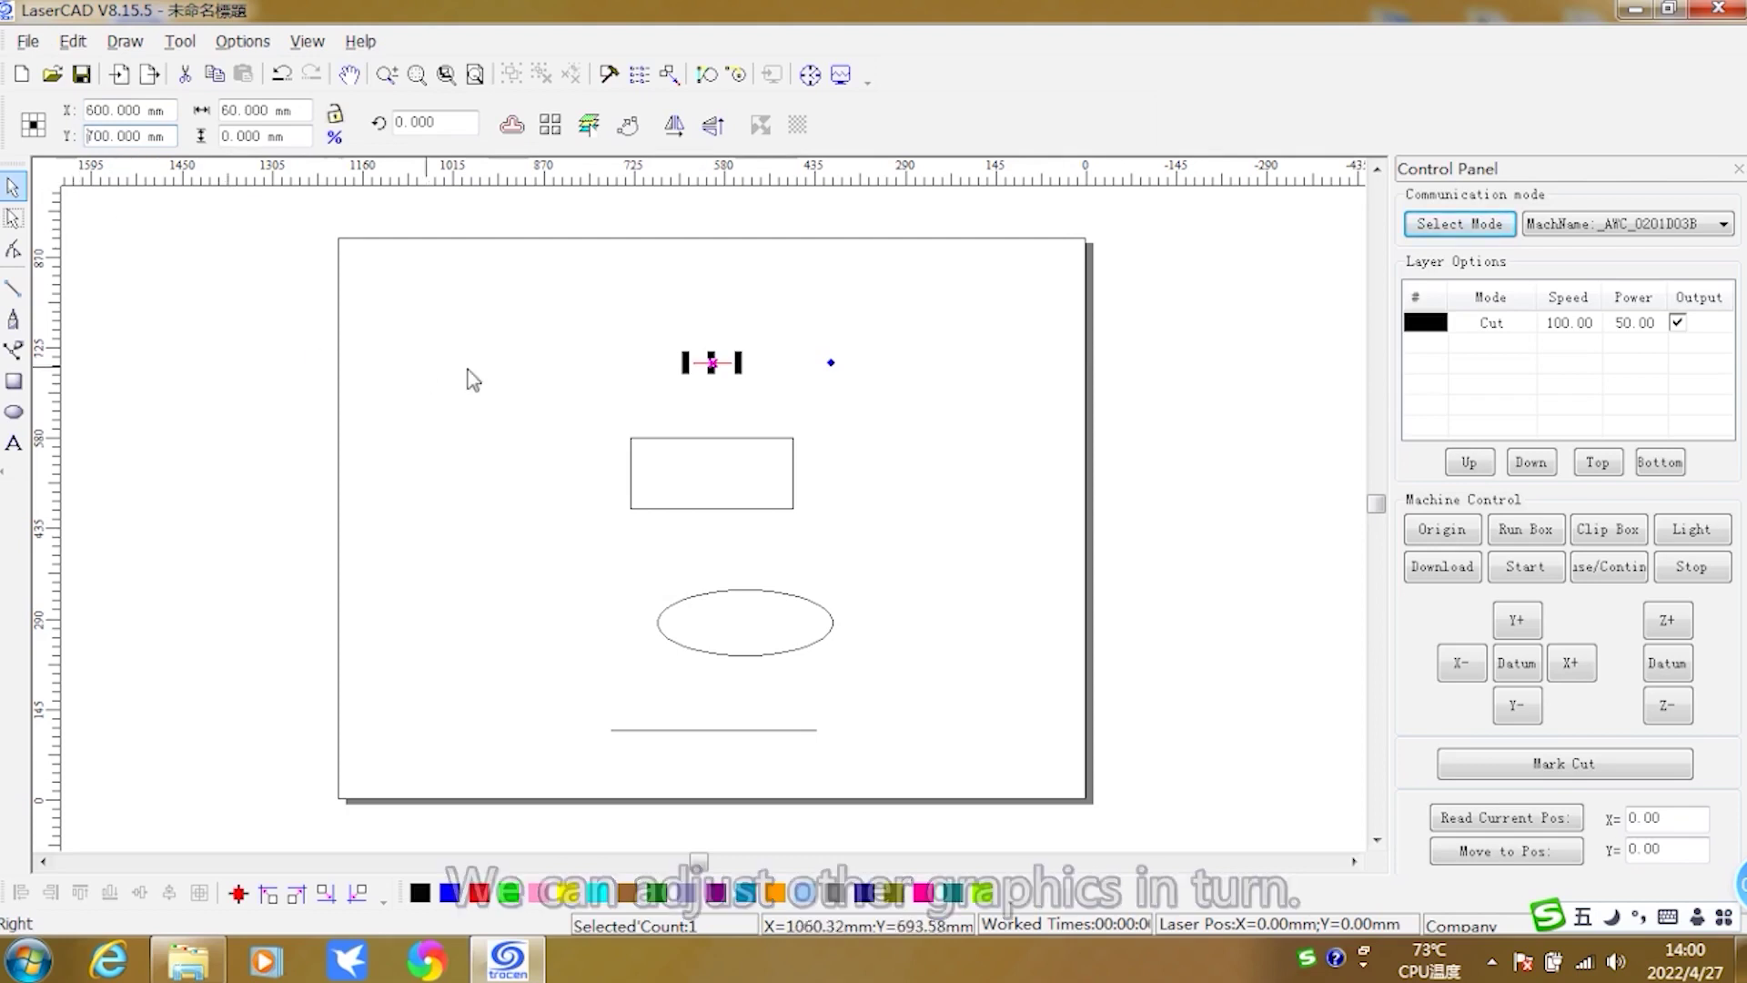
- Make the rectangle a 40 × 40 mm square at X 600 mm, Y 650 mm
left_click_drag(618, 424, 788, 507)
left_click(232, 110)
type("40")
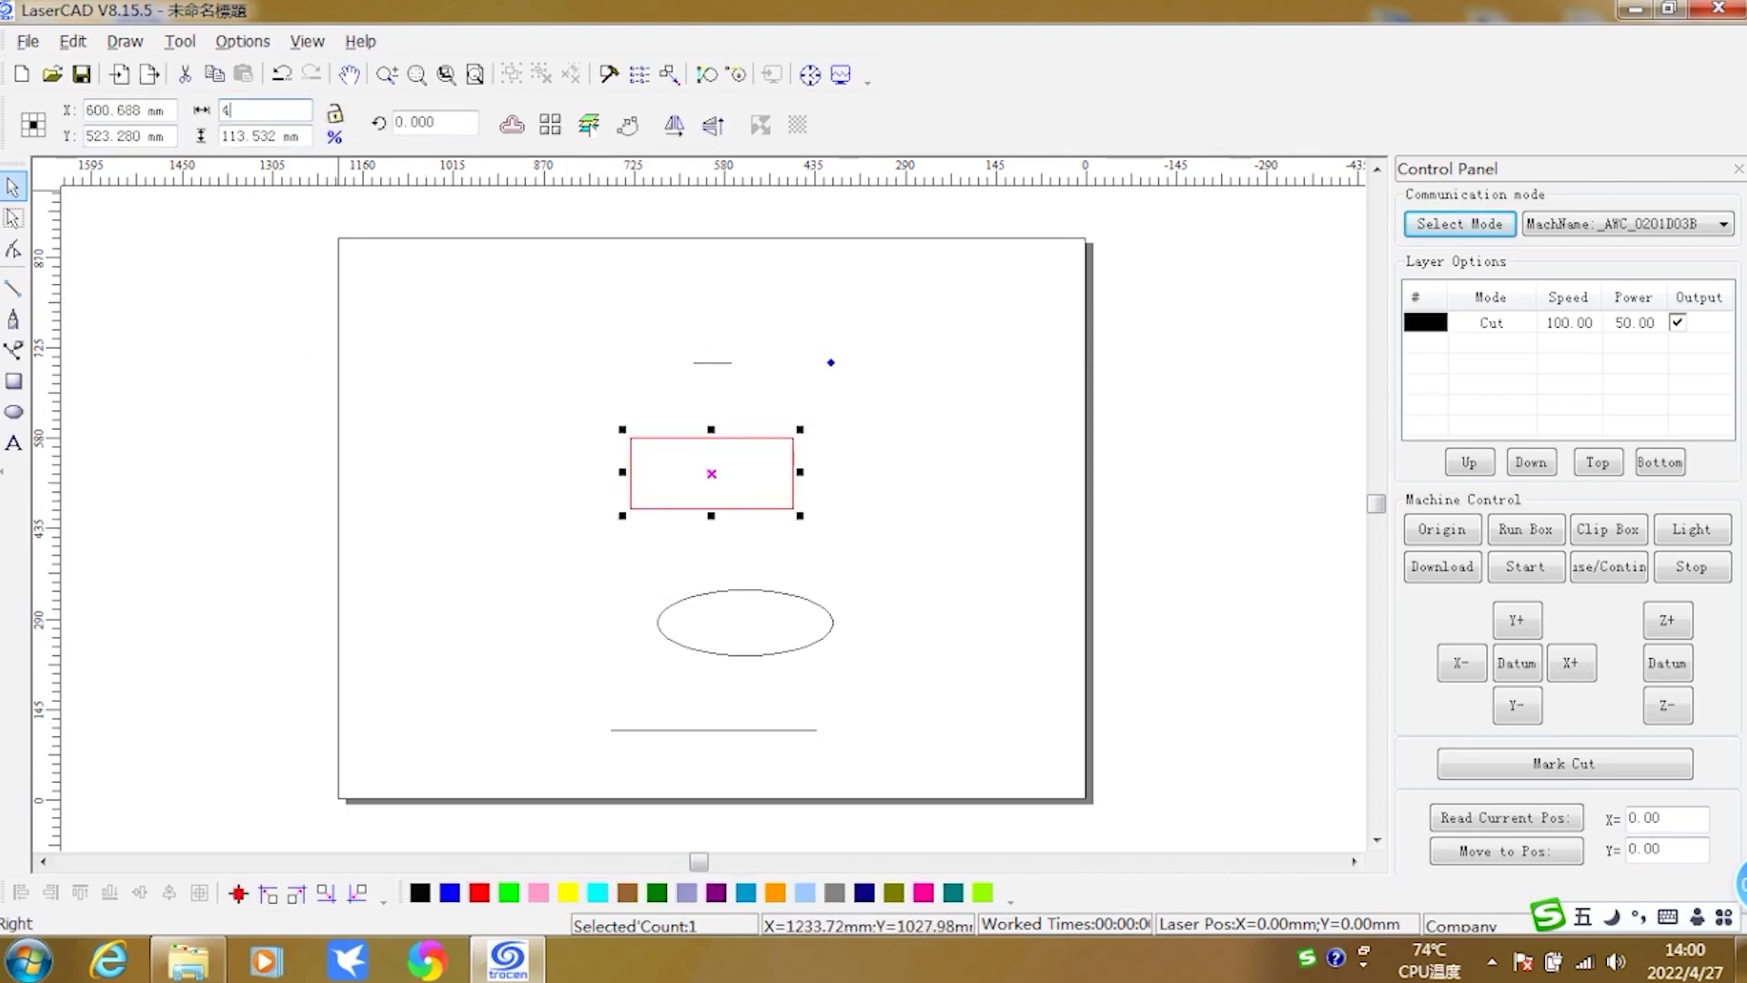
key("Return")
left_click(223, 136)
type("40")
key("Return")
left_click(100, 110)
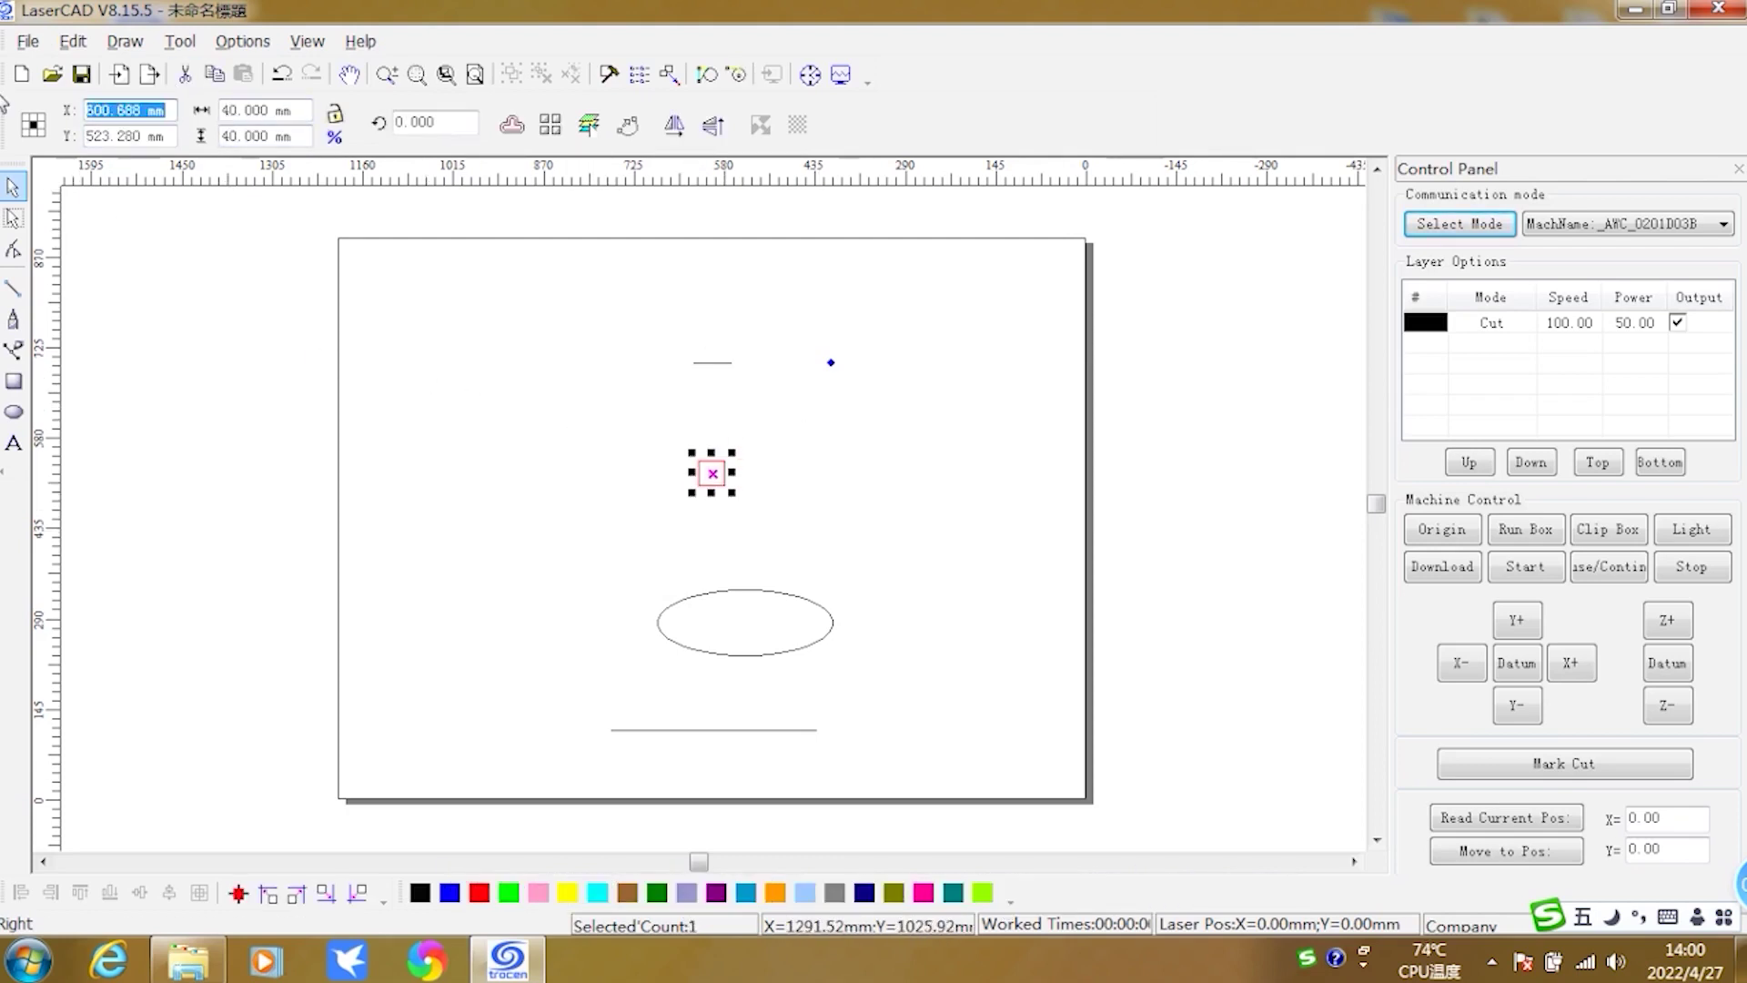
type("600")
key("Tab")
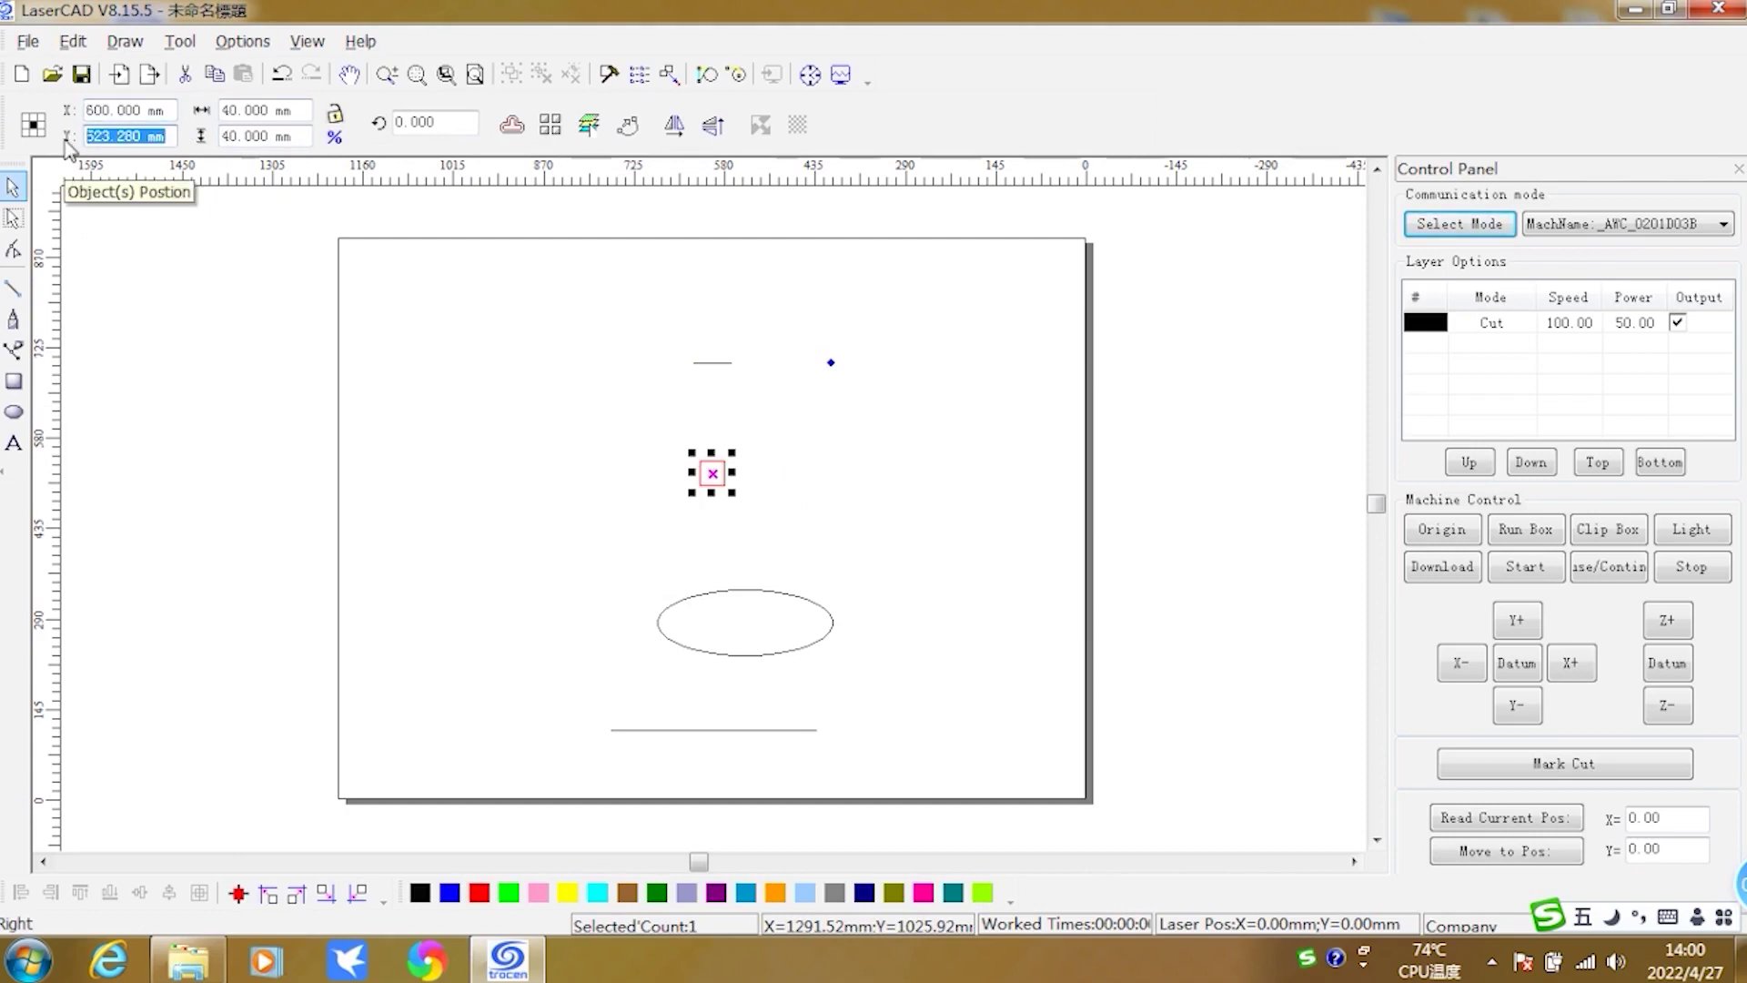
type("650")
key("Return")
- Make the ellipse a 40 mm circle at X 600 mm, Y 600 mm
left_click(659, 621)
left_click(264, 110)
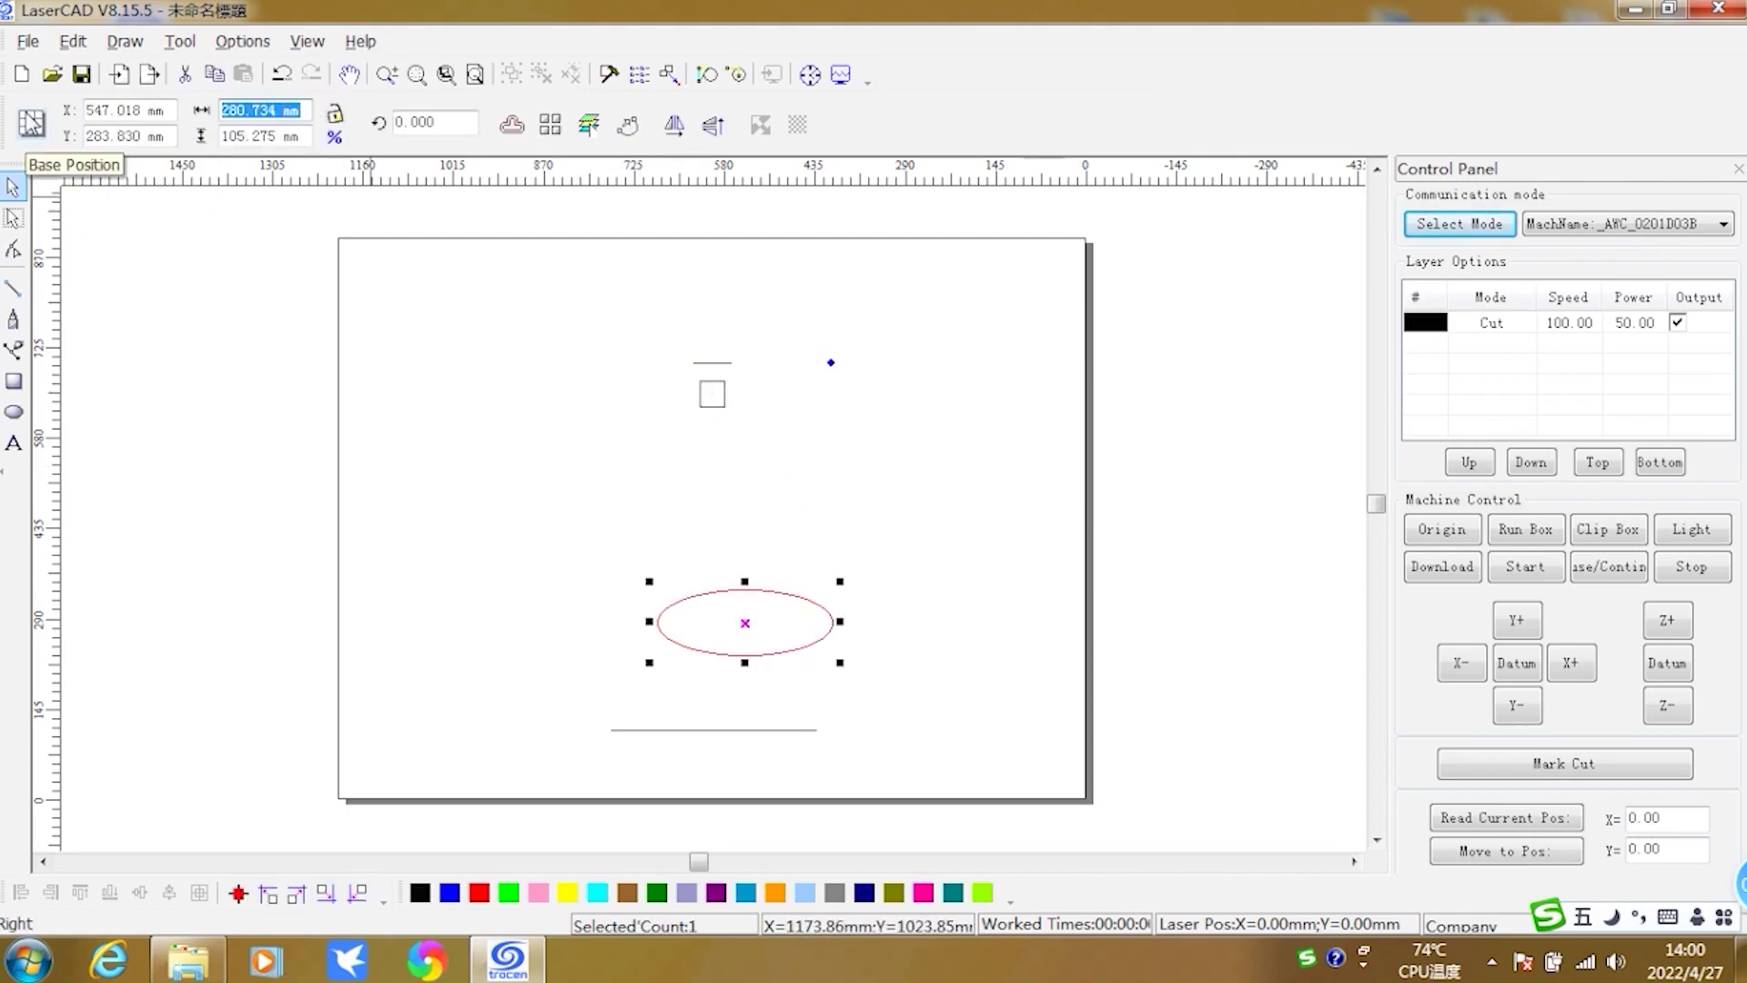
type("40")
key("Return")
left_click(264, 136)
type("50")
key("Return")
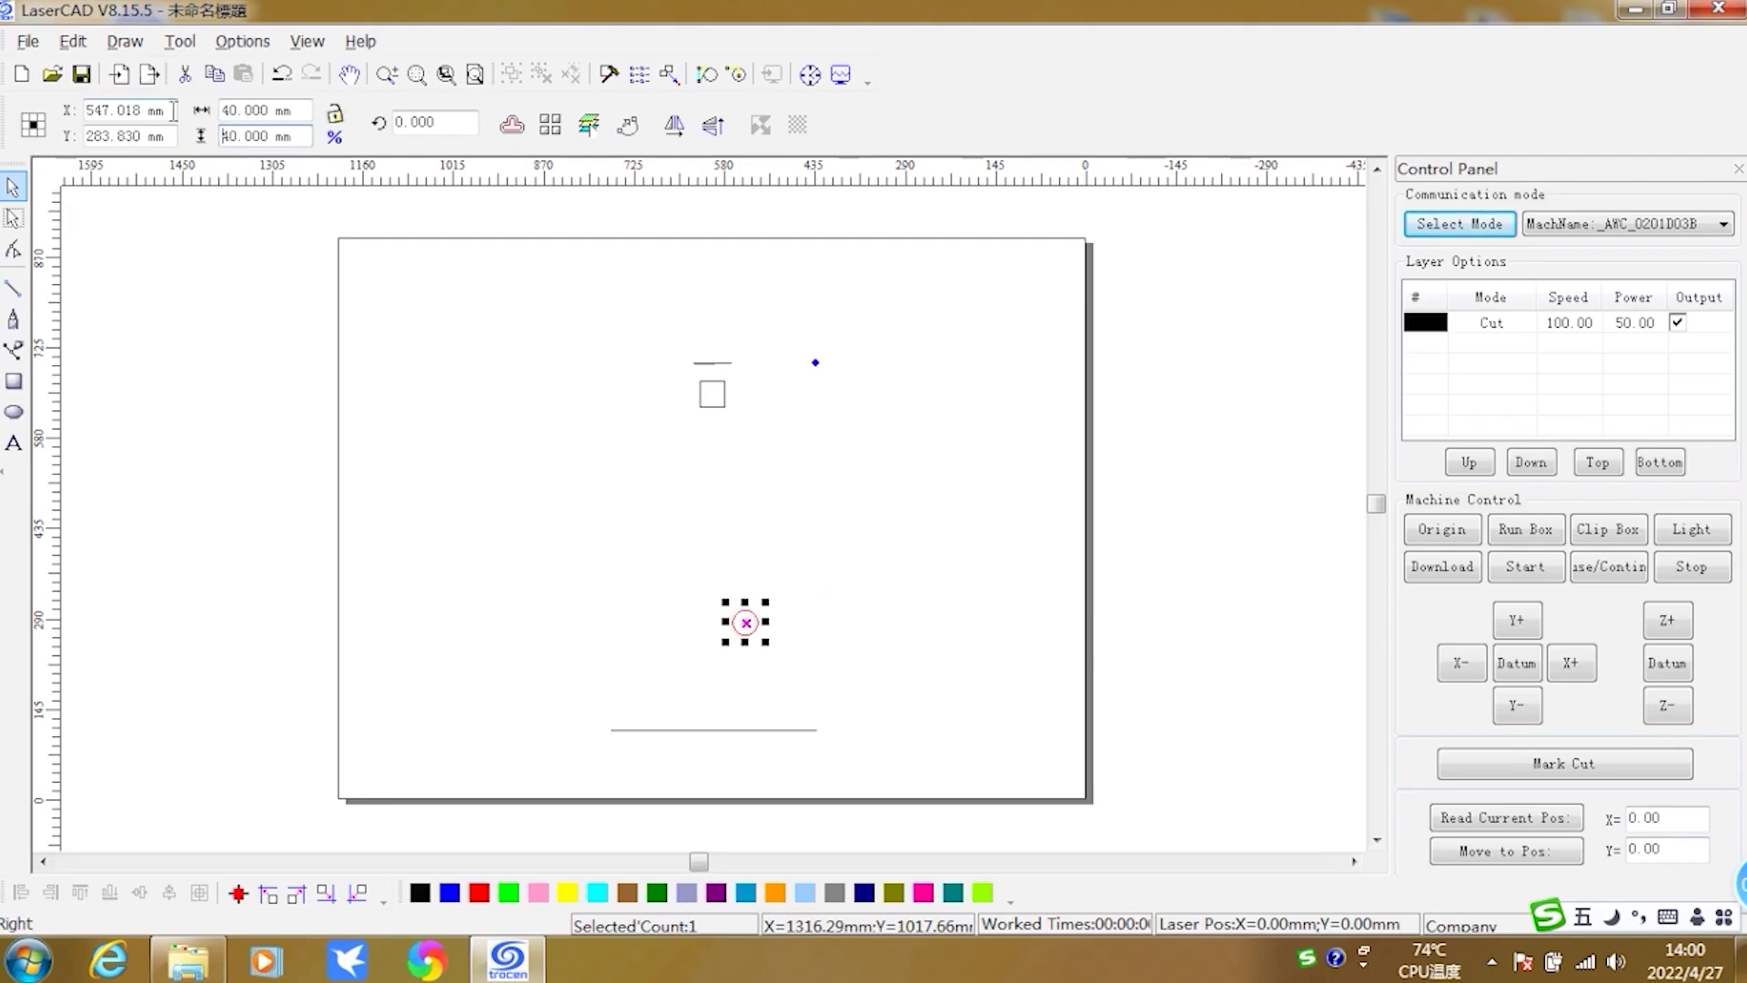
left_click(100, 110)
type("600")
key("Tab")
type("600")
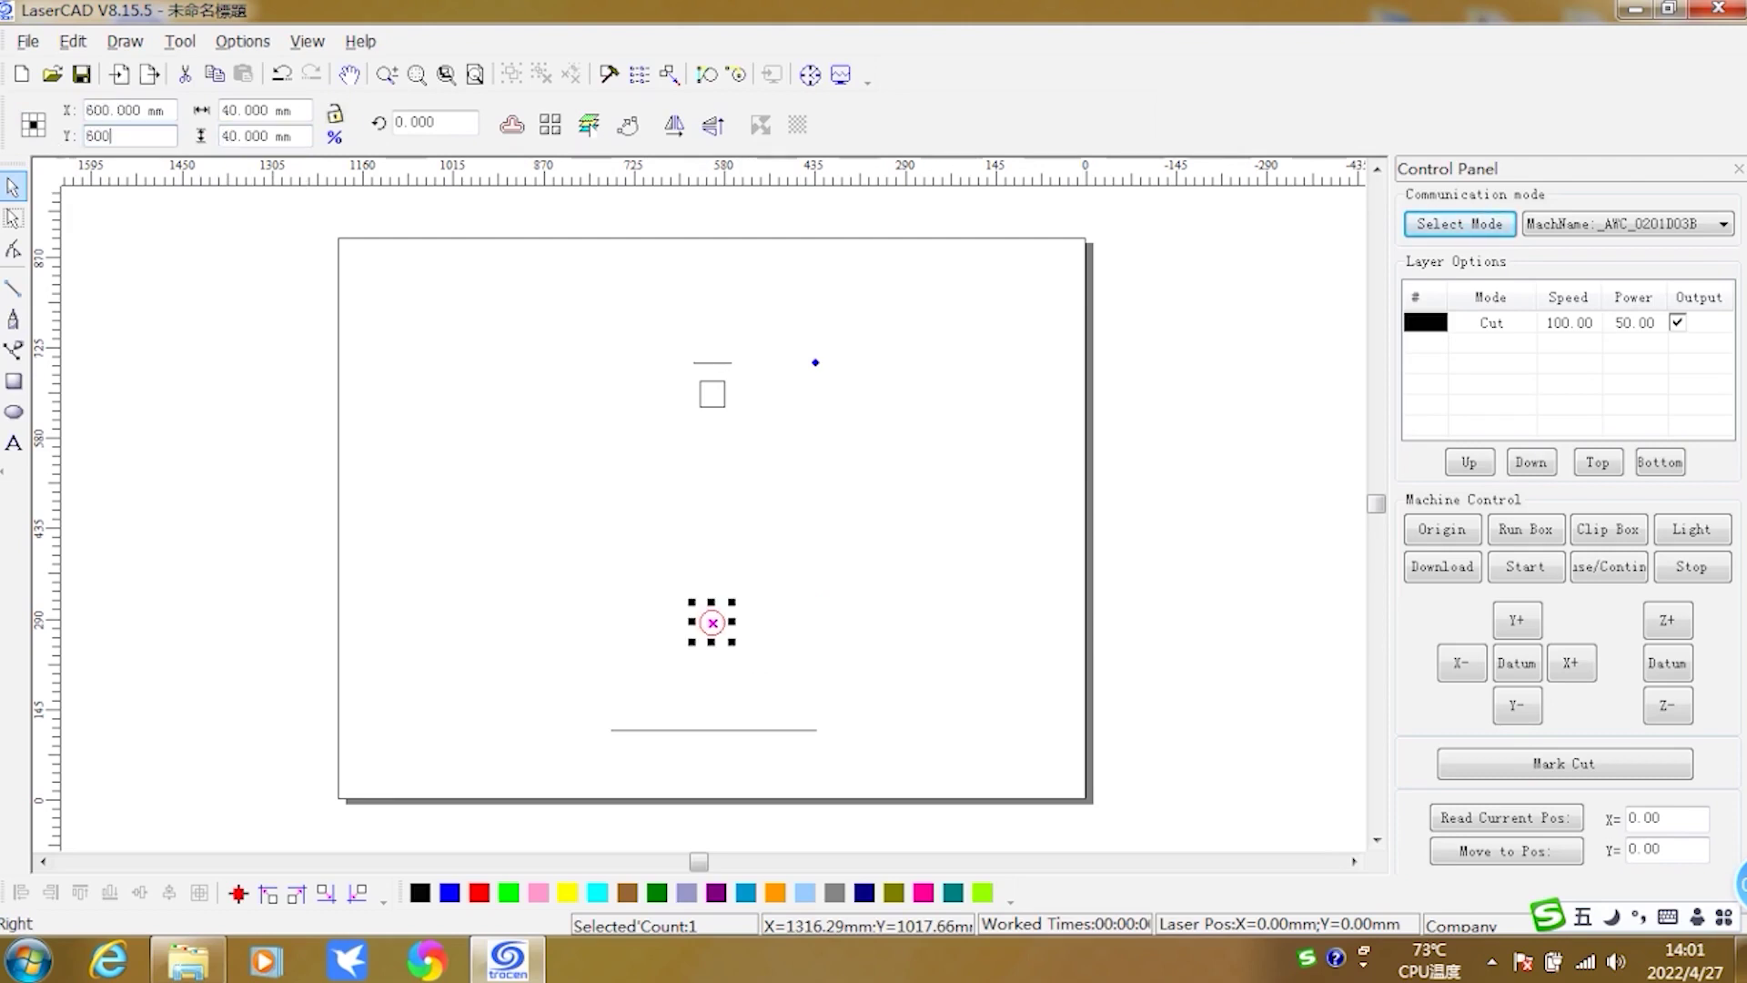
key("Return")
- Set the bottom line to 60 mm wide at X 600 mm, Y 550 mm
left_click(637, 729)
left_click(263, 110)
type("60")
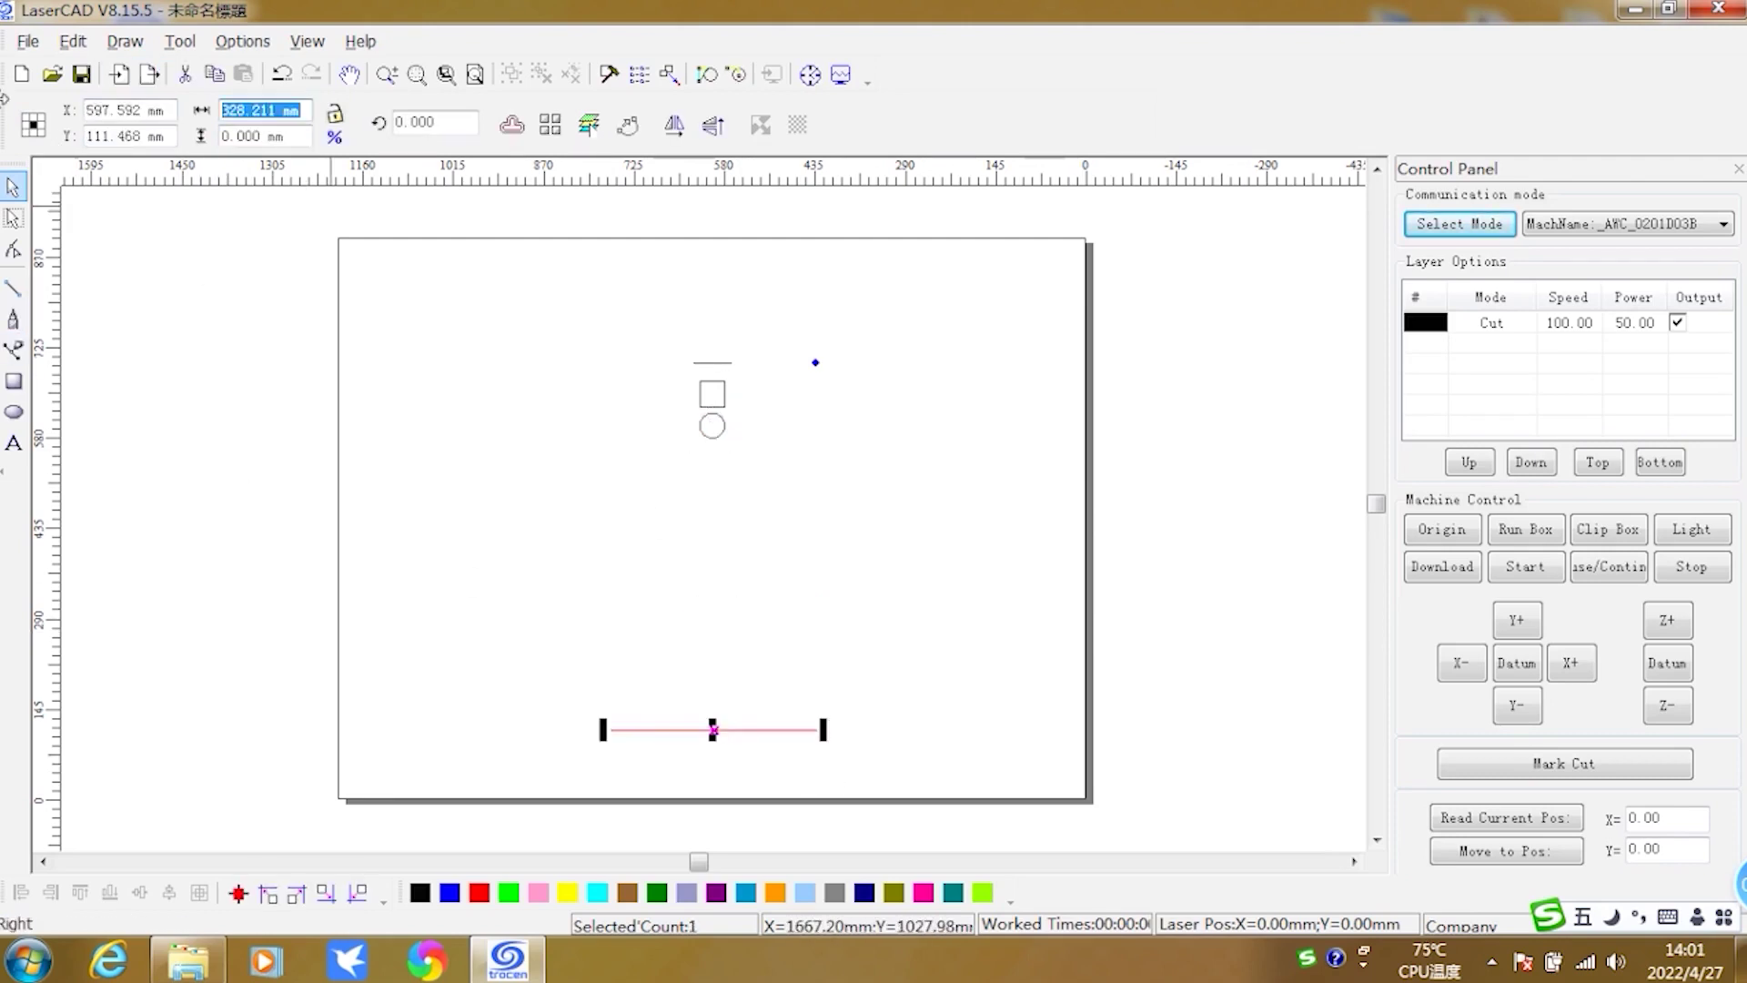
key("Return")
left_click(118, 110)
type("600")
key("Return")
key("Tab")
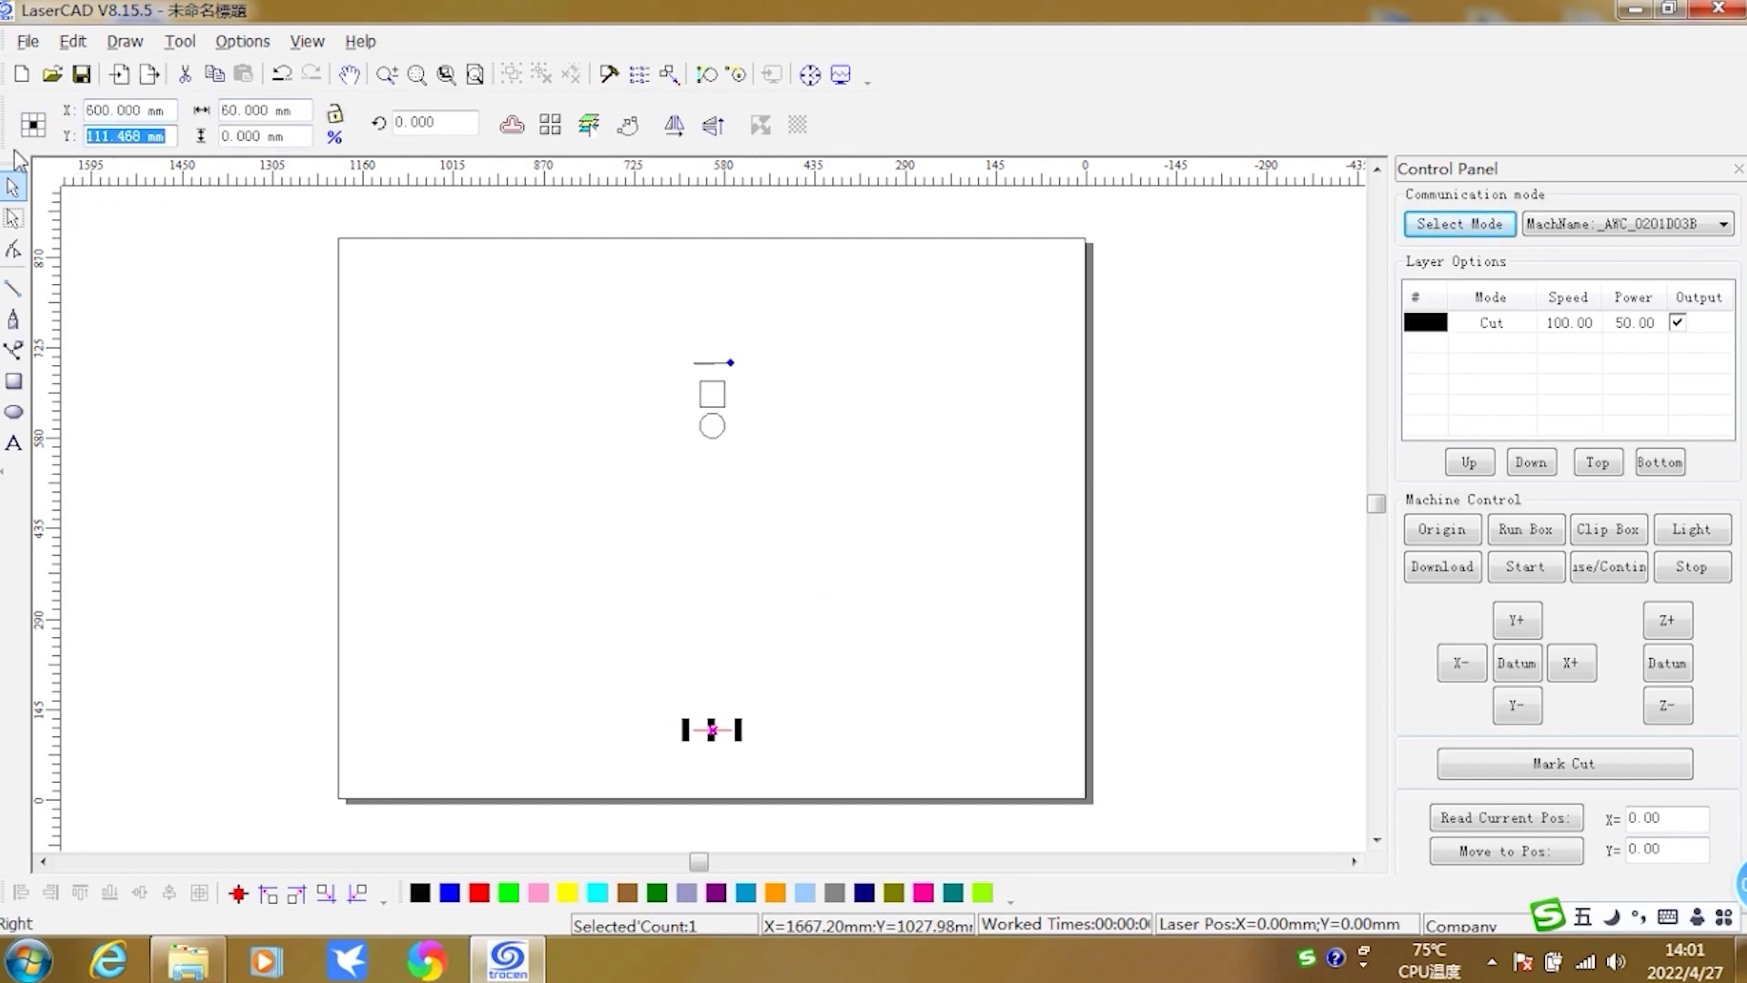
type("550")
key("Return")
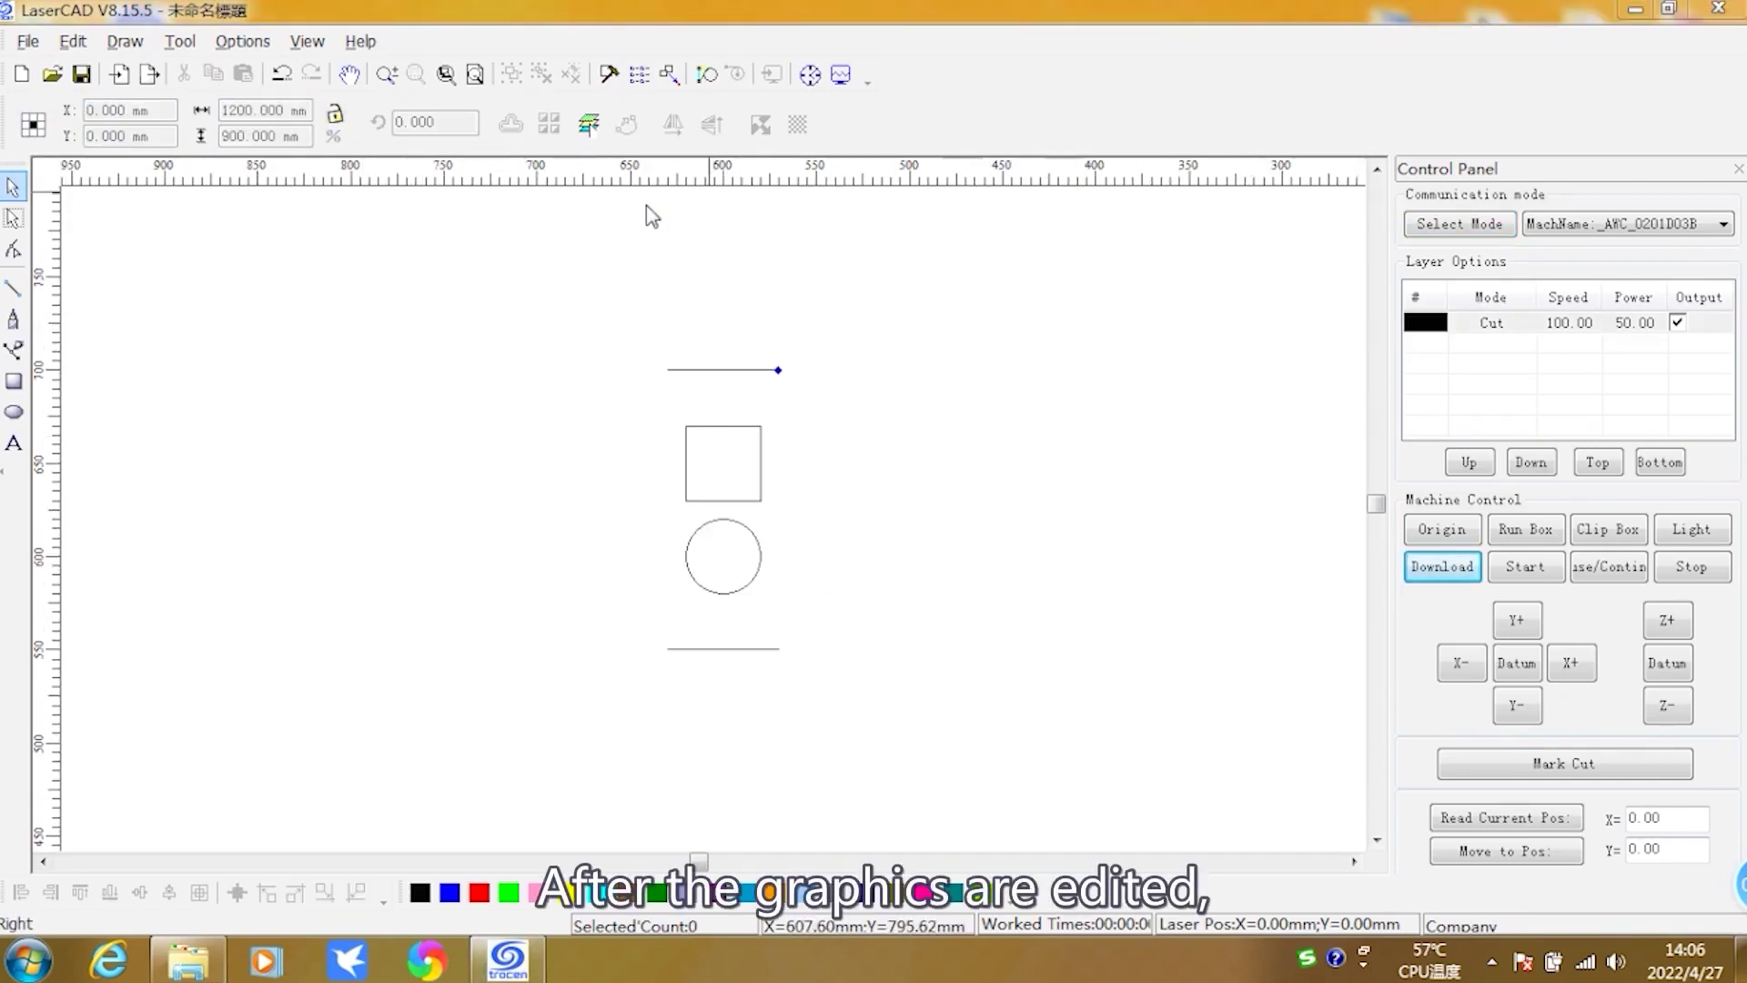
- Select all four shapes and set the laser start position to Center_Up
left_click_drag(558, 317, 932, 772)
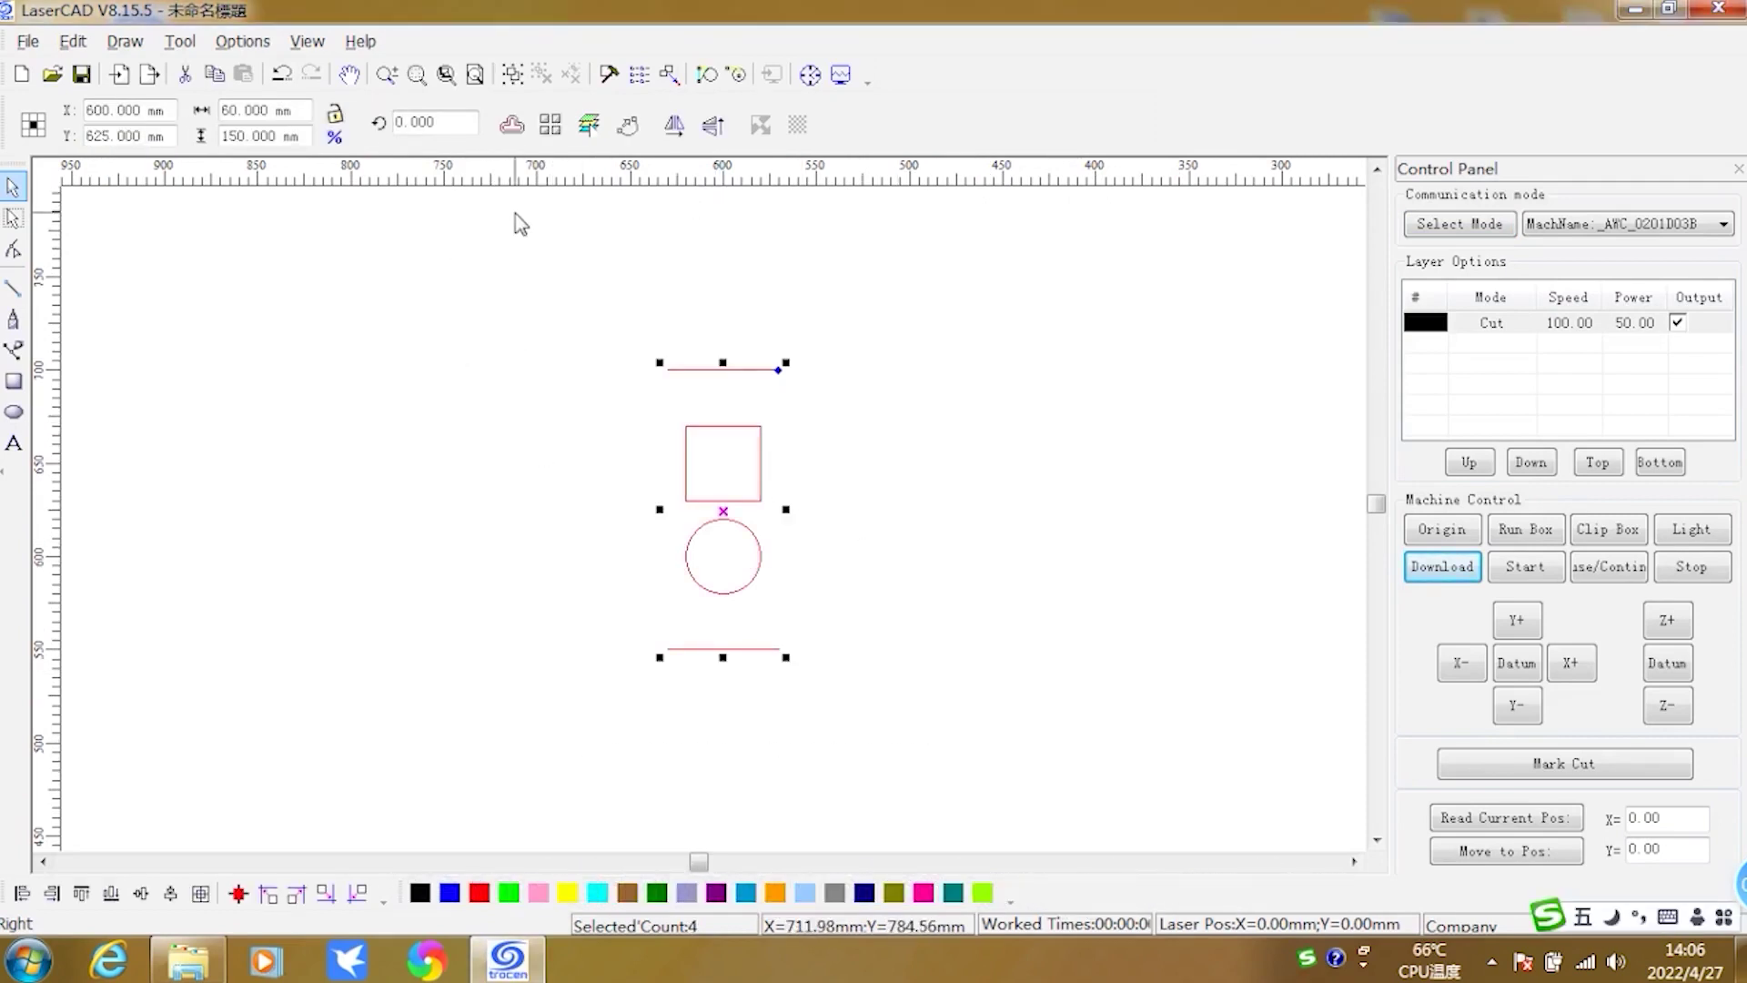
left_click(669, 75)
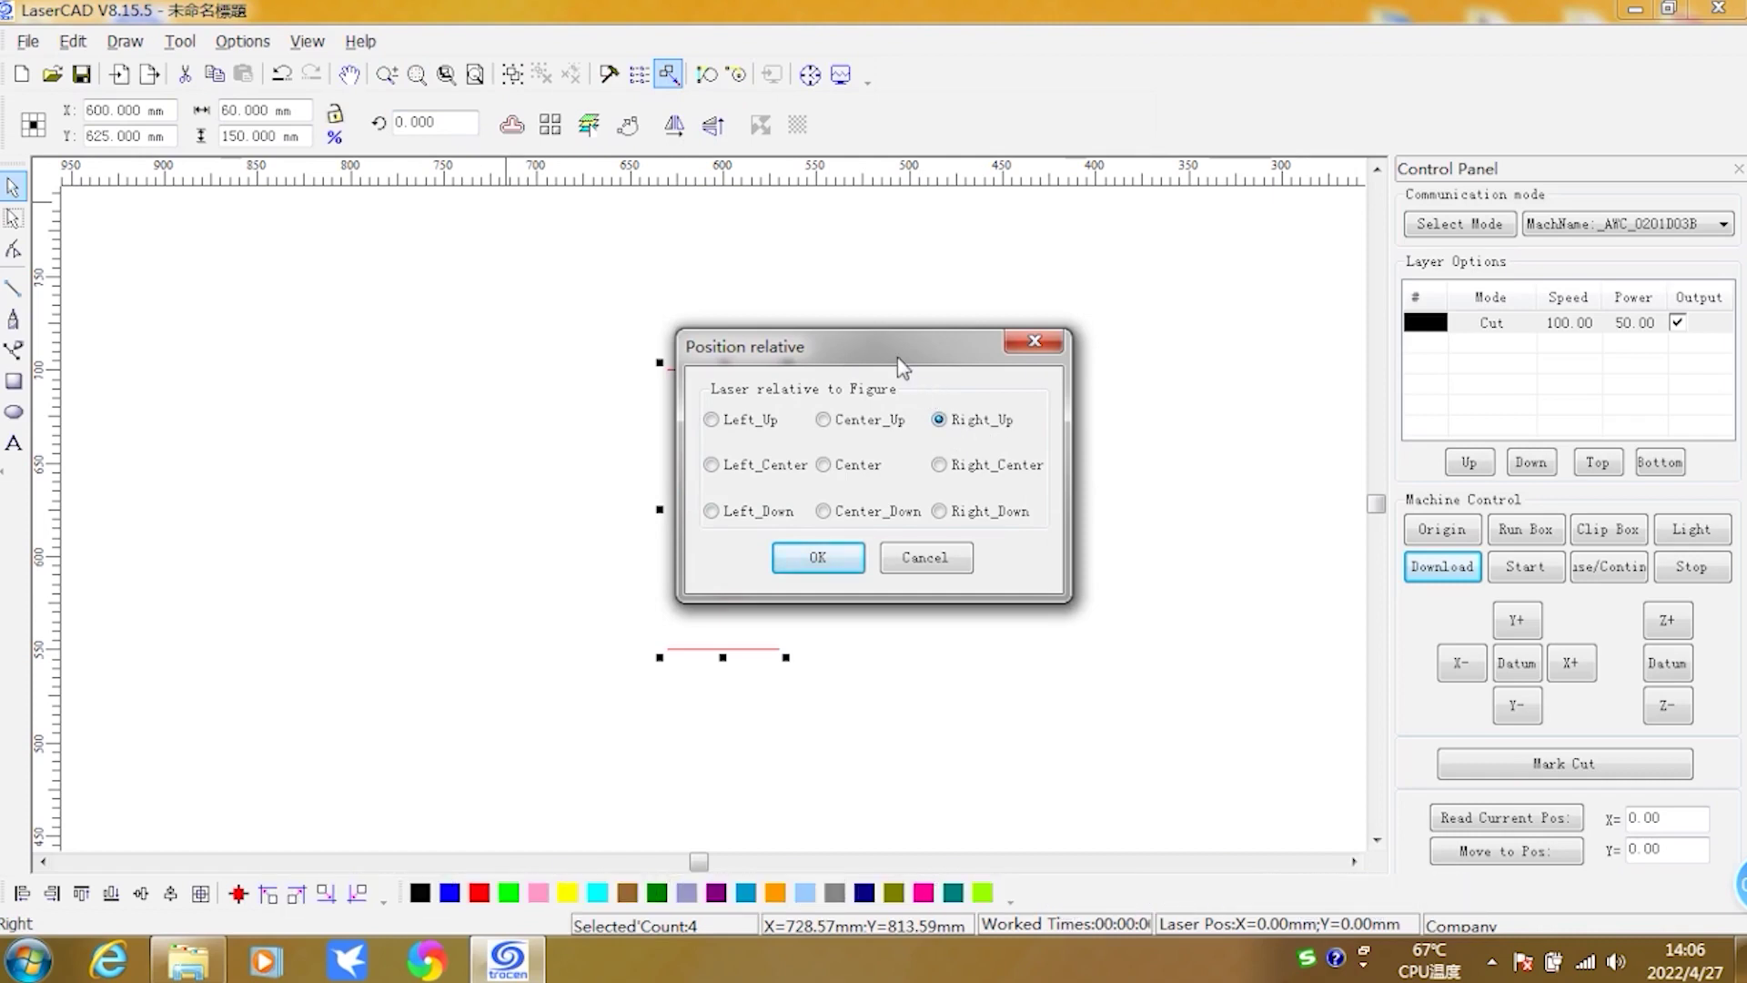
left_click_drag(901, 367, 1114, 376)
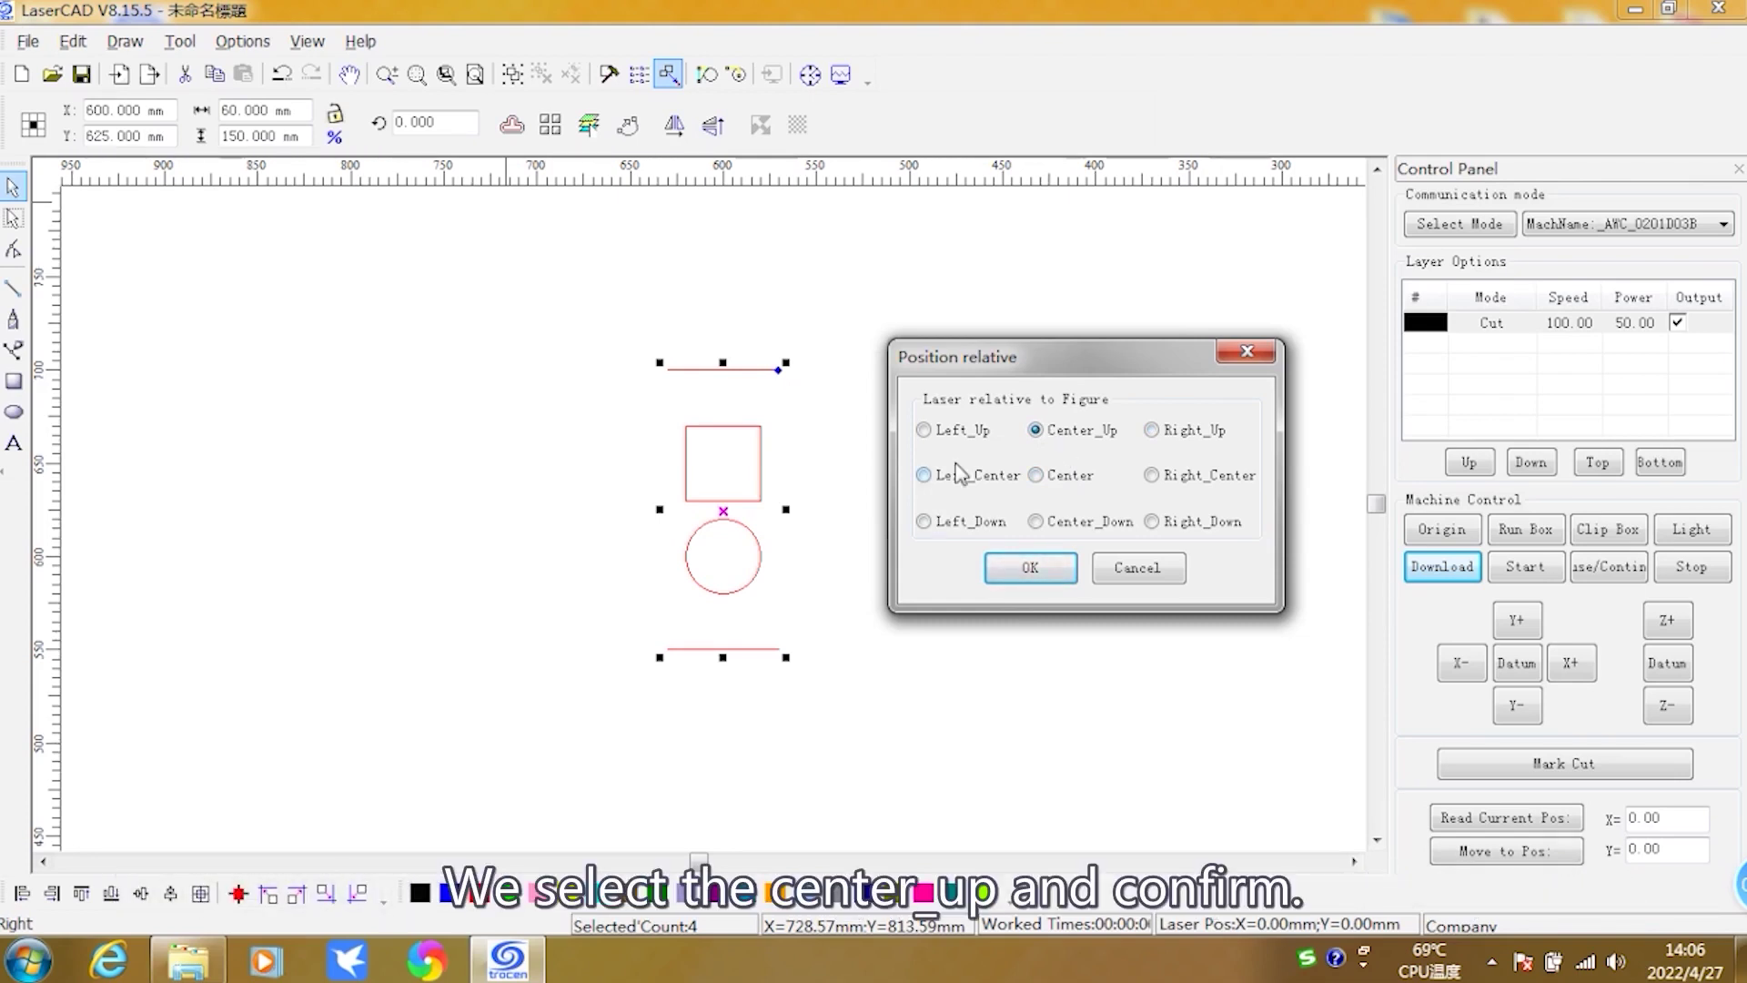
left_click(1034, 571)
left_click(525, 664)
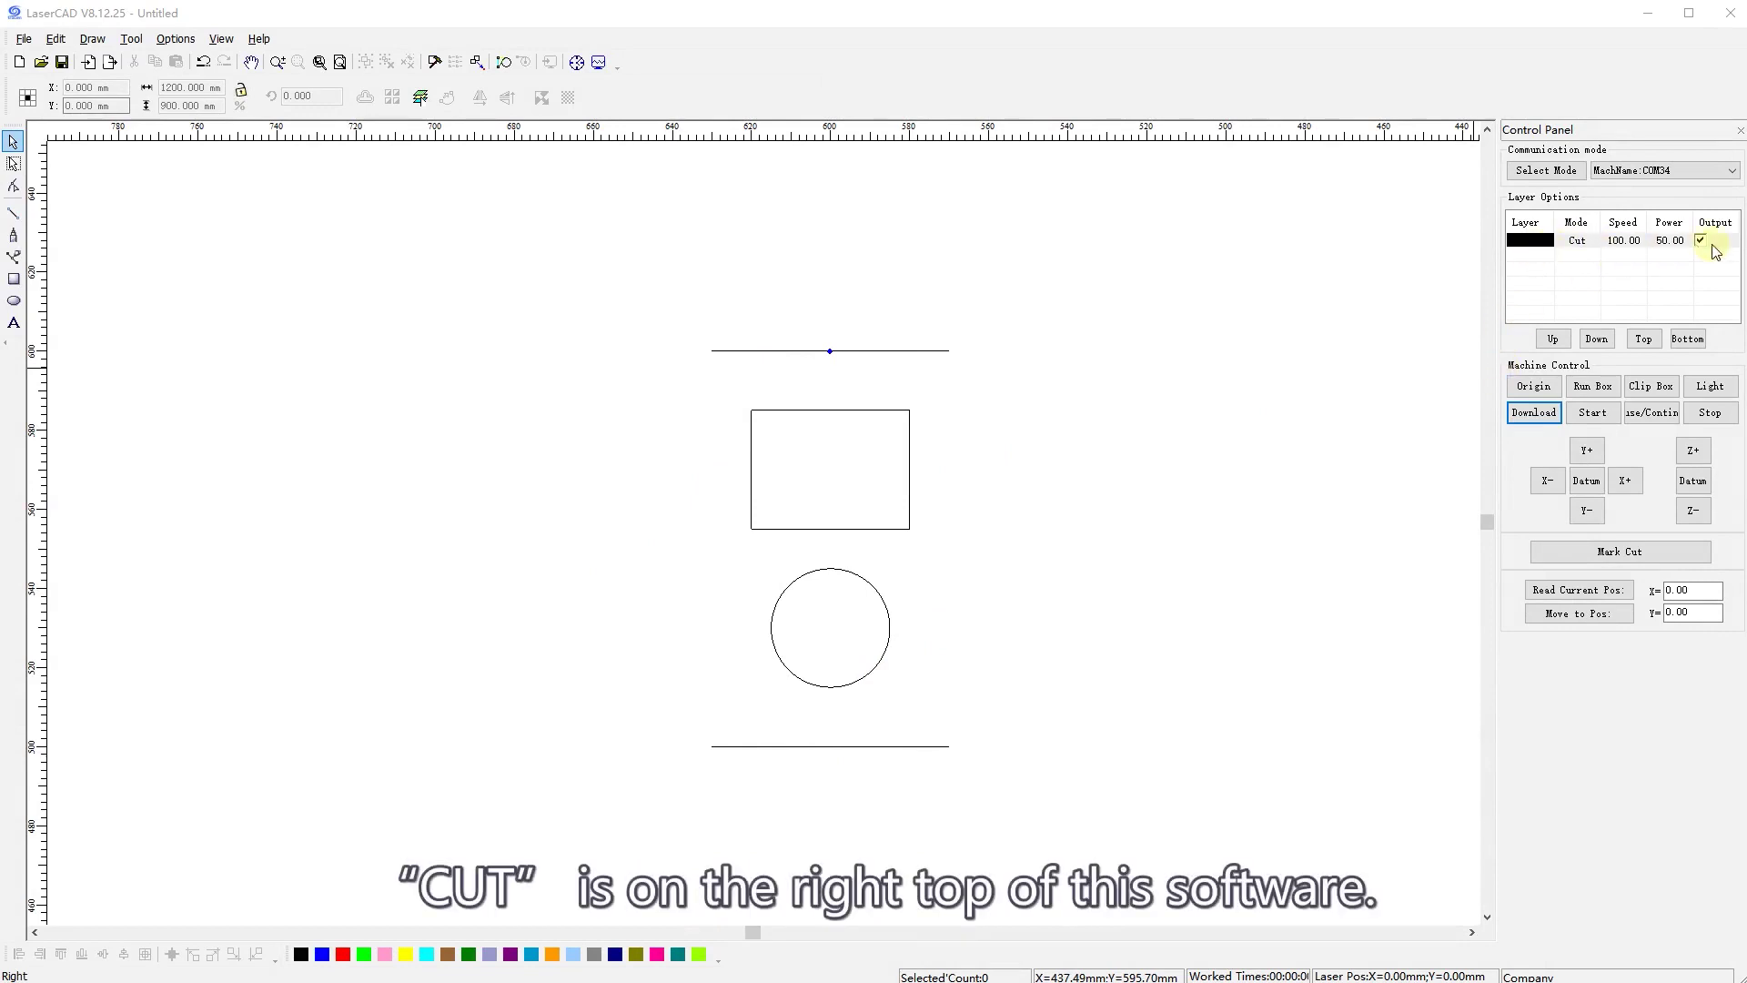
- Set the Cut layer's Laser1 to 80% max power, 75% min power and speed 30
double_click(1595, 249)
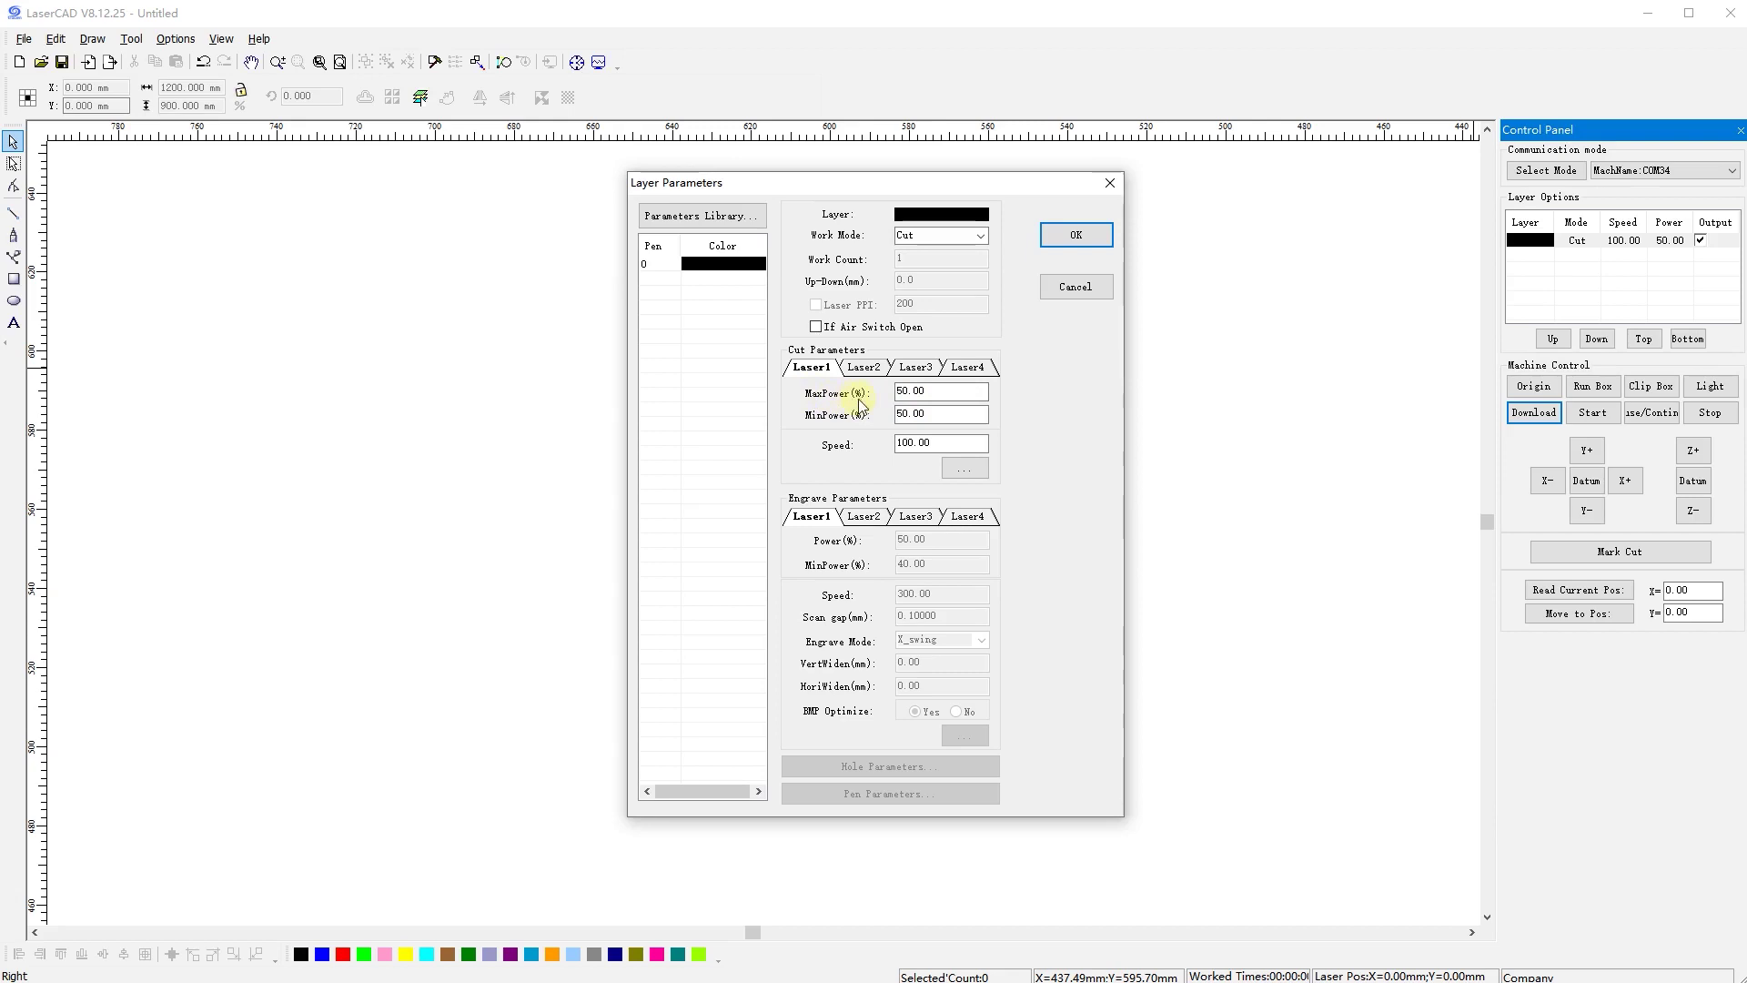
left_click_drag(937, 391, 873, 398)
type("80")
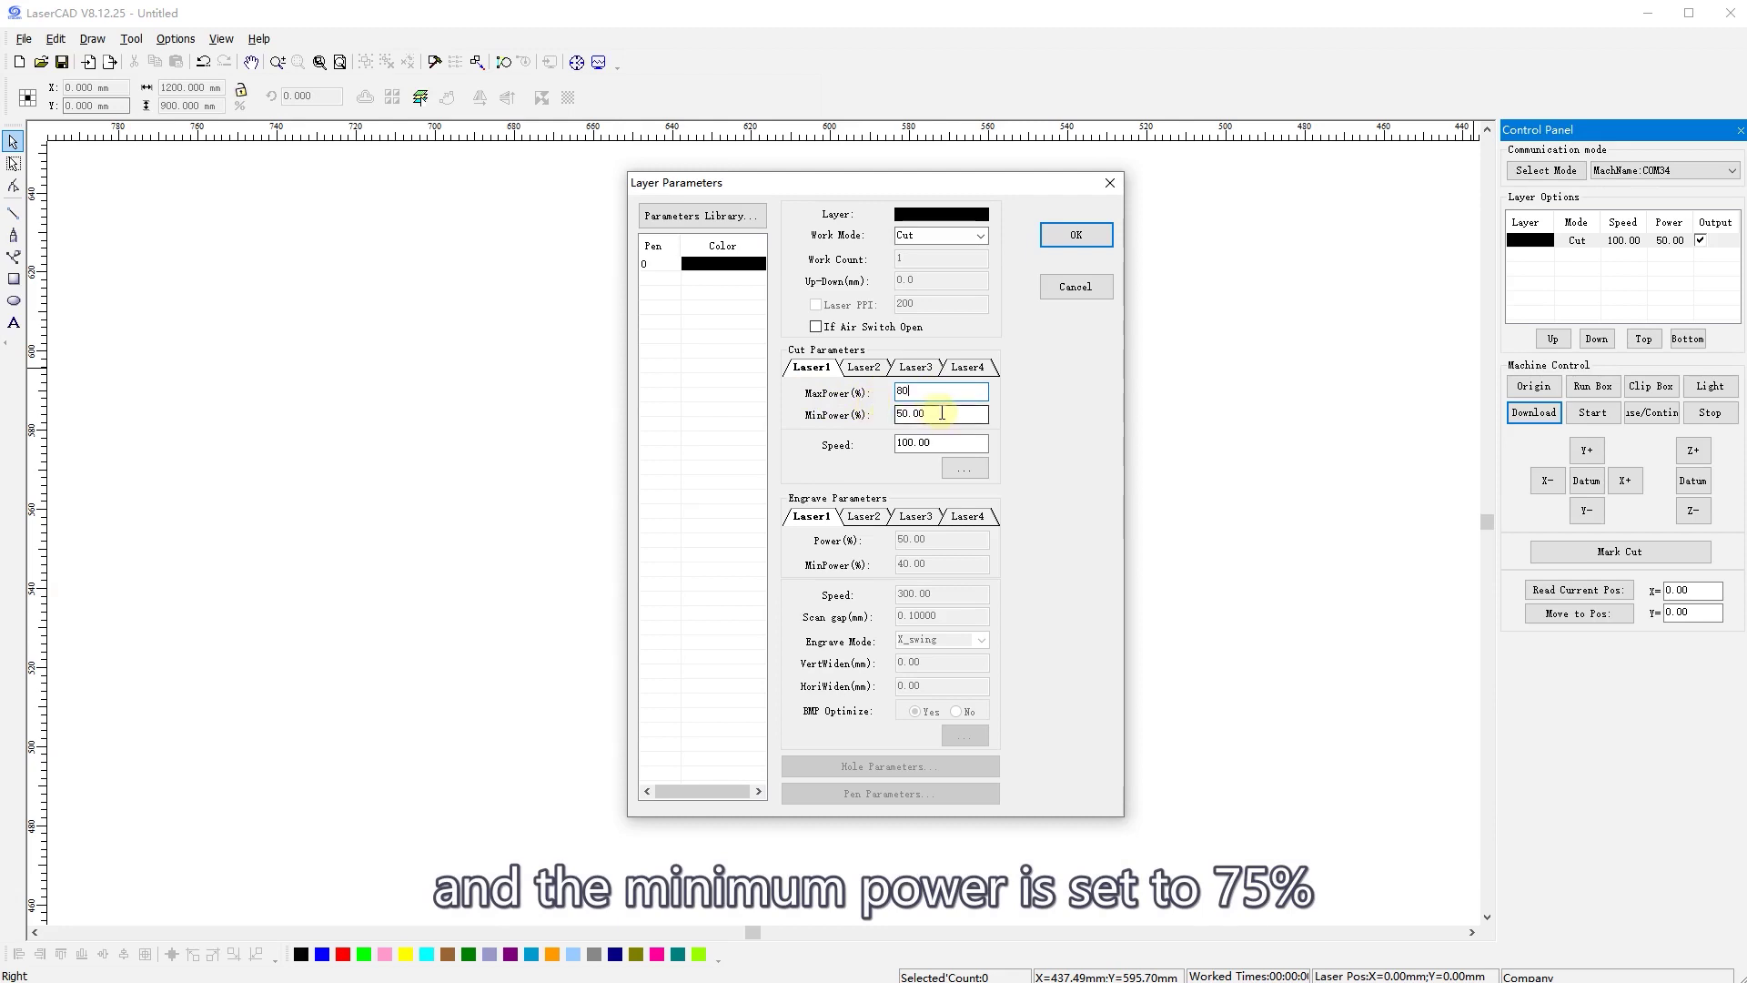
double_click(901, 416)
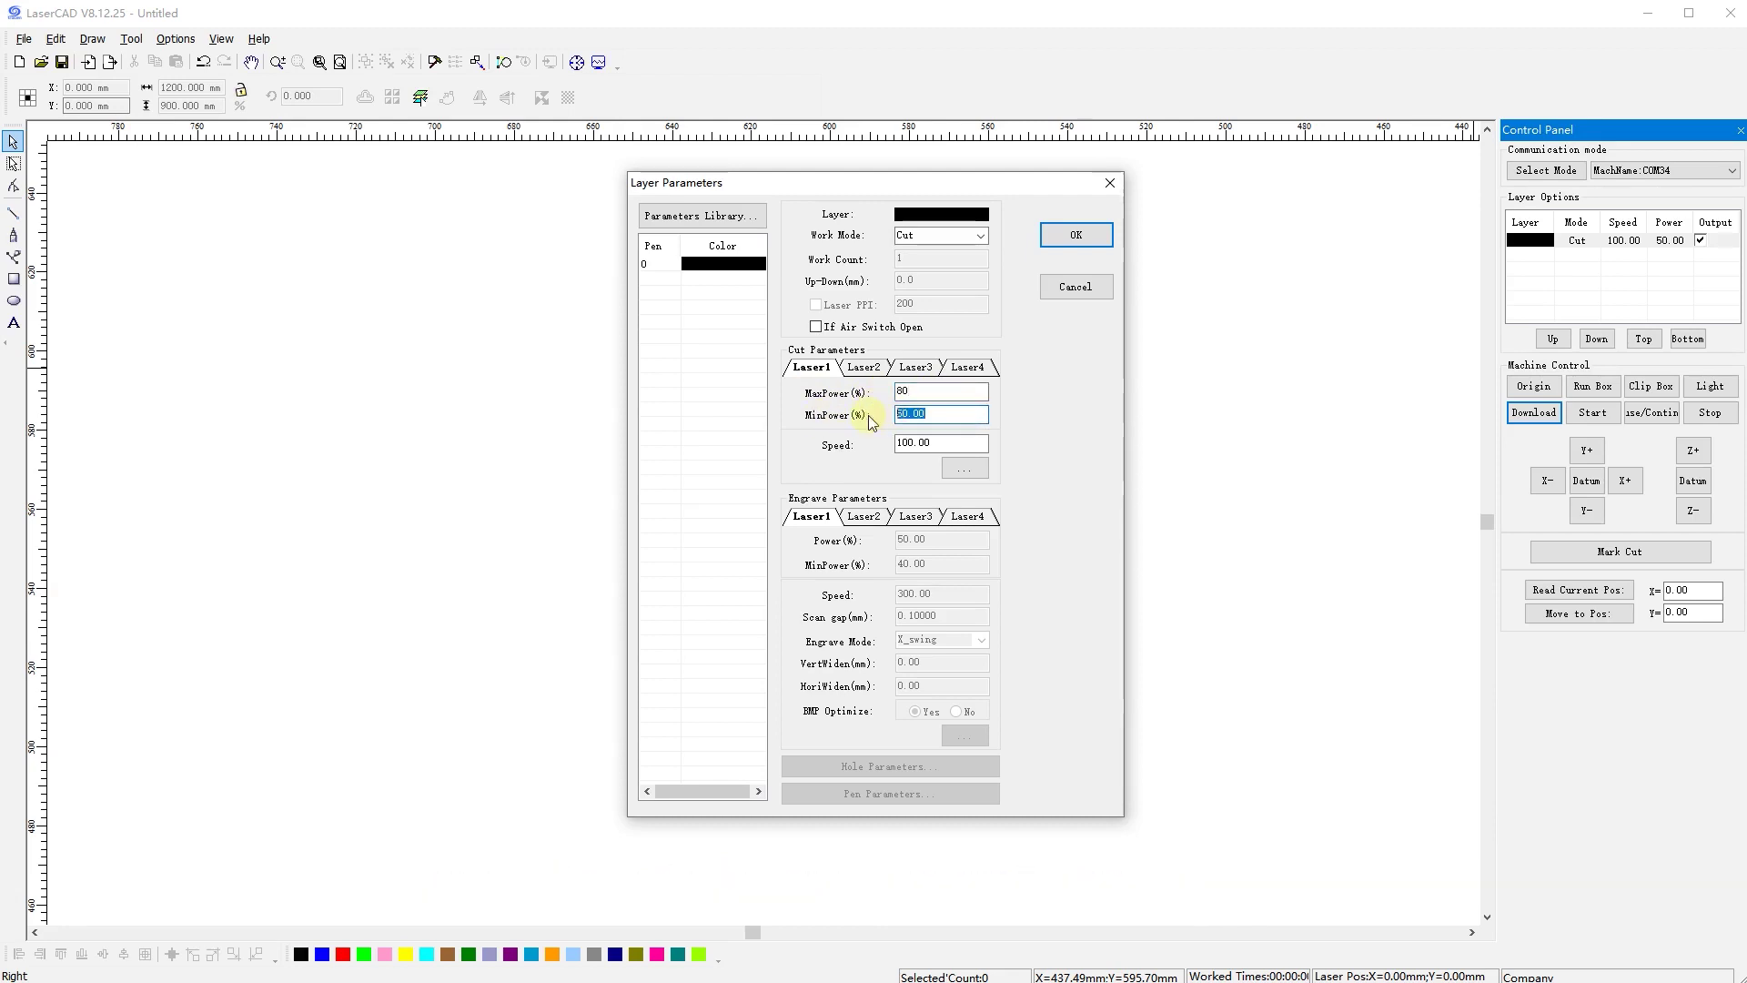
type("75")
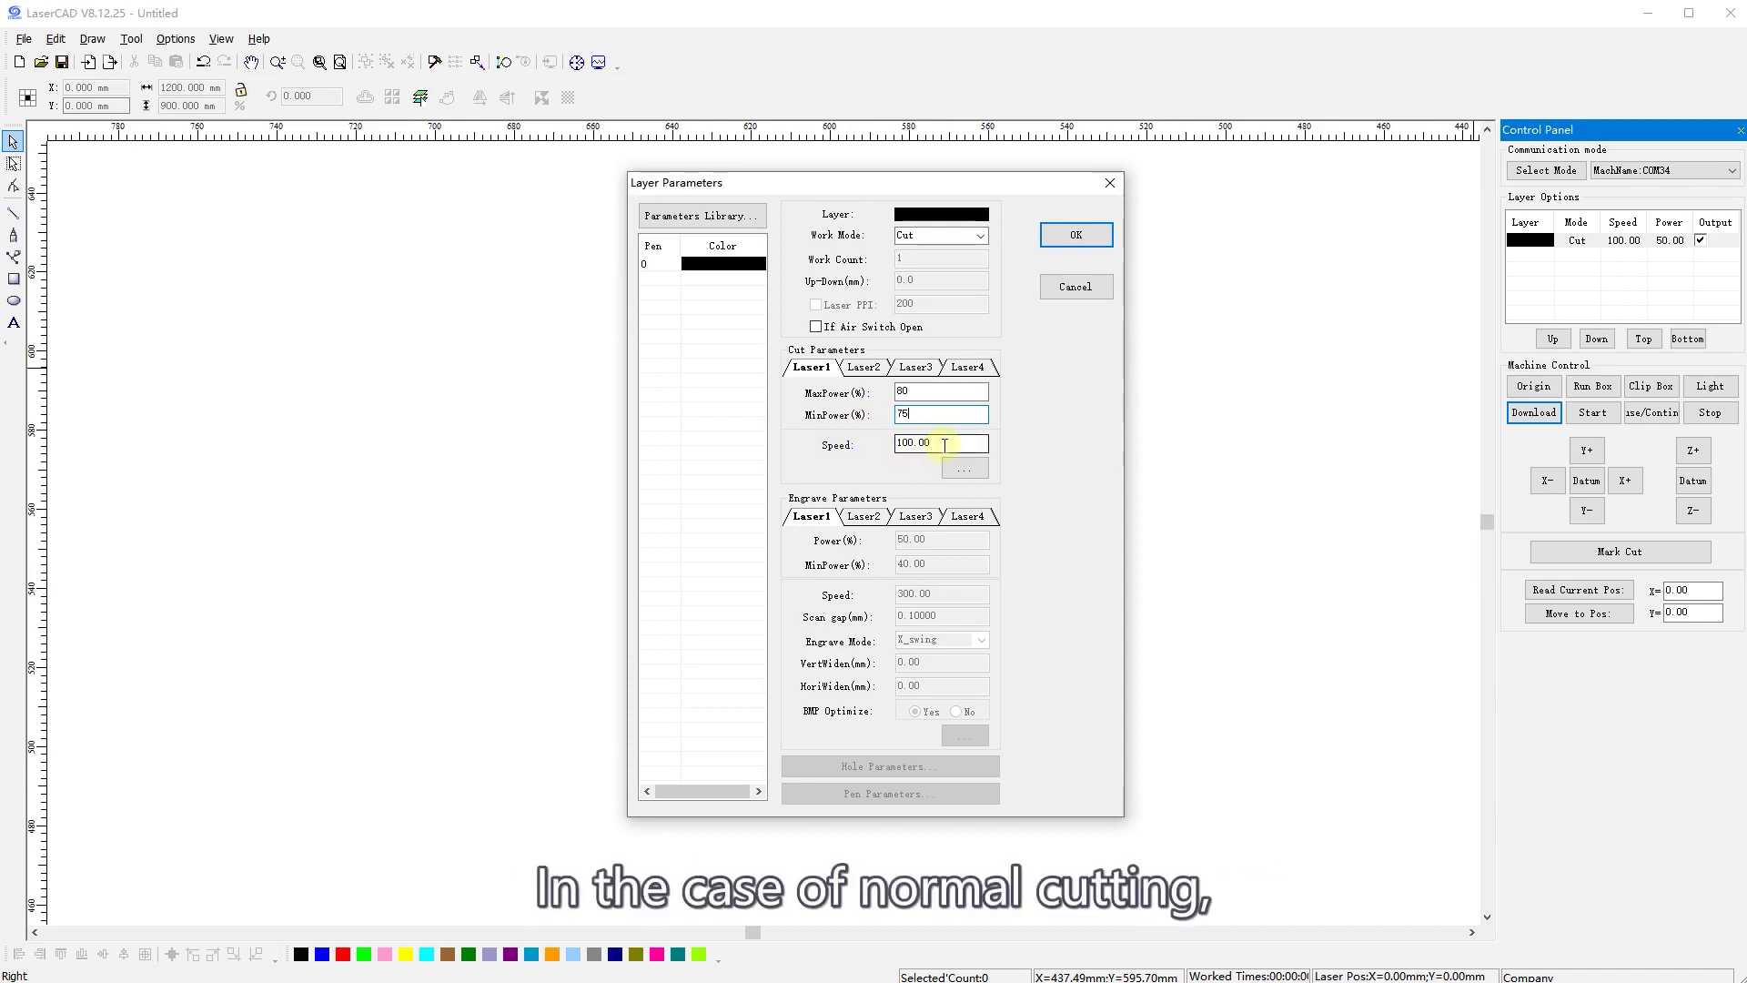
left_click_drag(940, 444, 875, 444)
type("30")
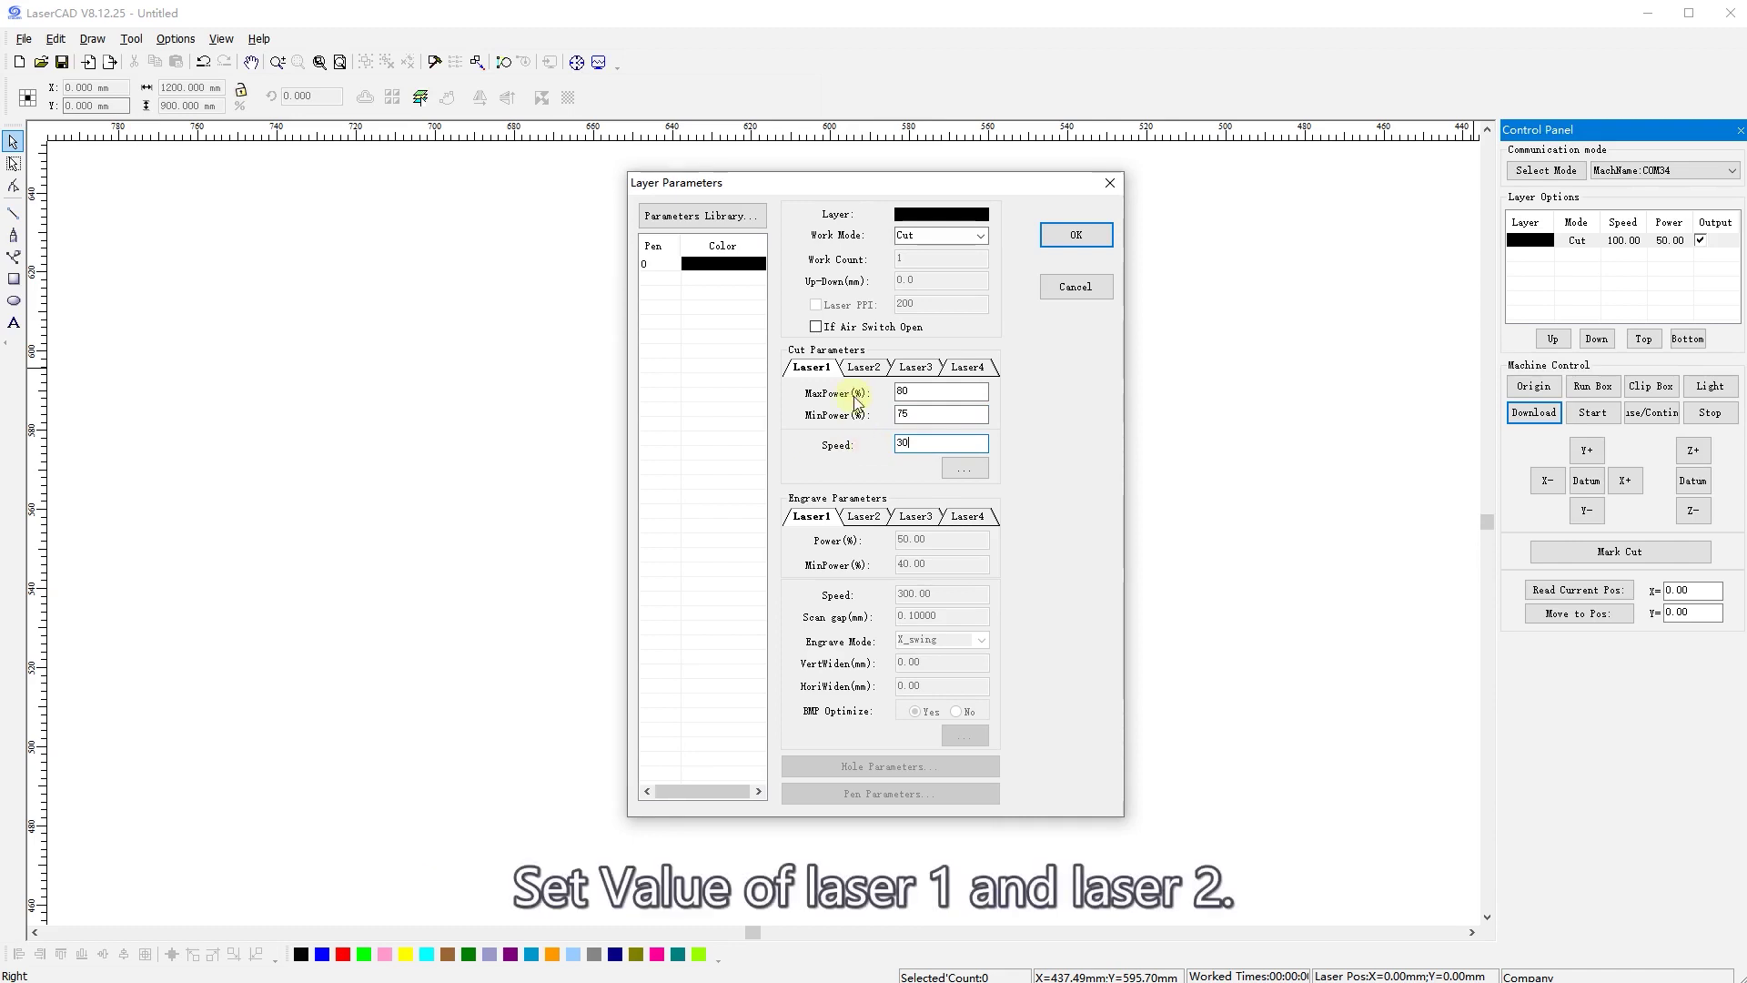
left_click(861, 368)
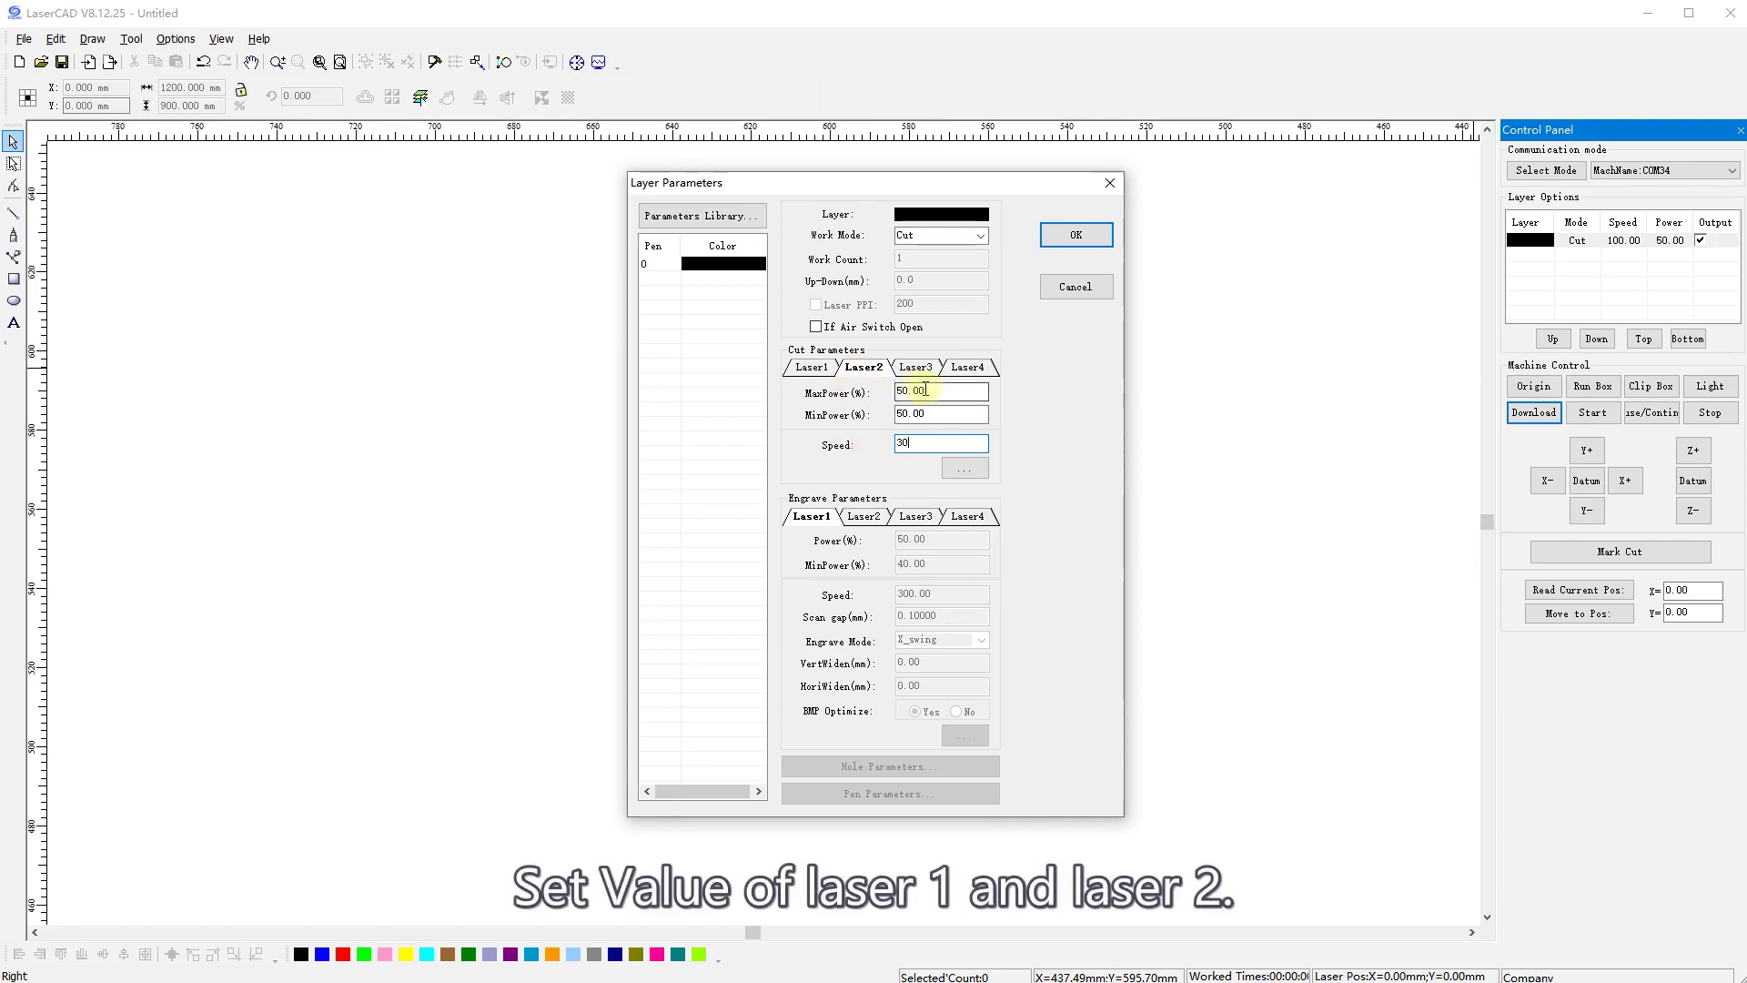
- Give Laser2 80% max and 75% min power, then review the Laser3 and Laser1 tabs
type("80")
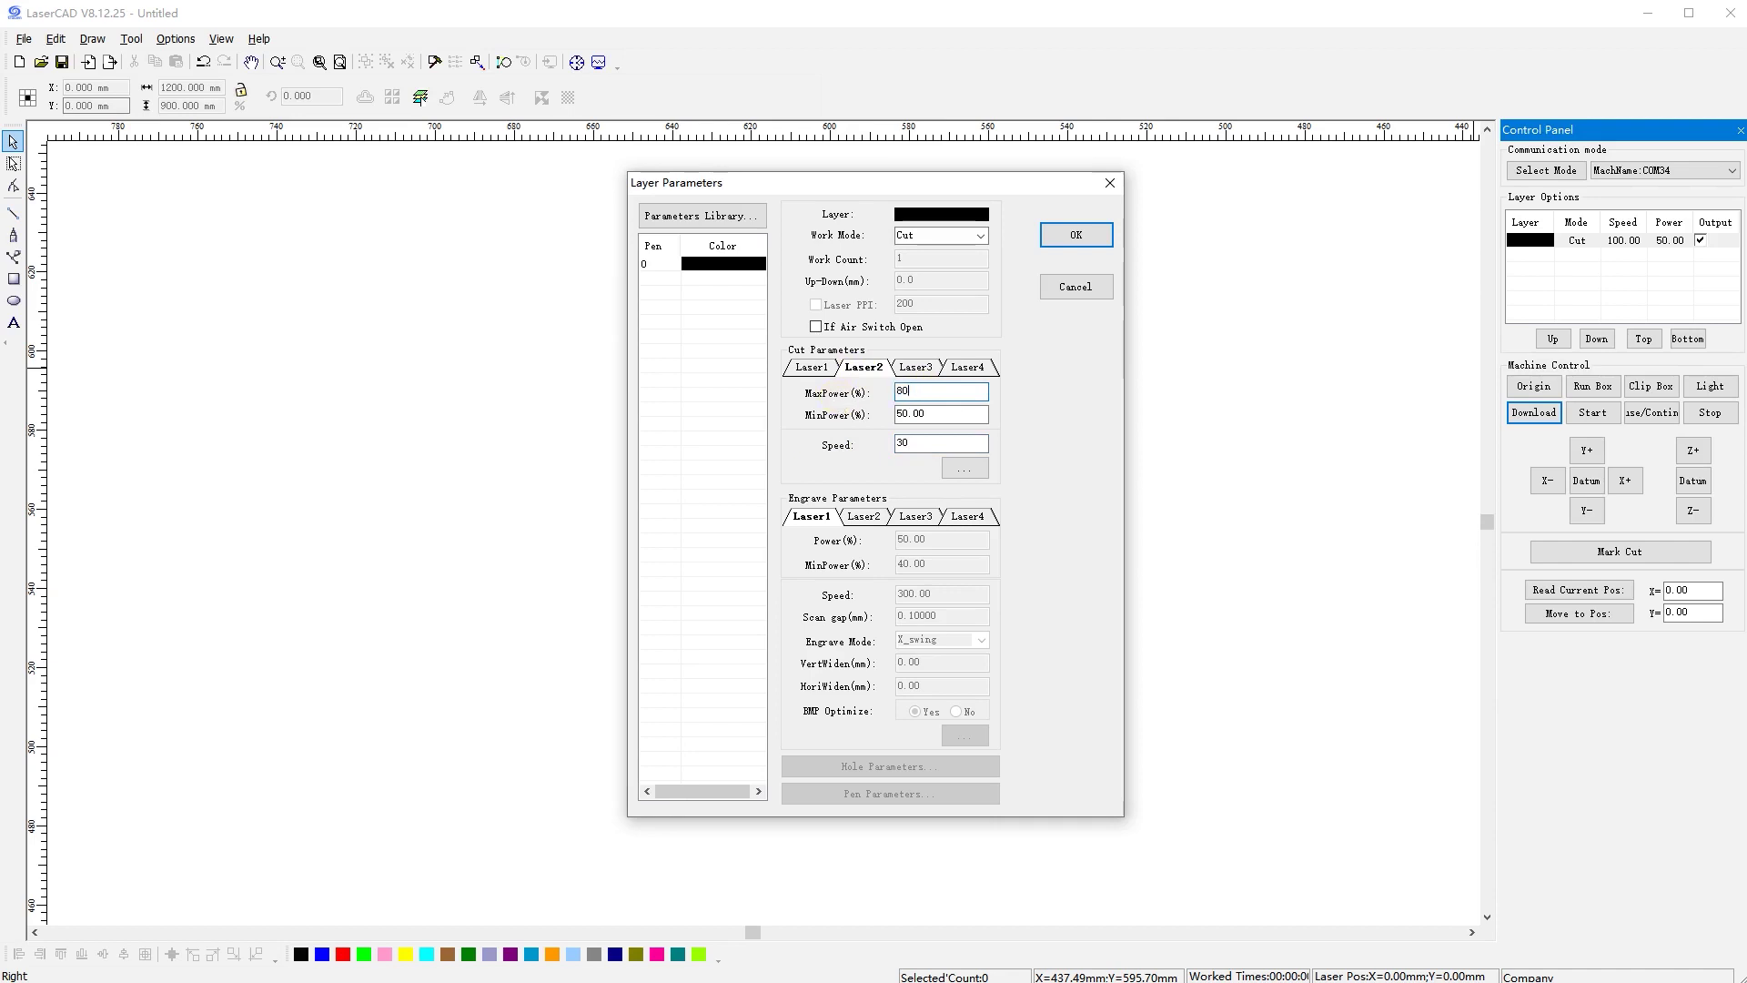
double_click(944, 414)
type("75")
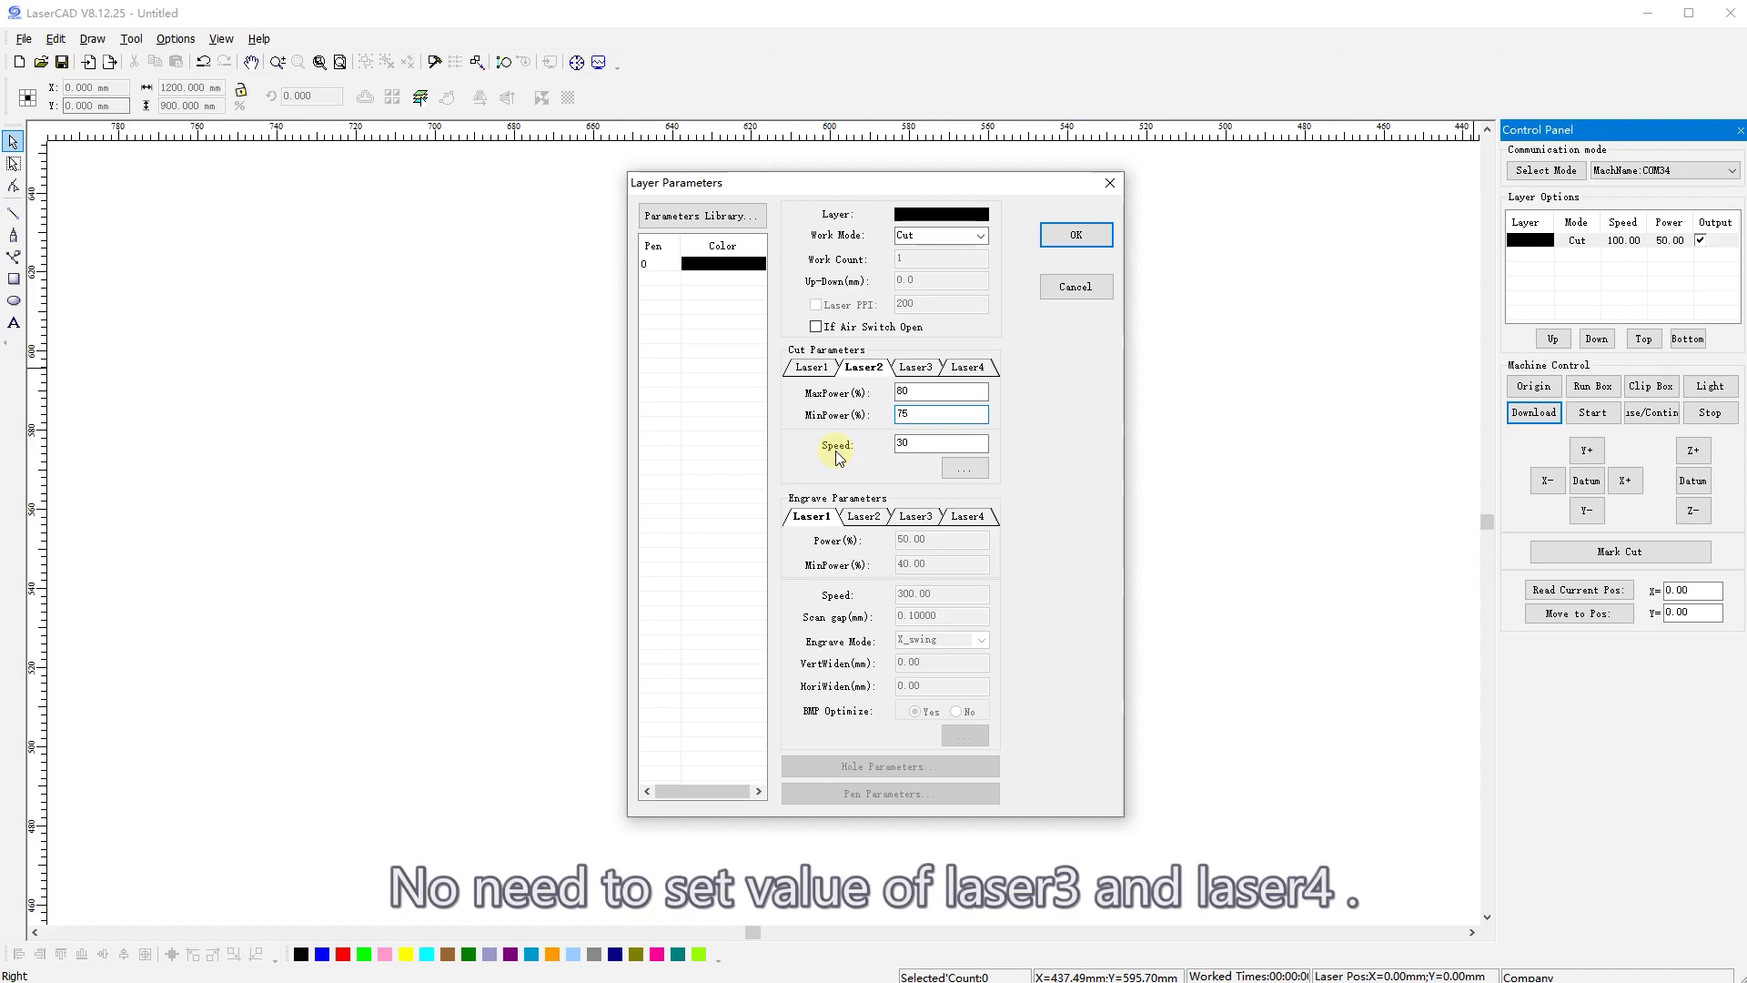
left_click(924, 372)
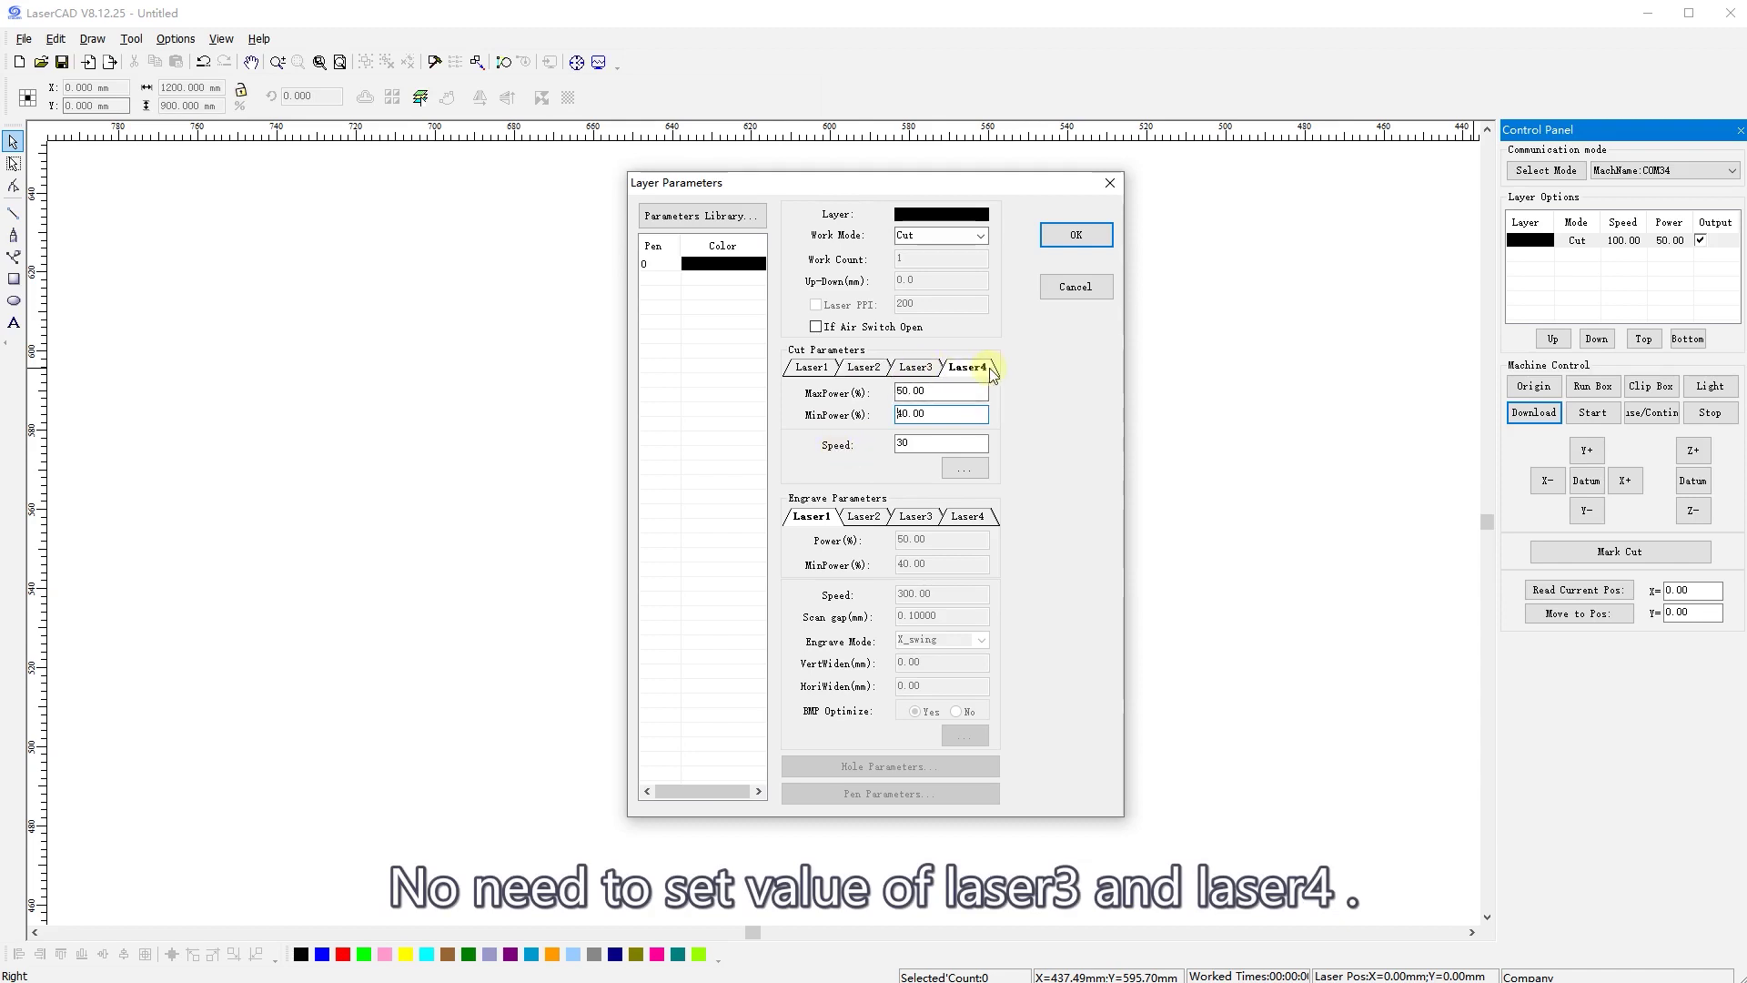
left_click(819, 373)
left_click(850, 372)
left_click(819, 373)
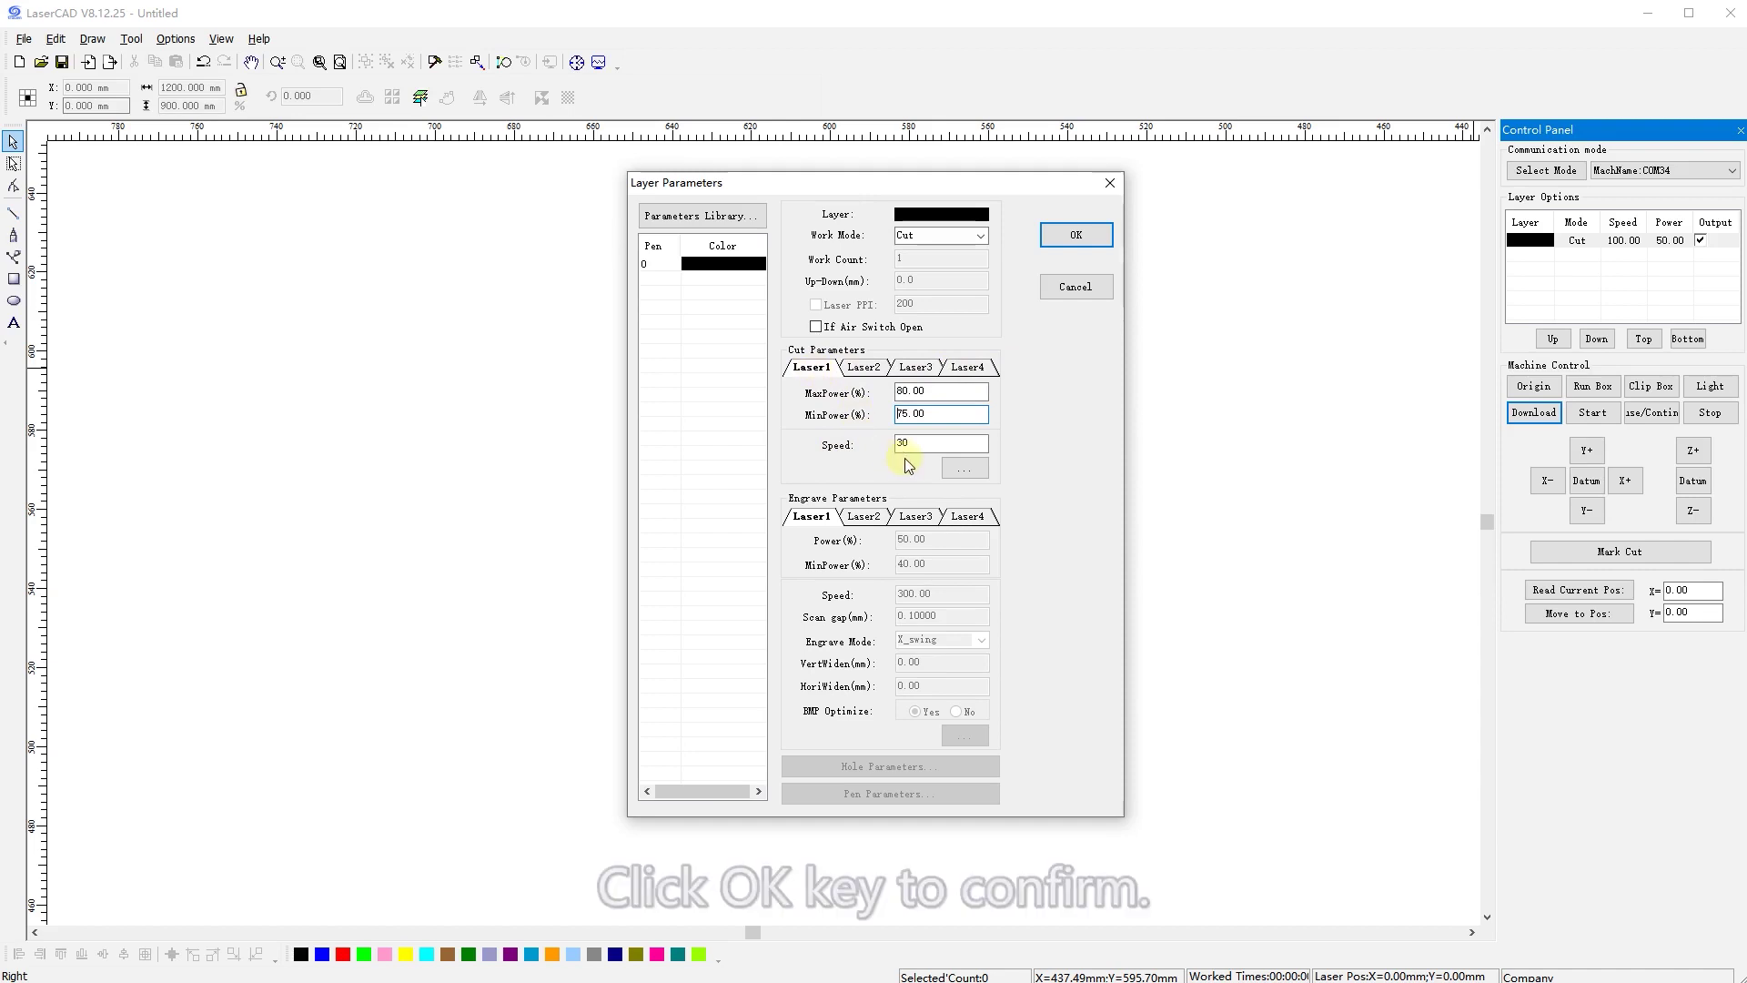
- Apply the layer parameters and prepare a download job named ABC with 10 work times
left_click(1075, 235)
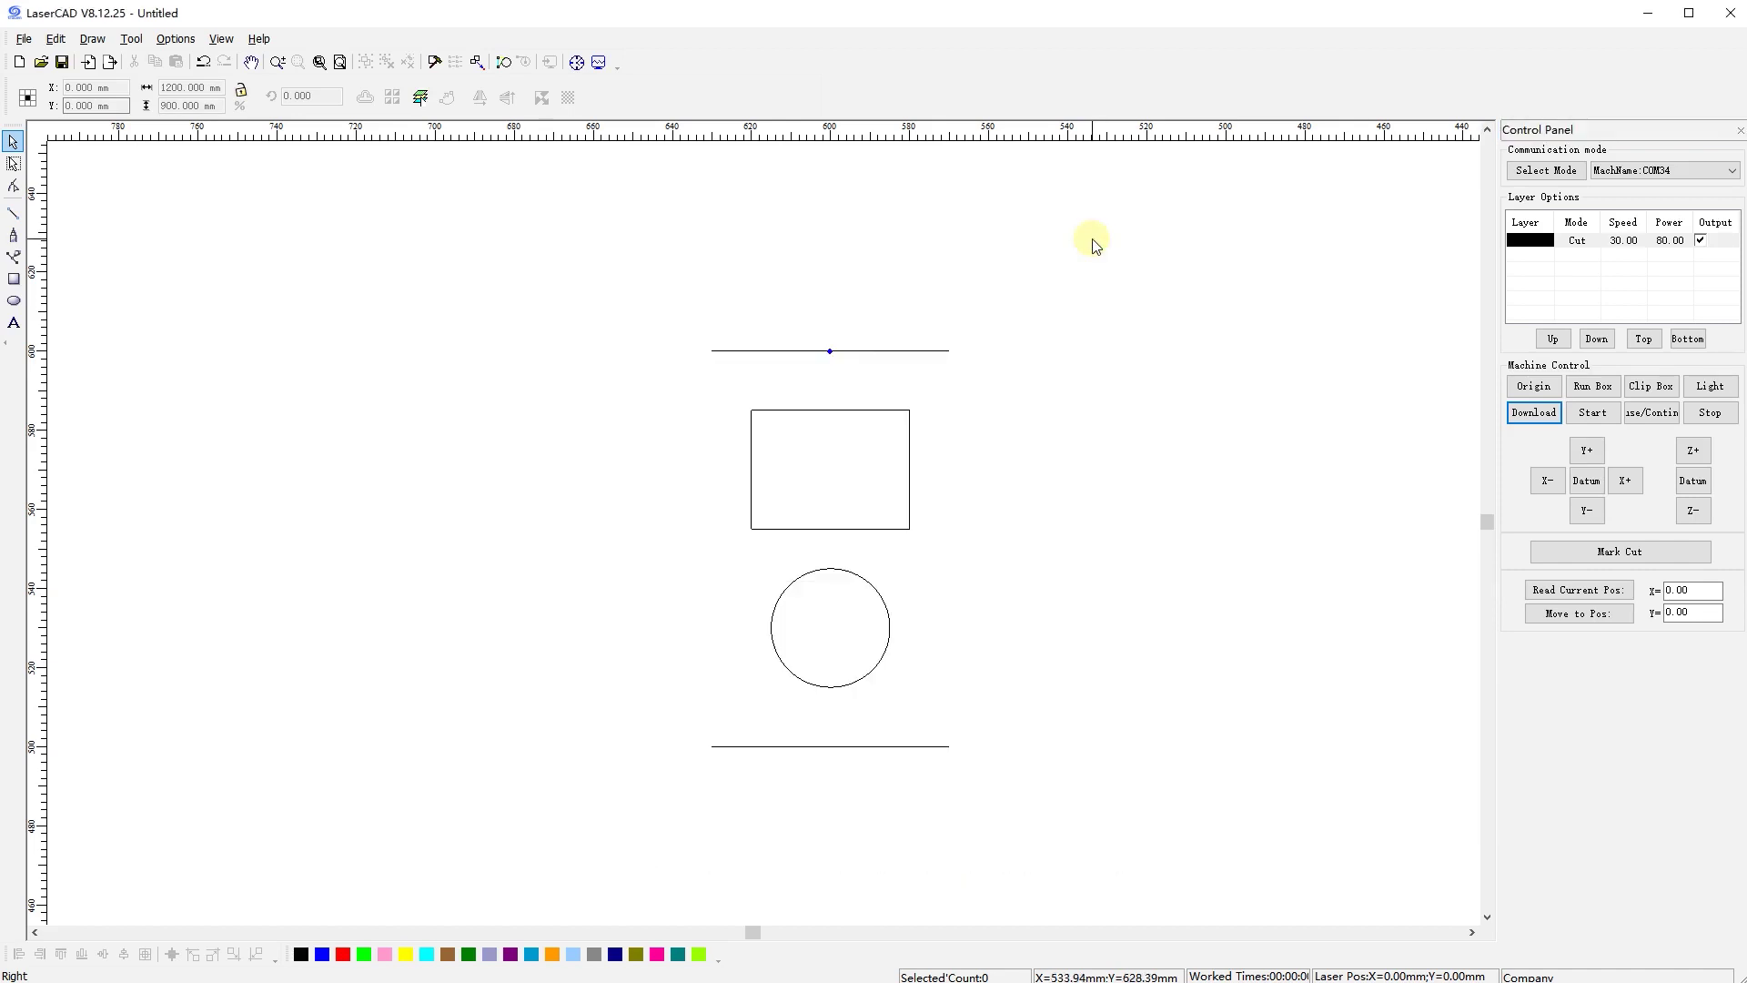
left_click(1534, 414)
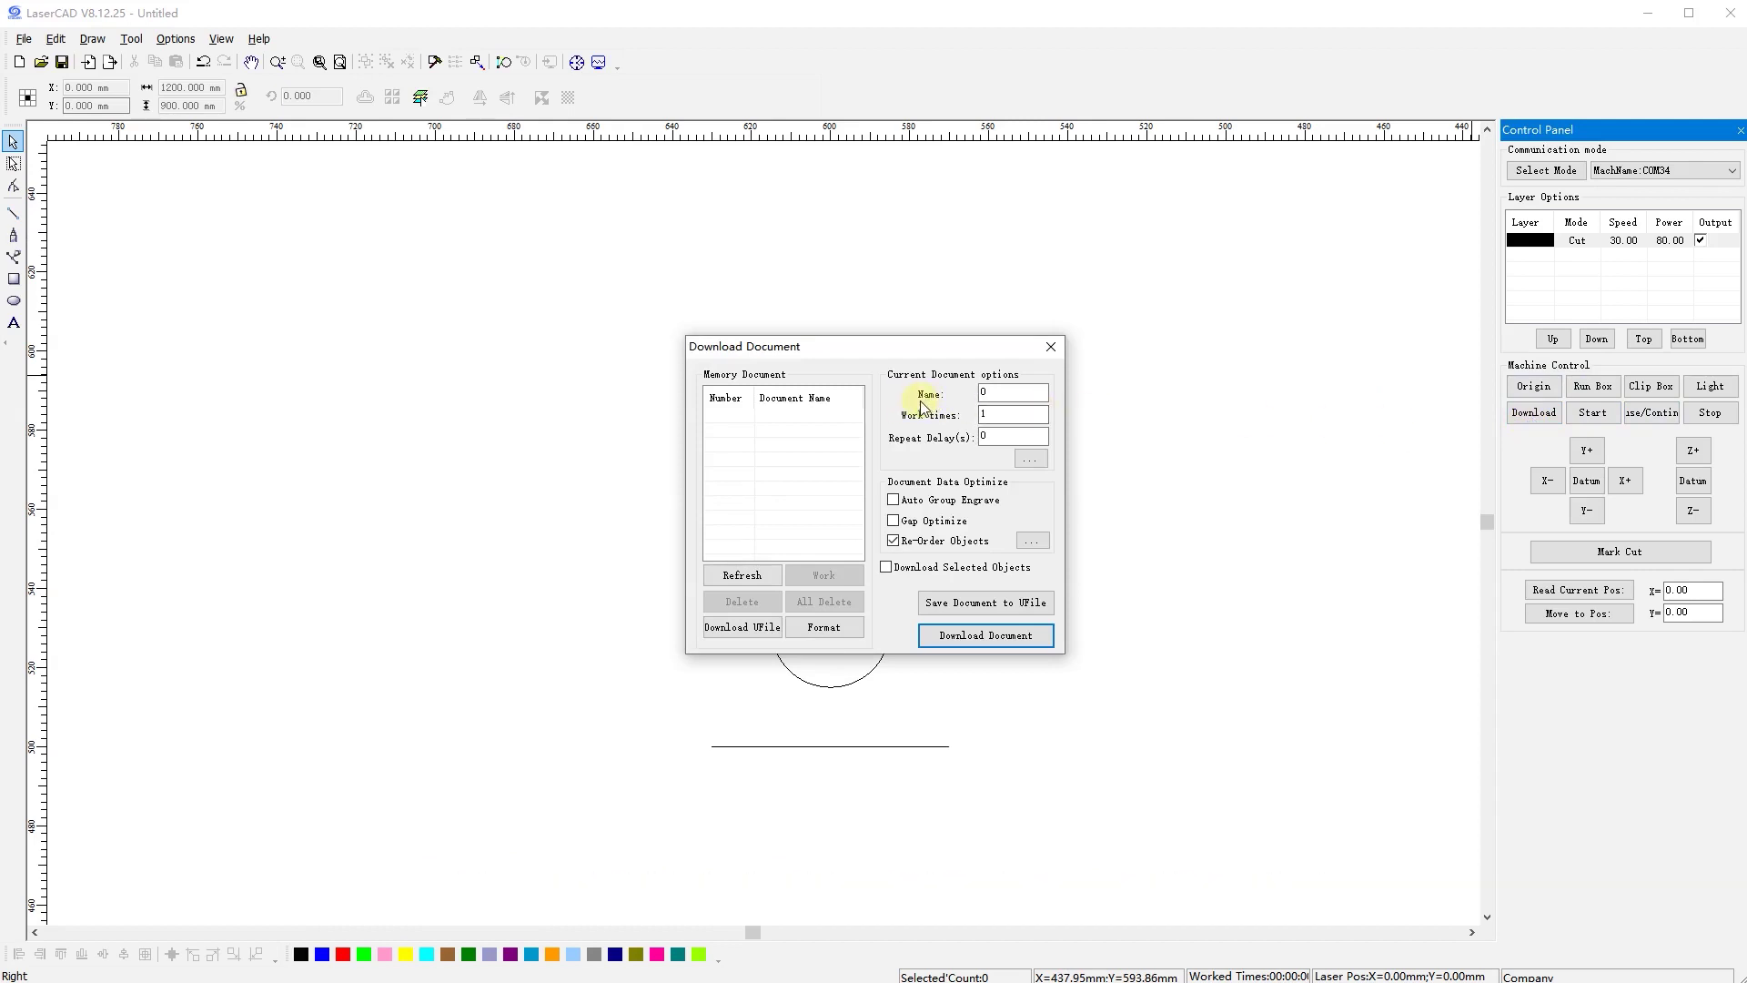
double_click(1001, 393)
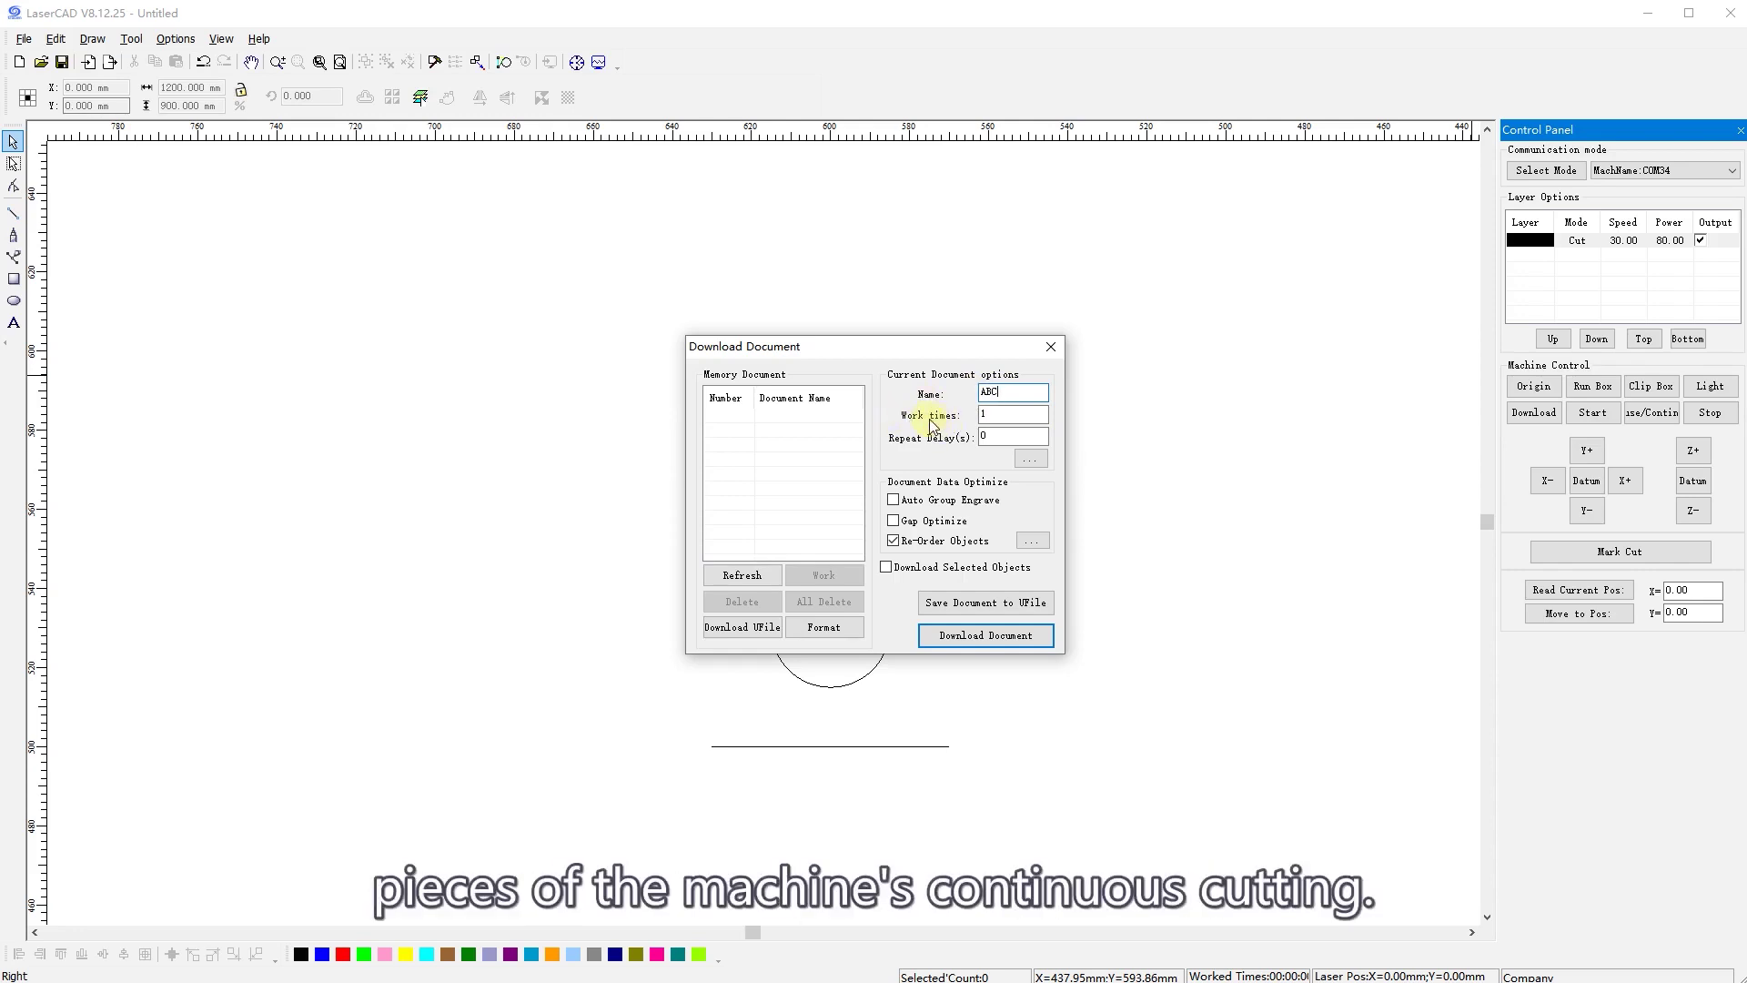
left_click(1028, 416)
type("0")
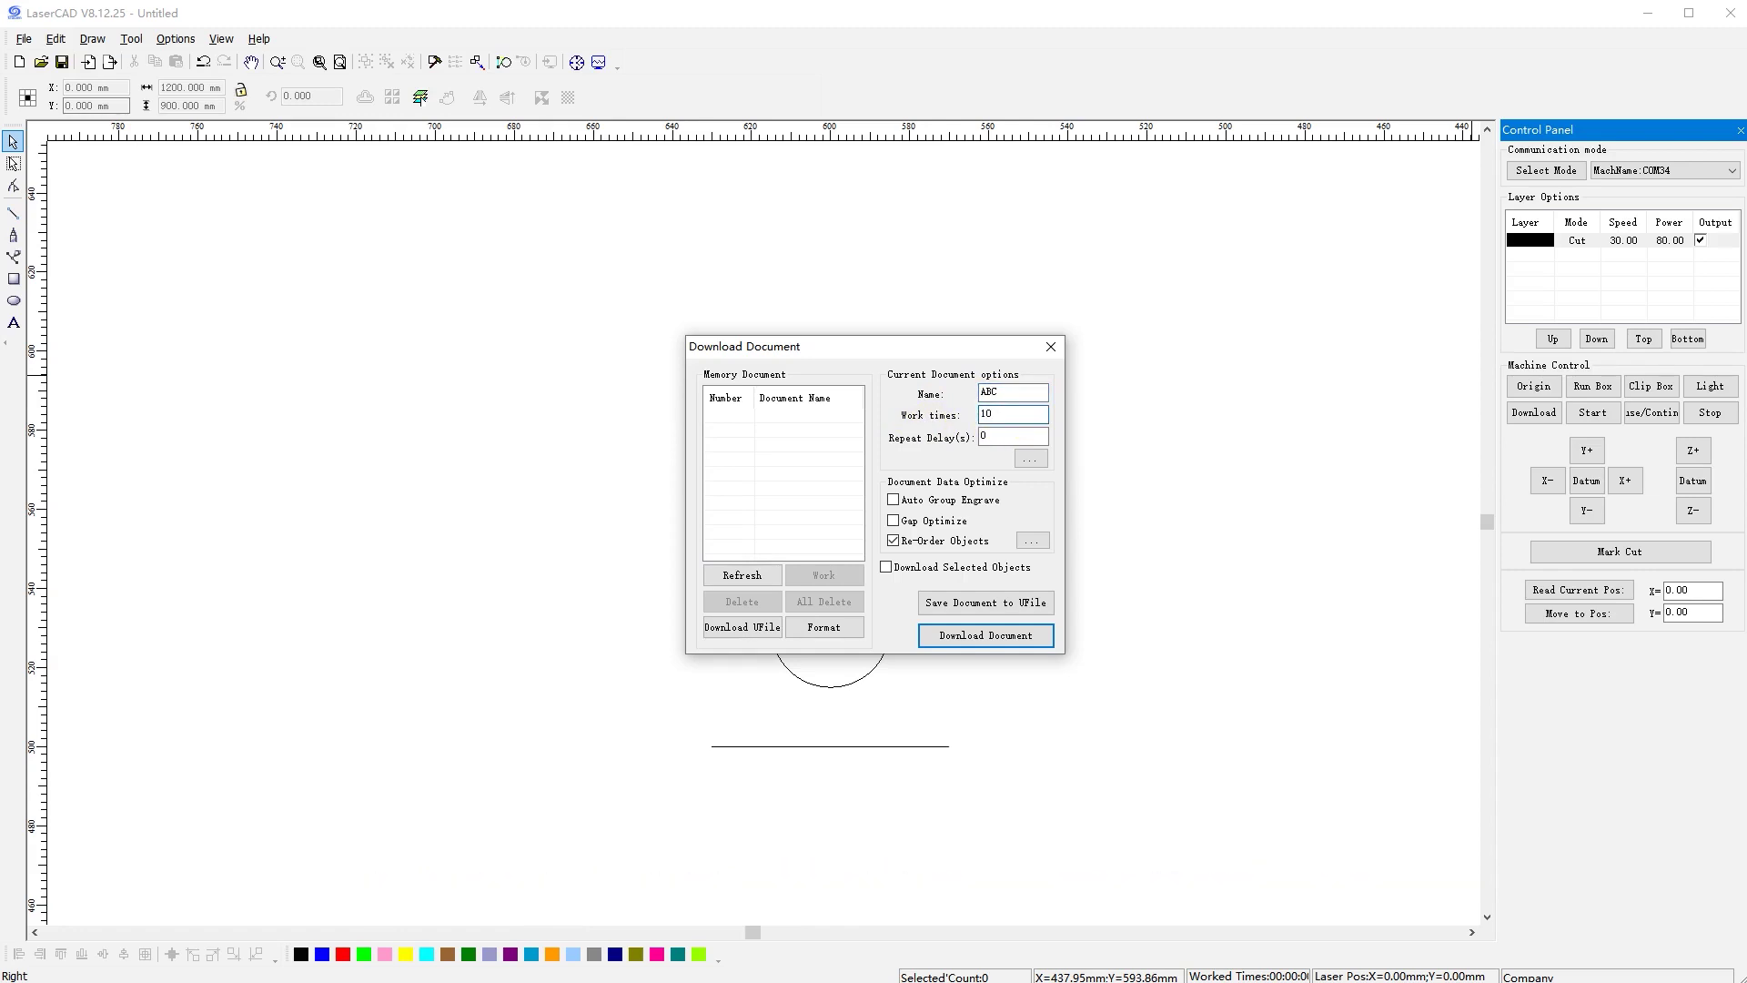
- Enable feeding in the advanced document options with a 10 mm extra feed length
left_click(1030, 461)
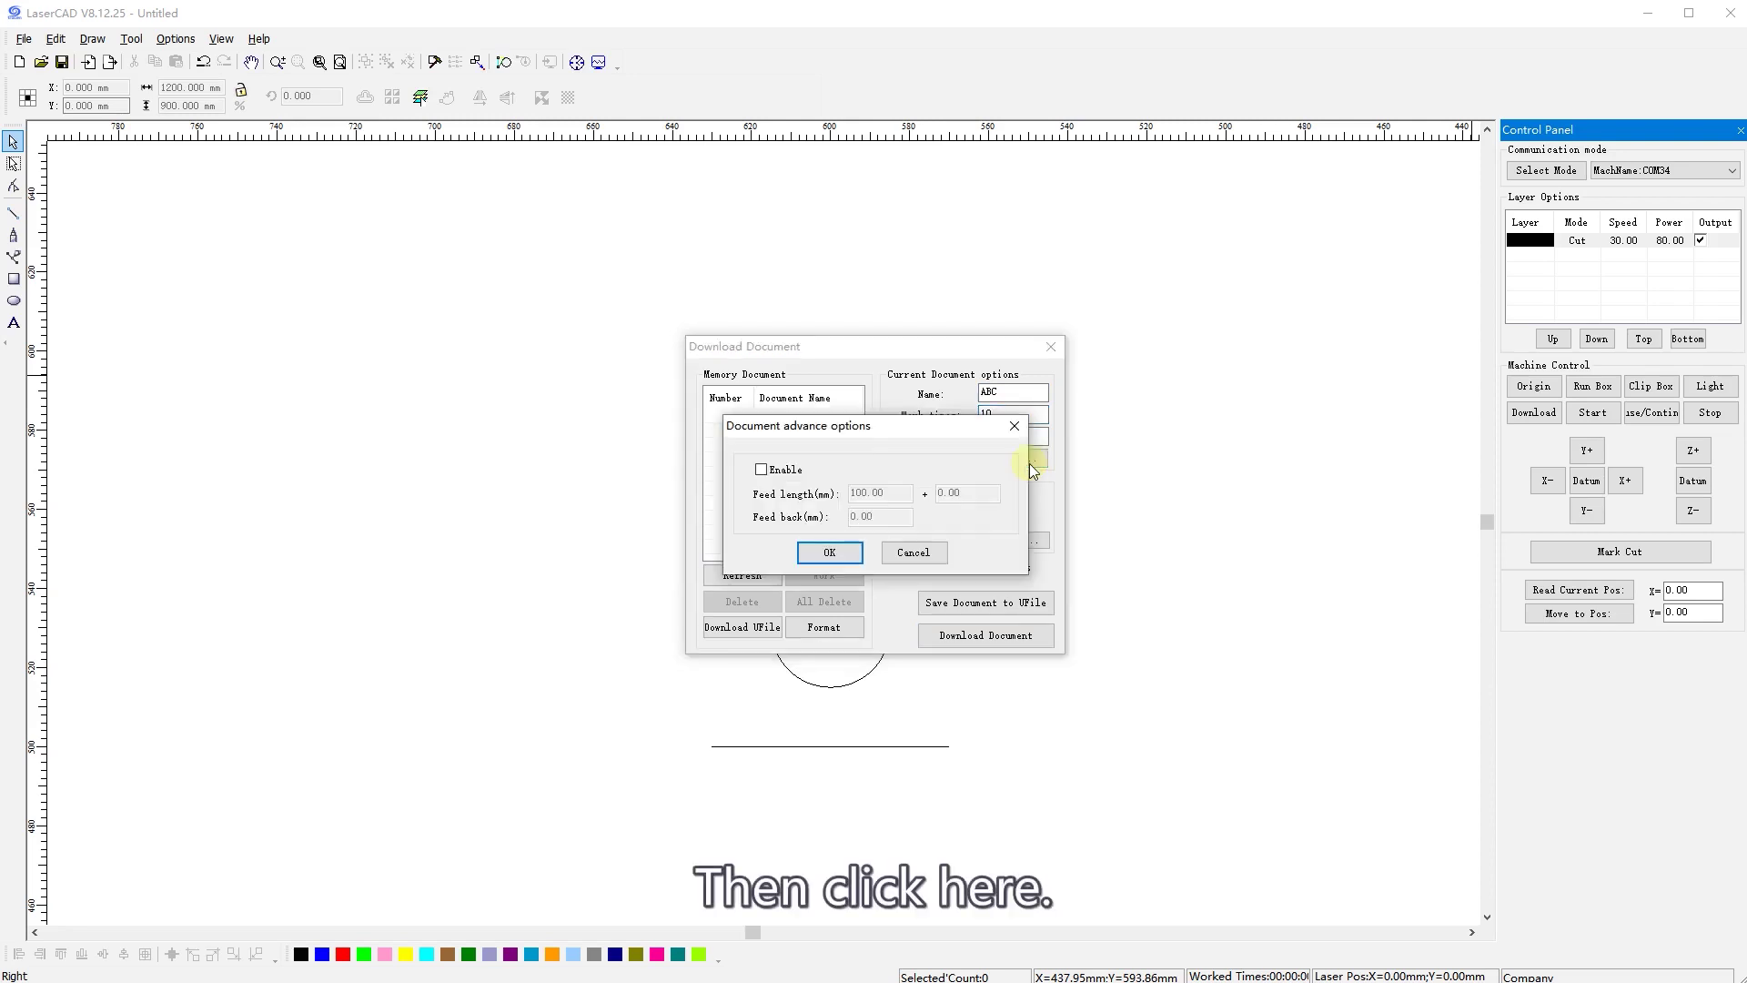
left_click(762, 470)
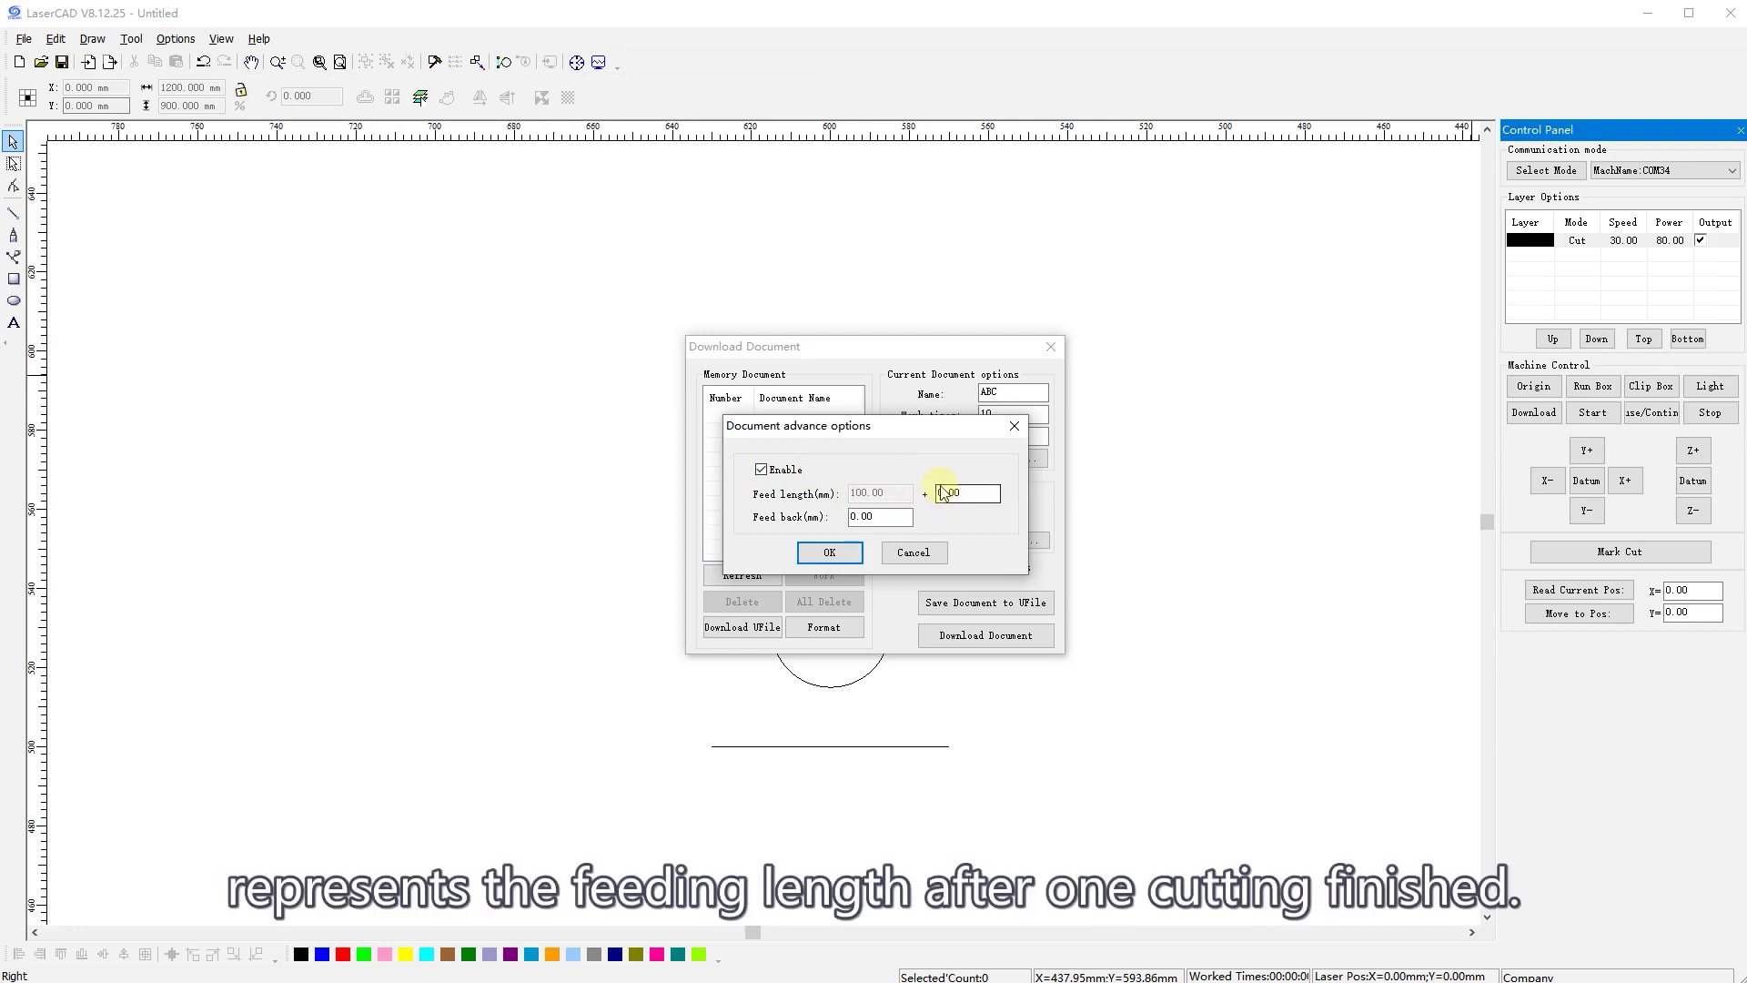
double_click(984, 494)
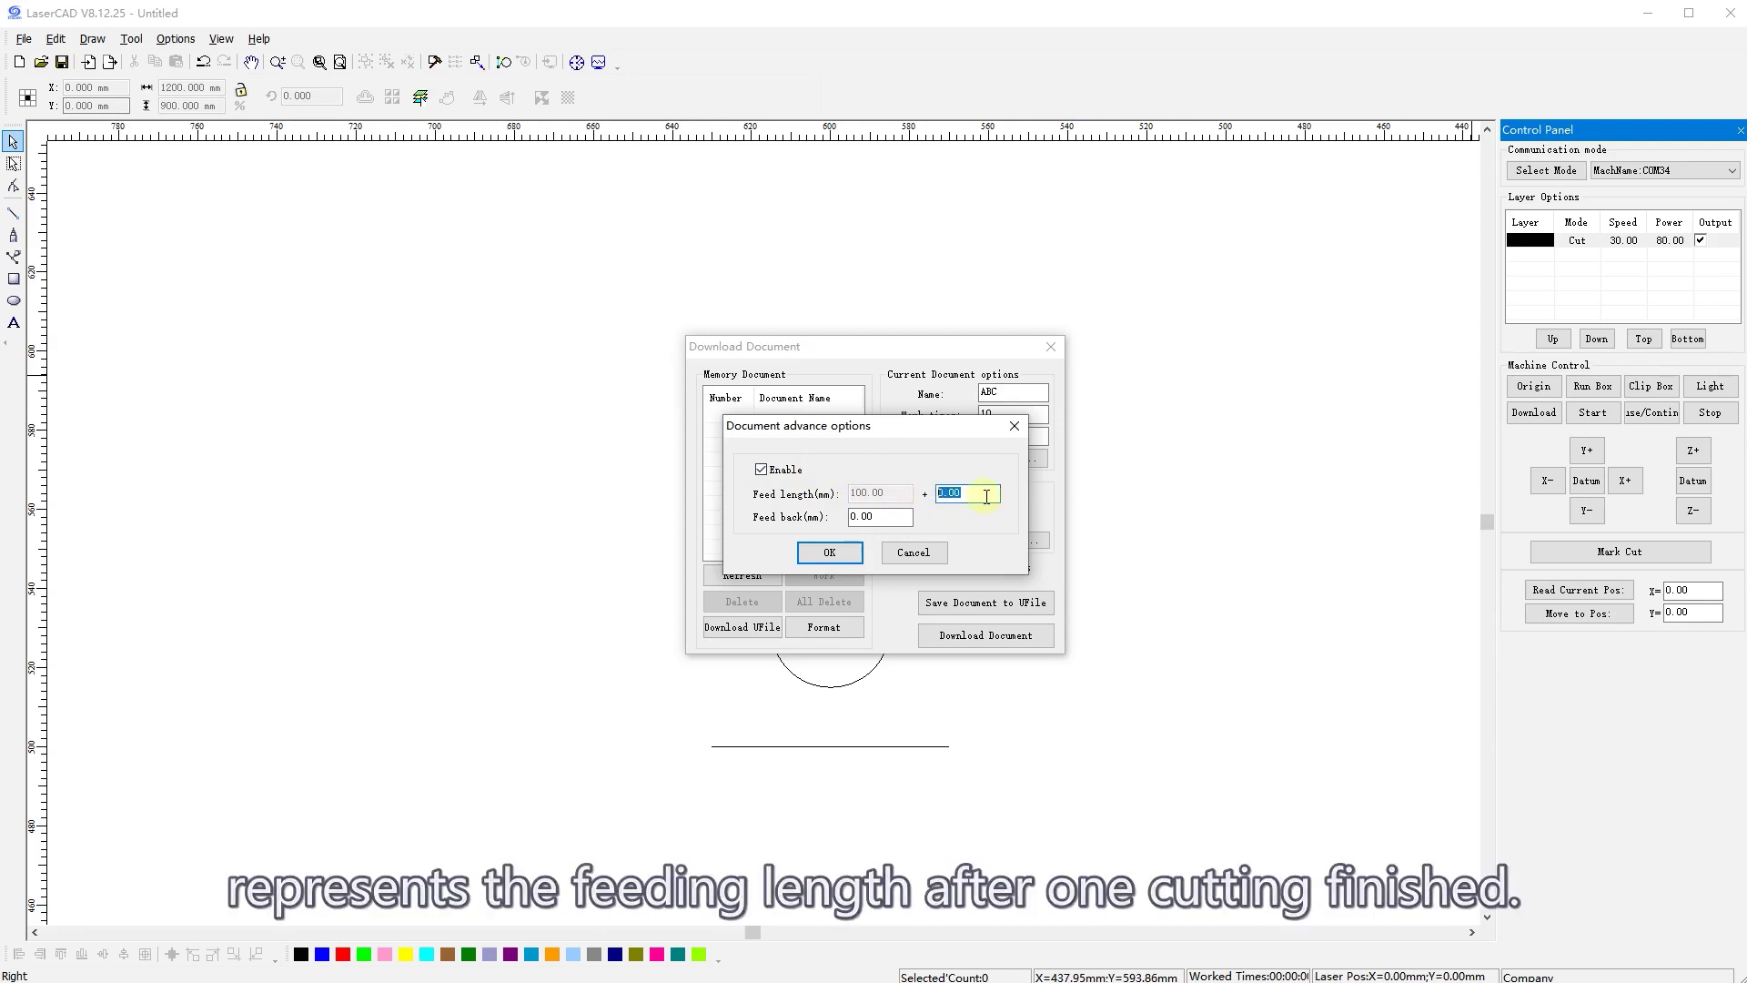
type("10")
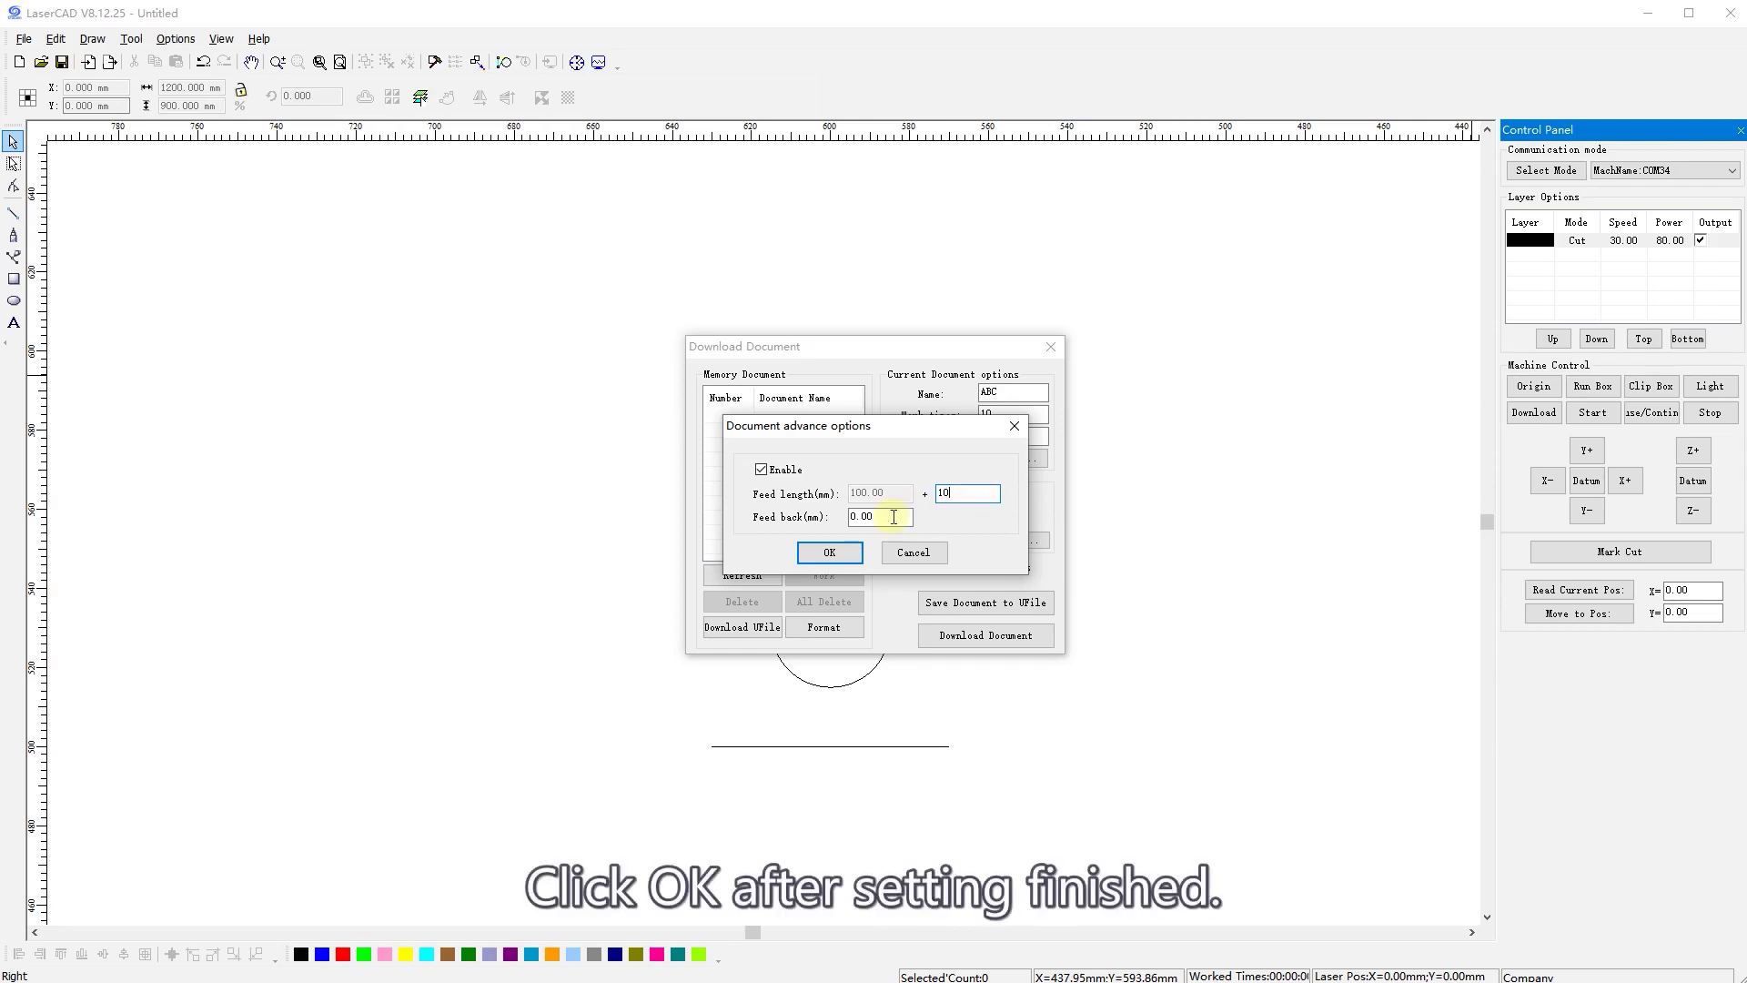
left_click(826, 555)
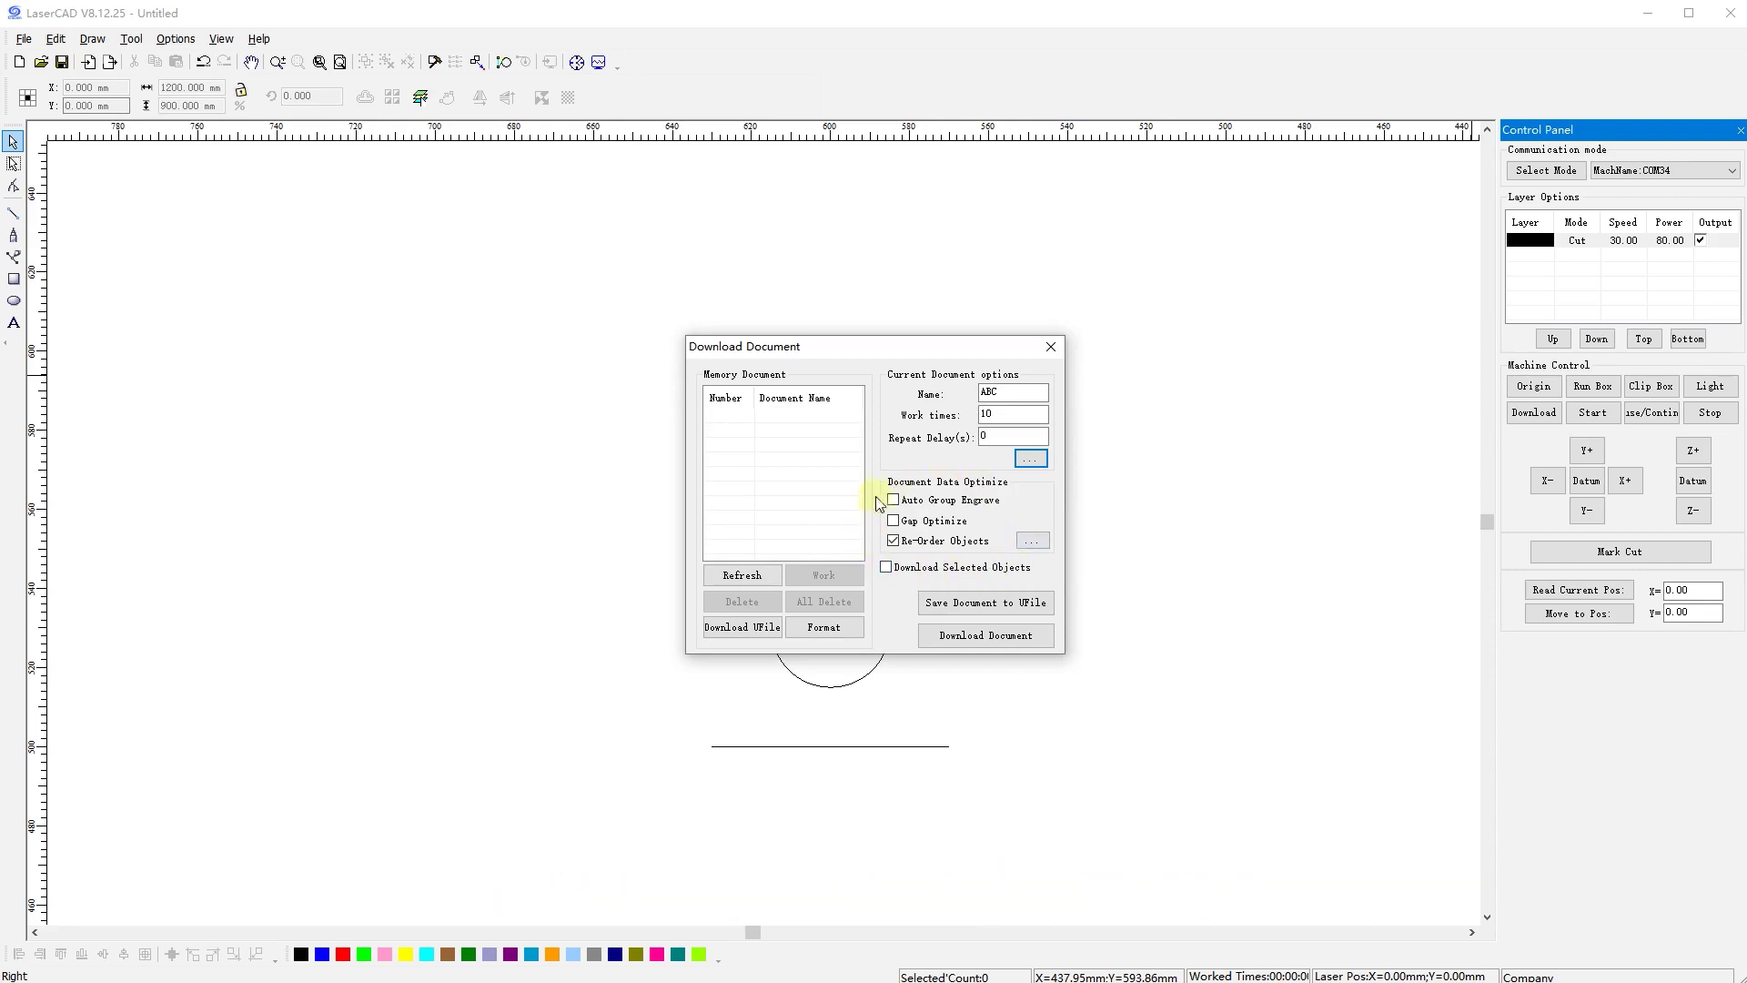
- Untick Re-Order Objects and begin saving the ABC job to a UD5 file
left_click(893, 542)
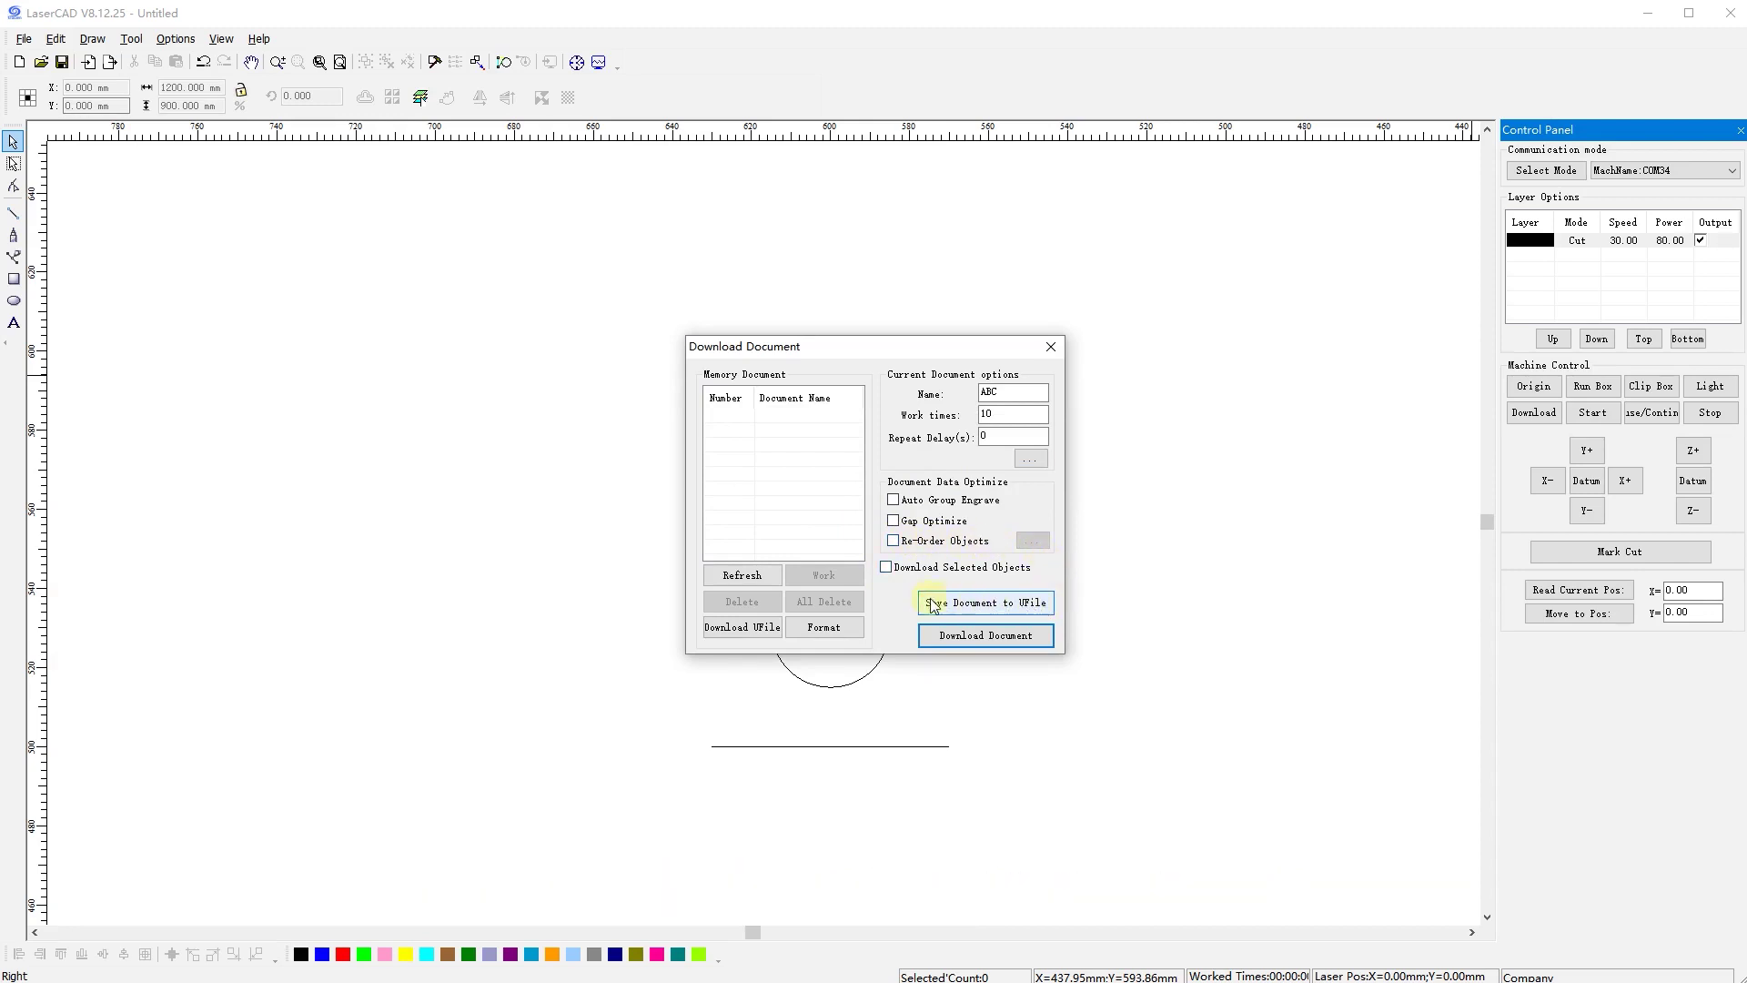
left_click(986, 605)
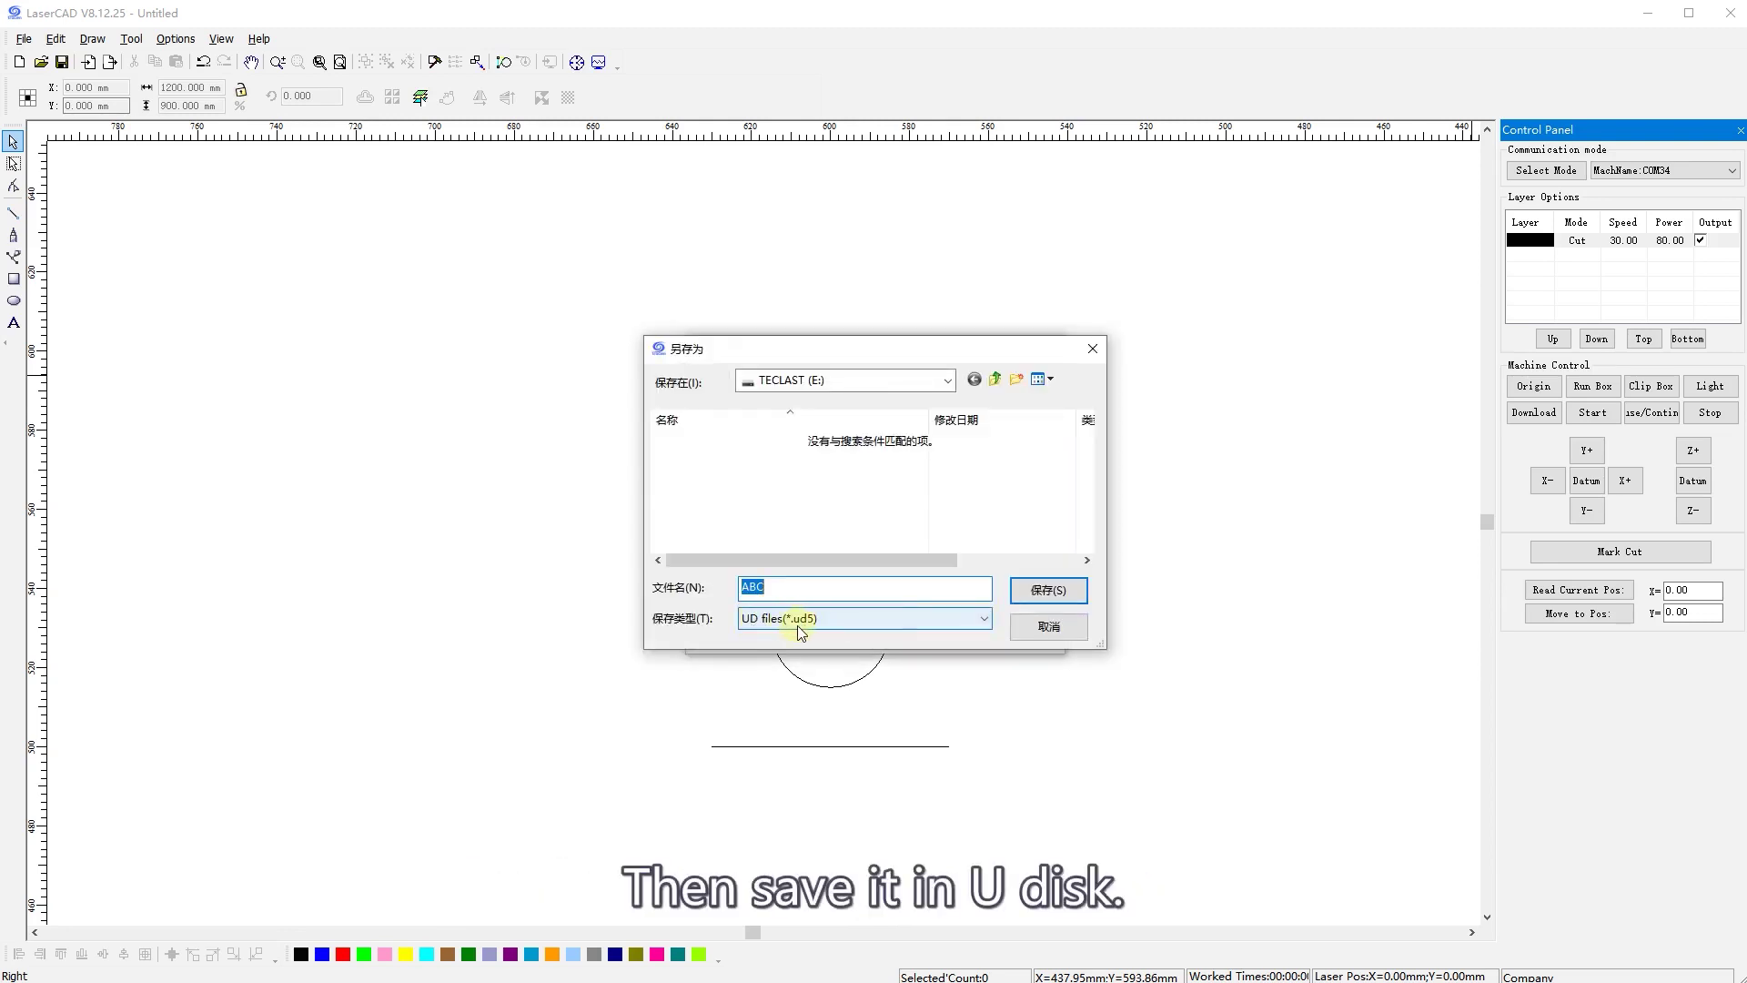
- Choose TECLAST (E:) as the save location and save the ABC UD5 file there
left_click(948, 382)
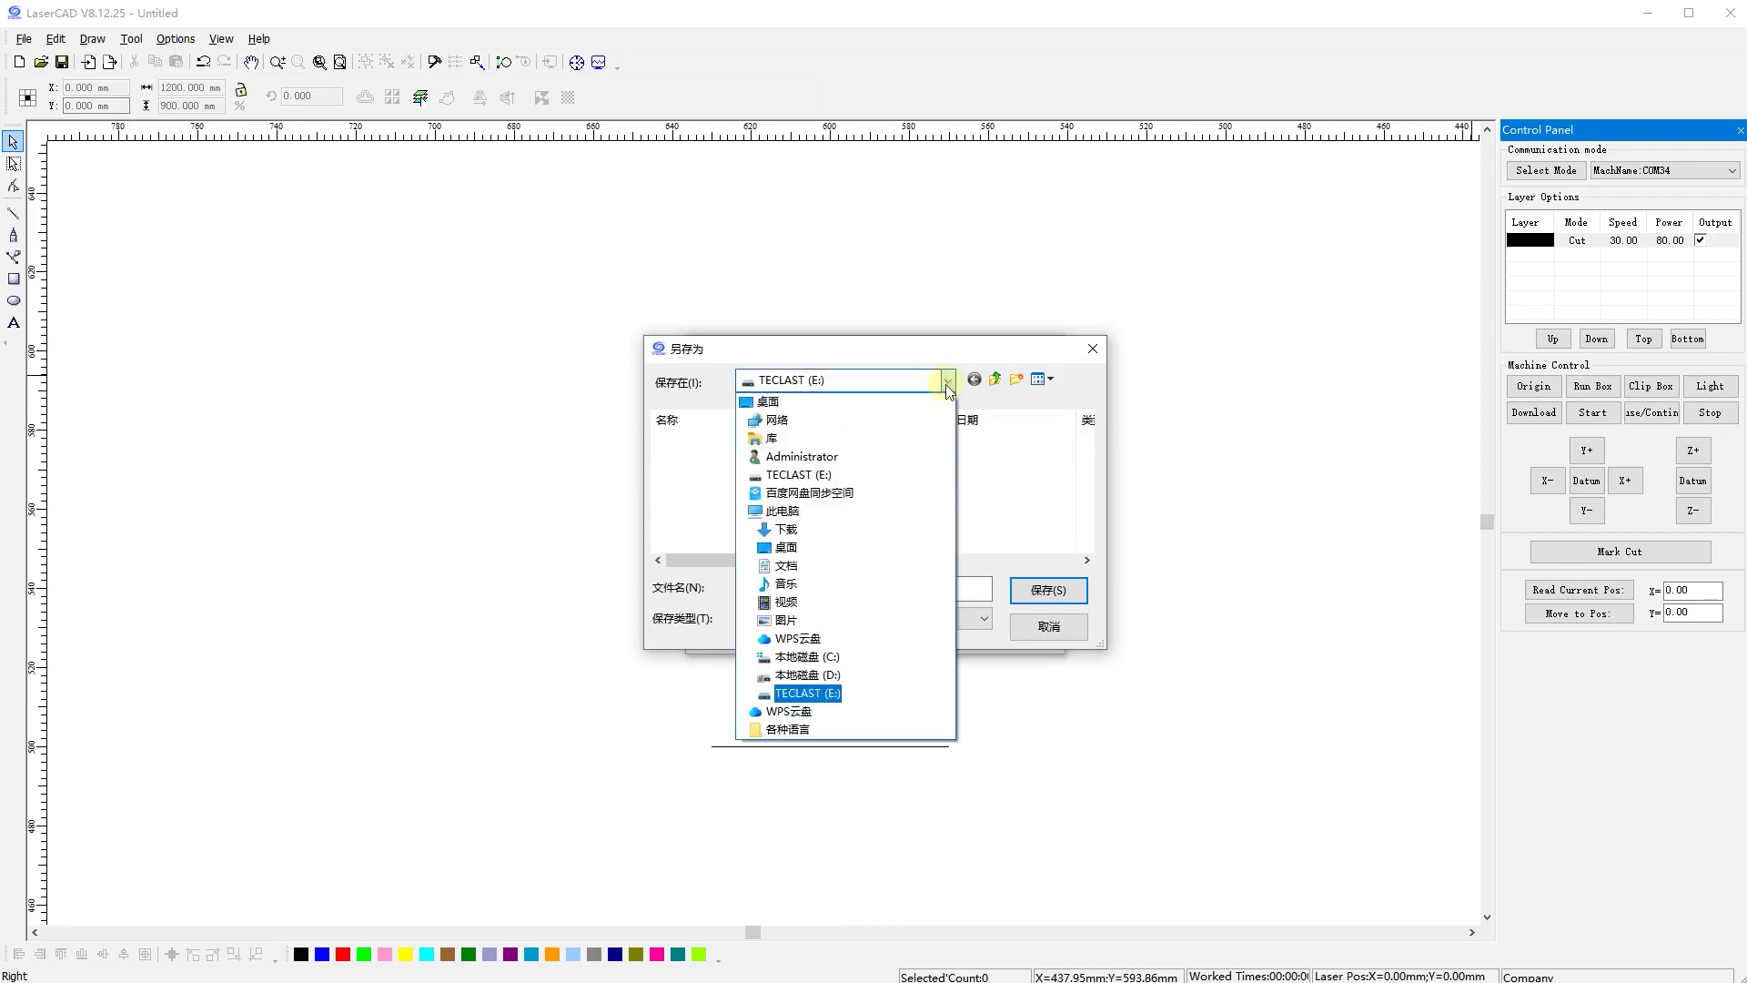
left_click(817, 693)
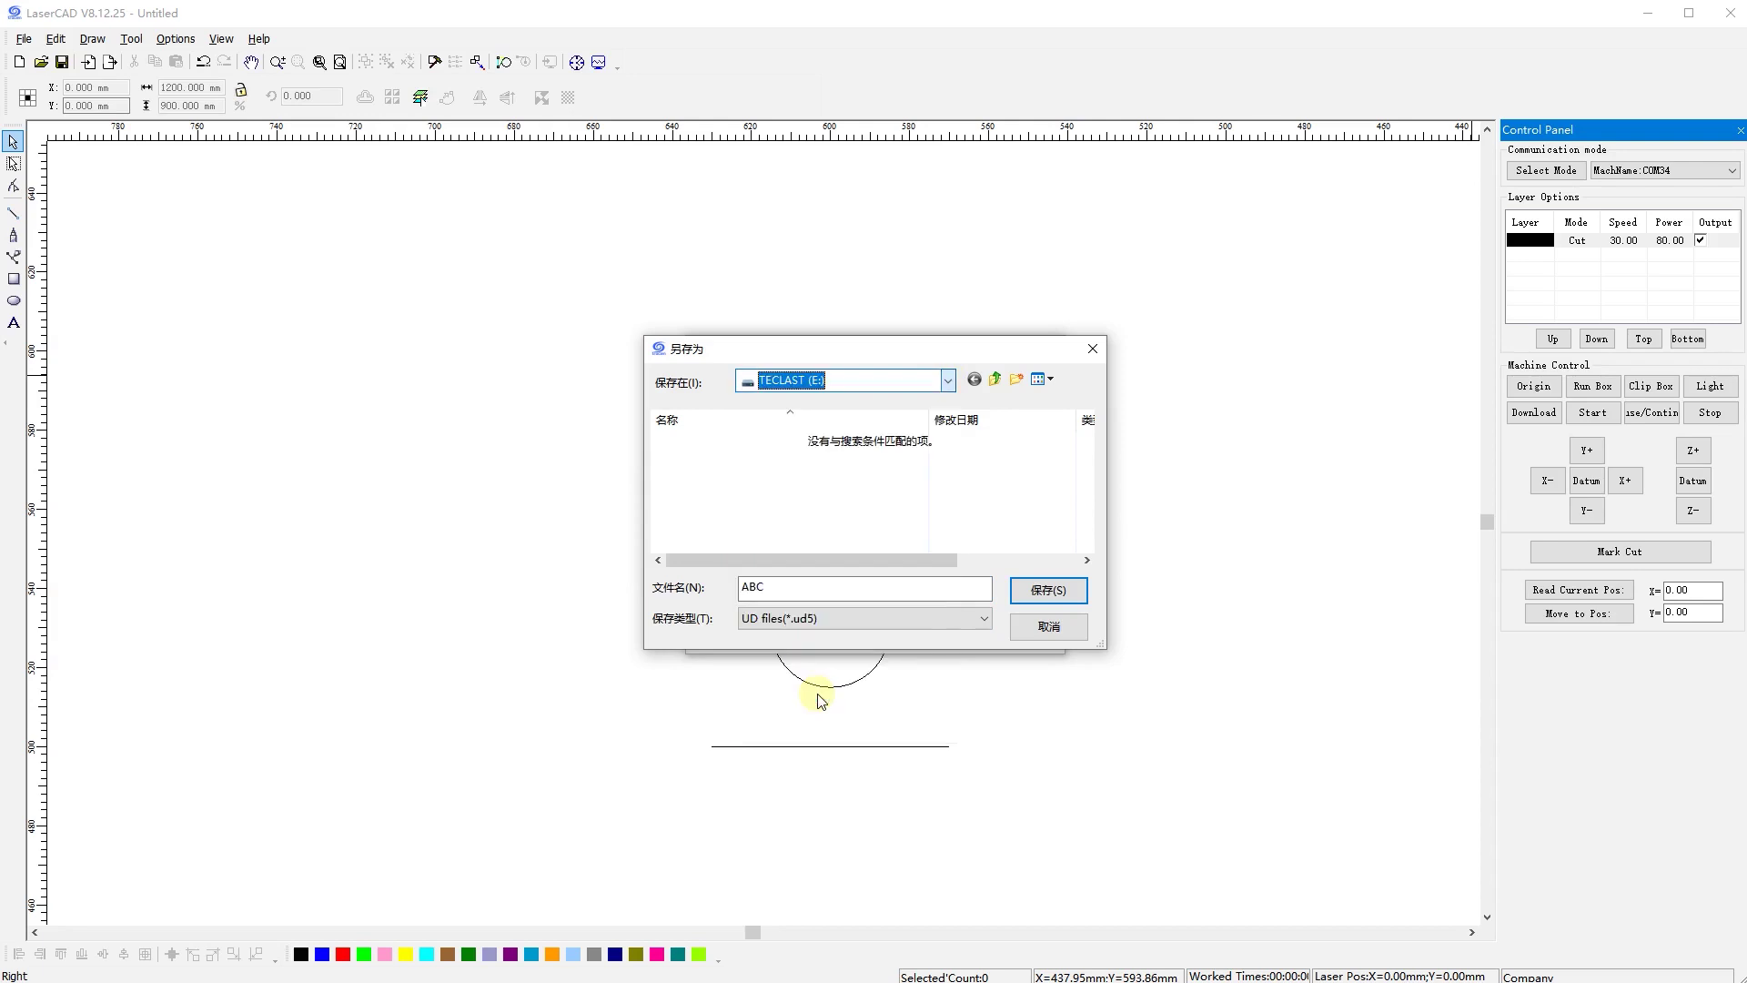
left_click(1048, 591)
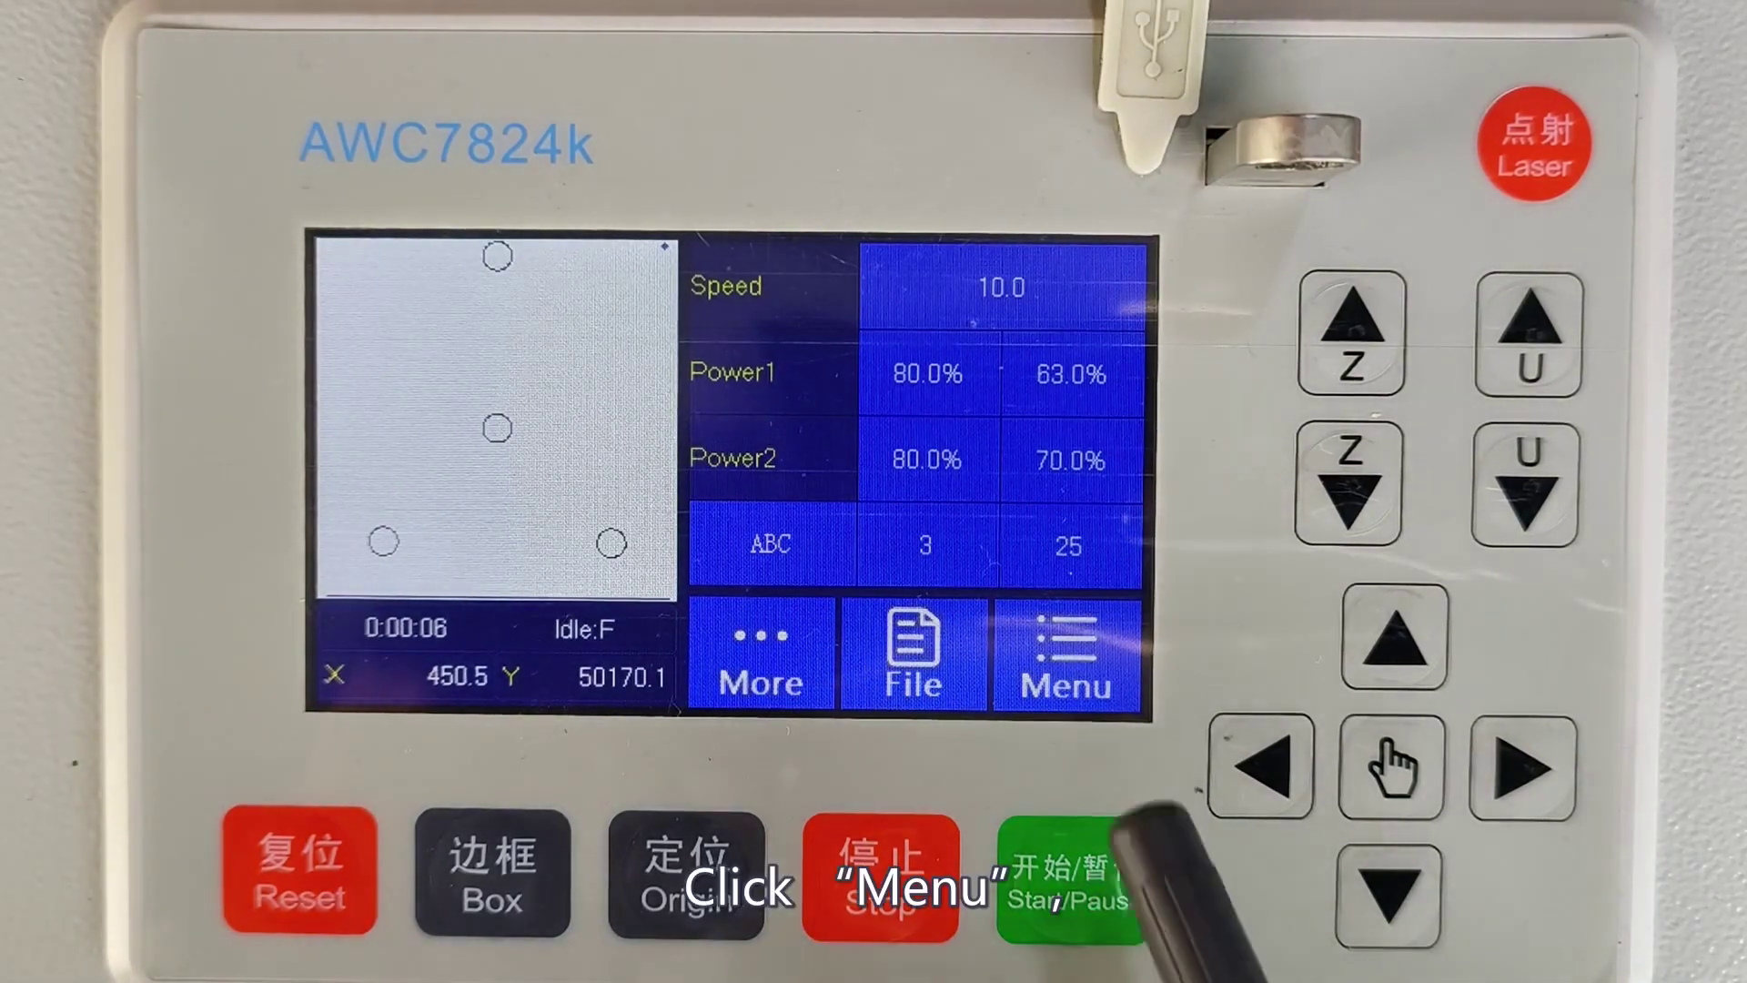
- Go to Menu, UDisk Files, Work'Files to list ABC.UD5, 891.UD5 and 333.UD5
left_click(1060, 647)
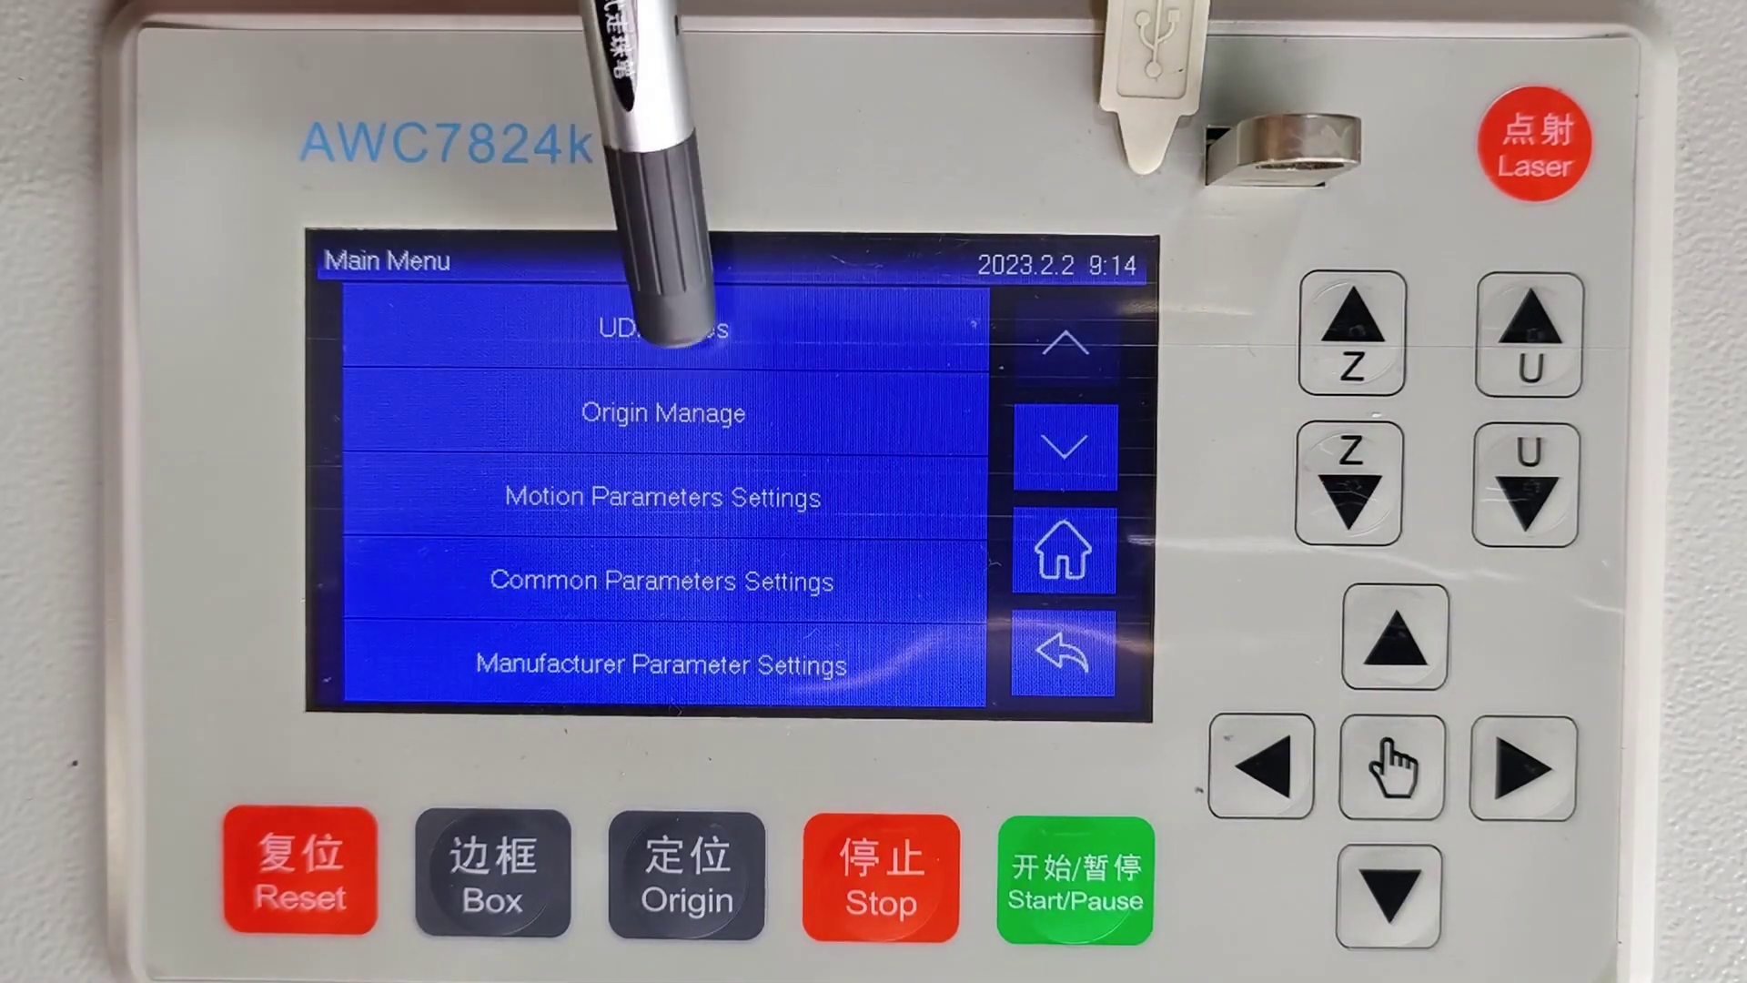
left_click(664, 336)
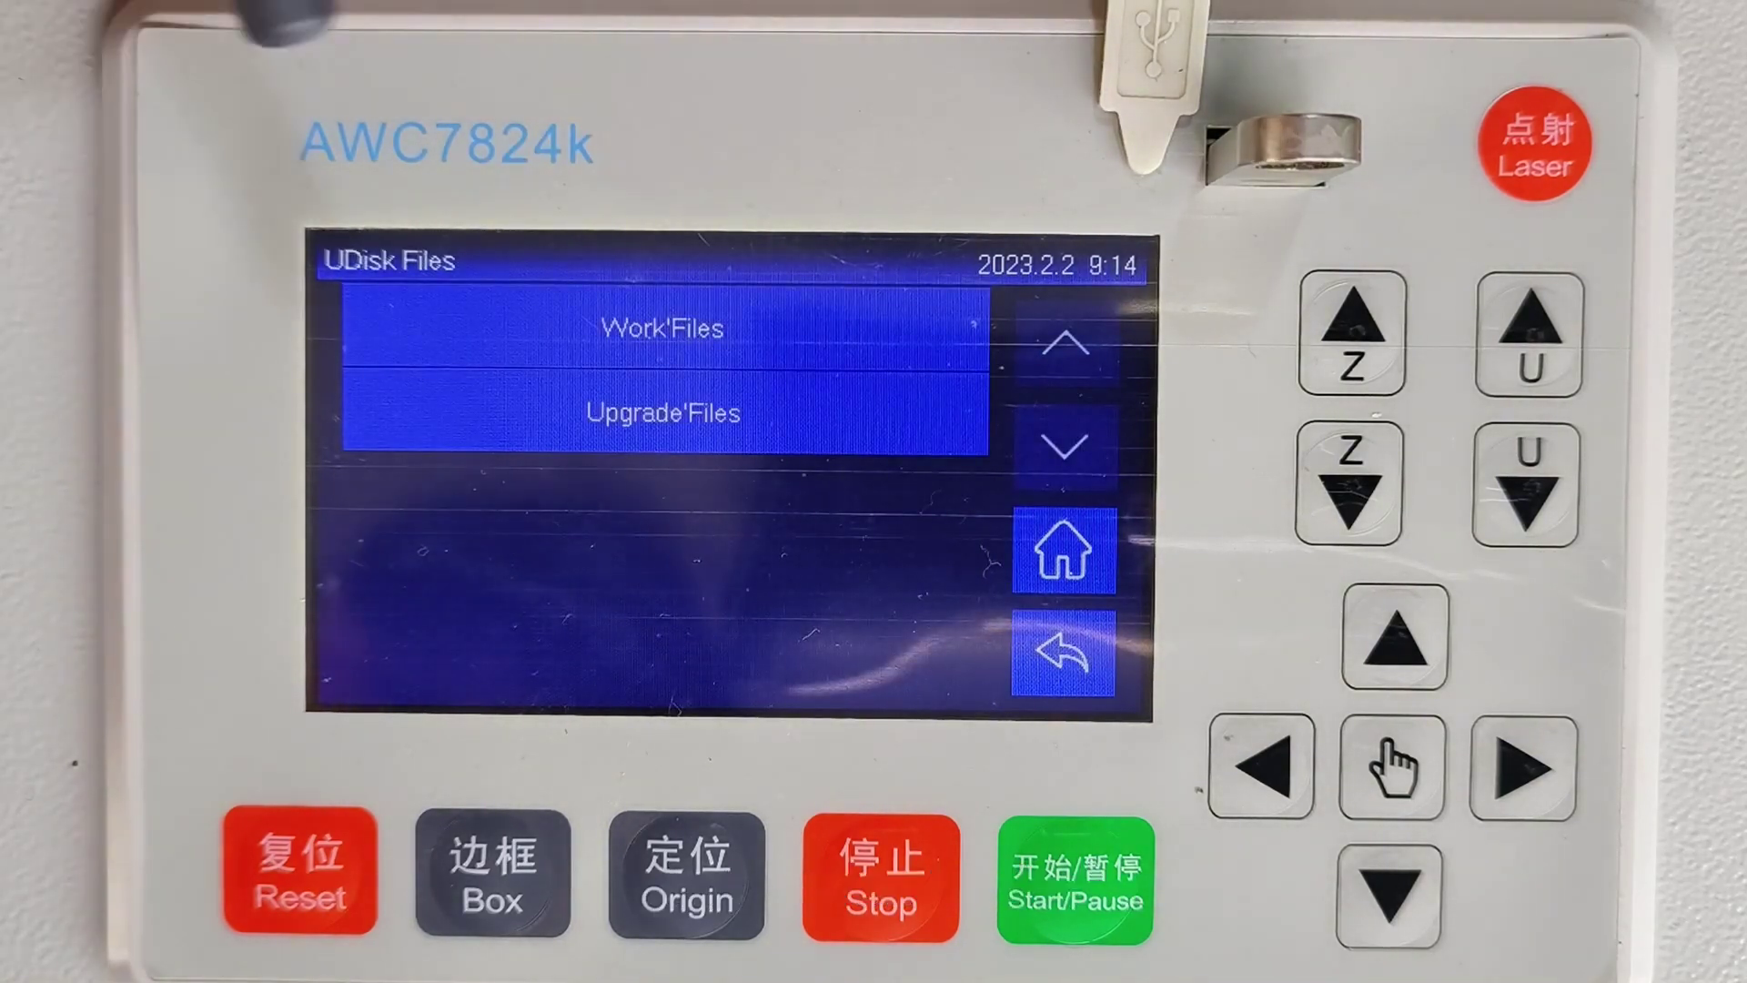
left_click(658, 323)
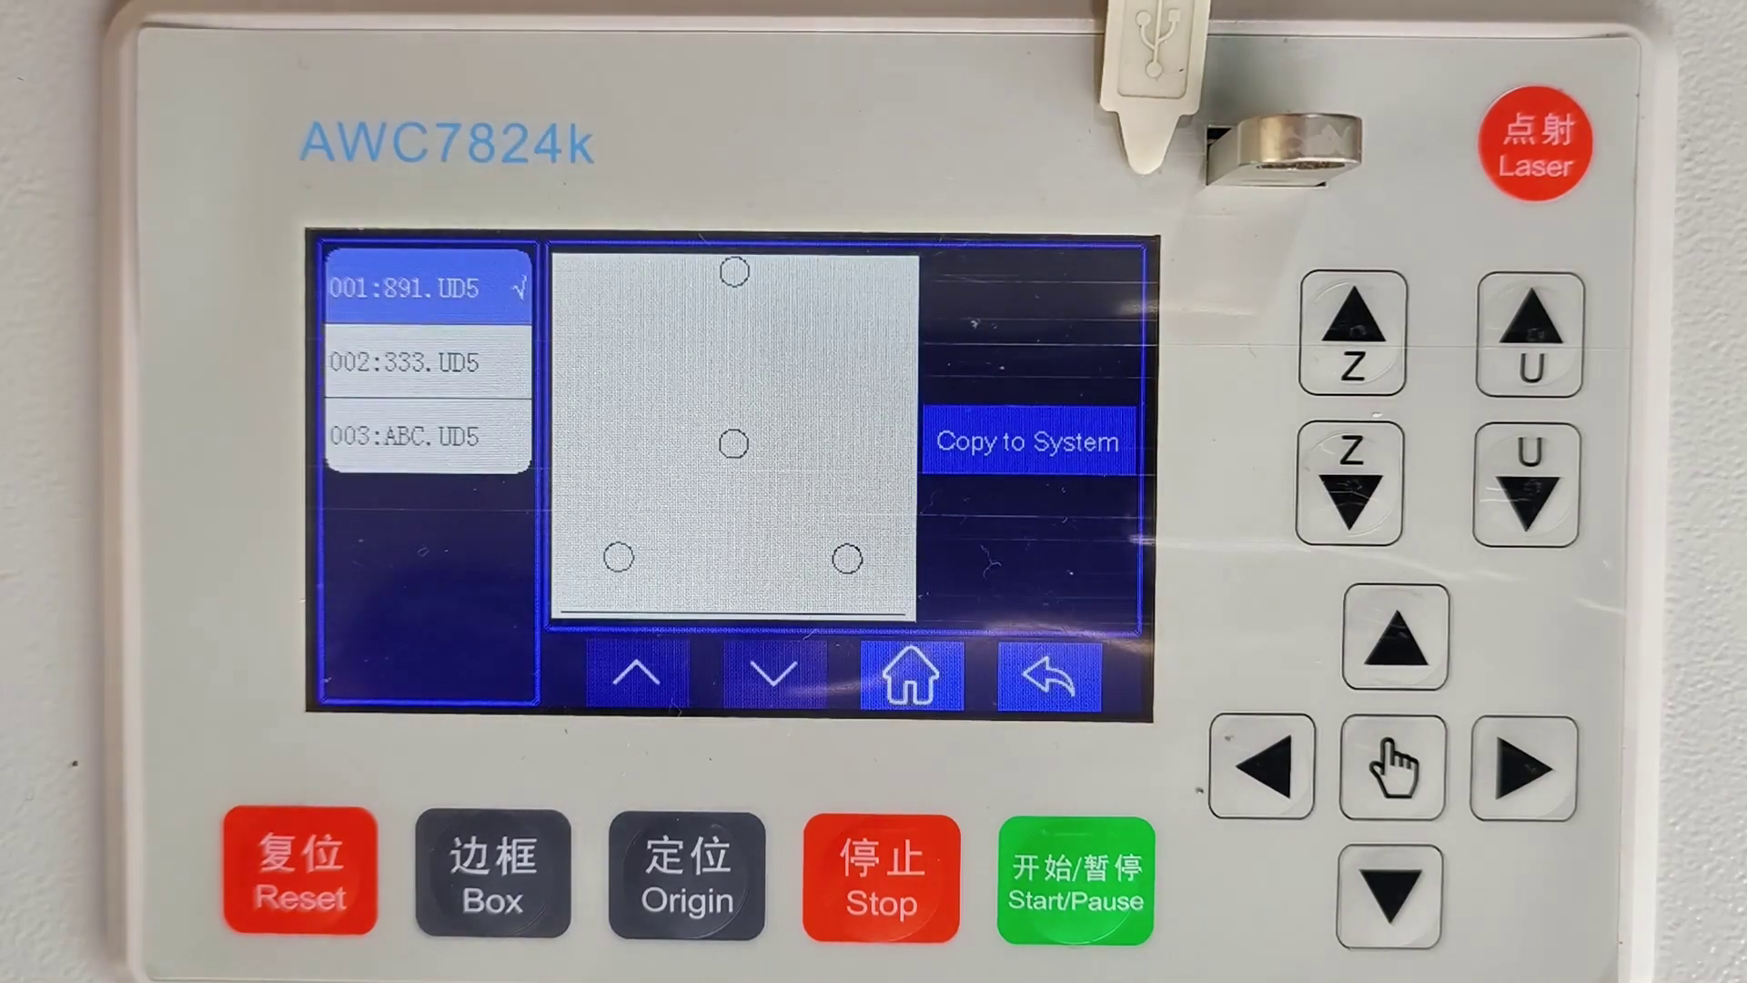
- Copy 003:ABC.UD5 from the USB drive into the controller's memory
left_click(354, 362)
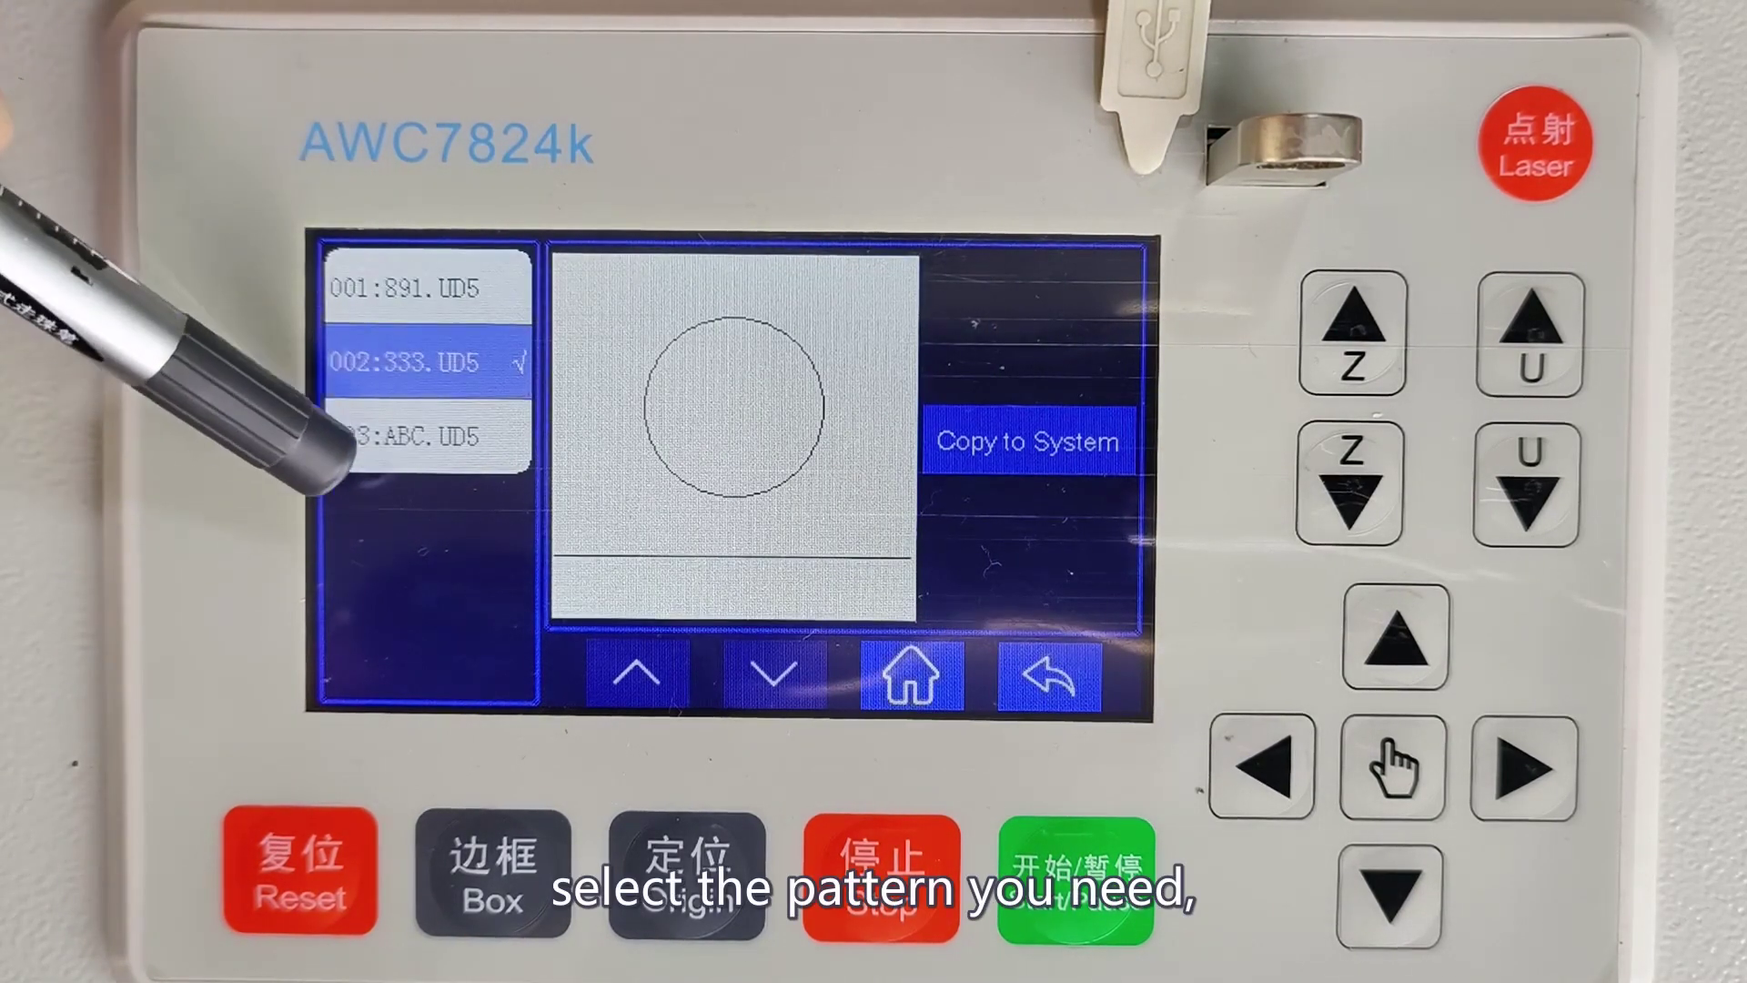
left_click(382, 435)
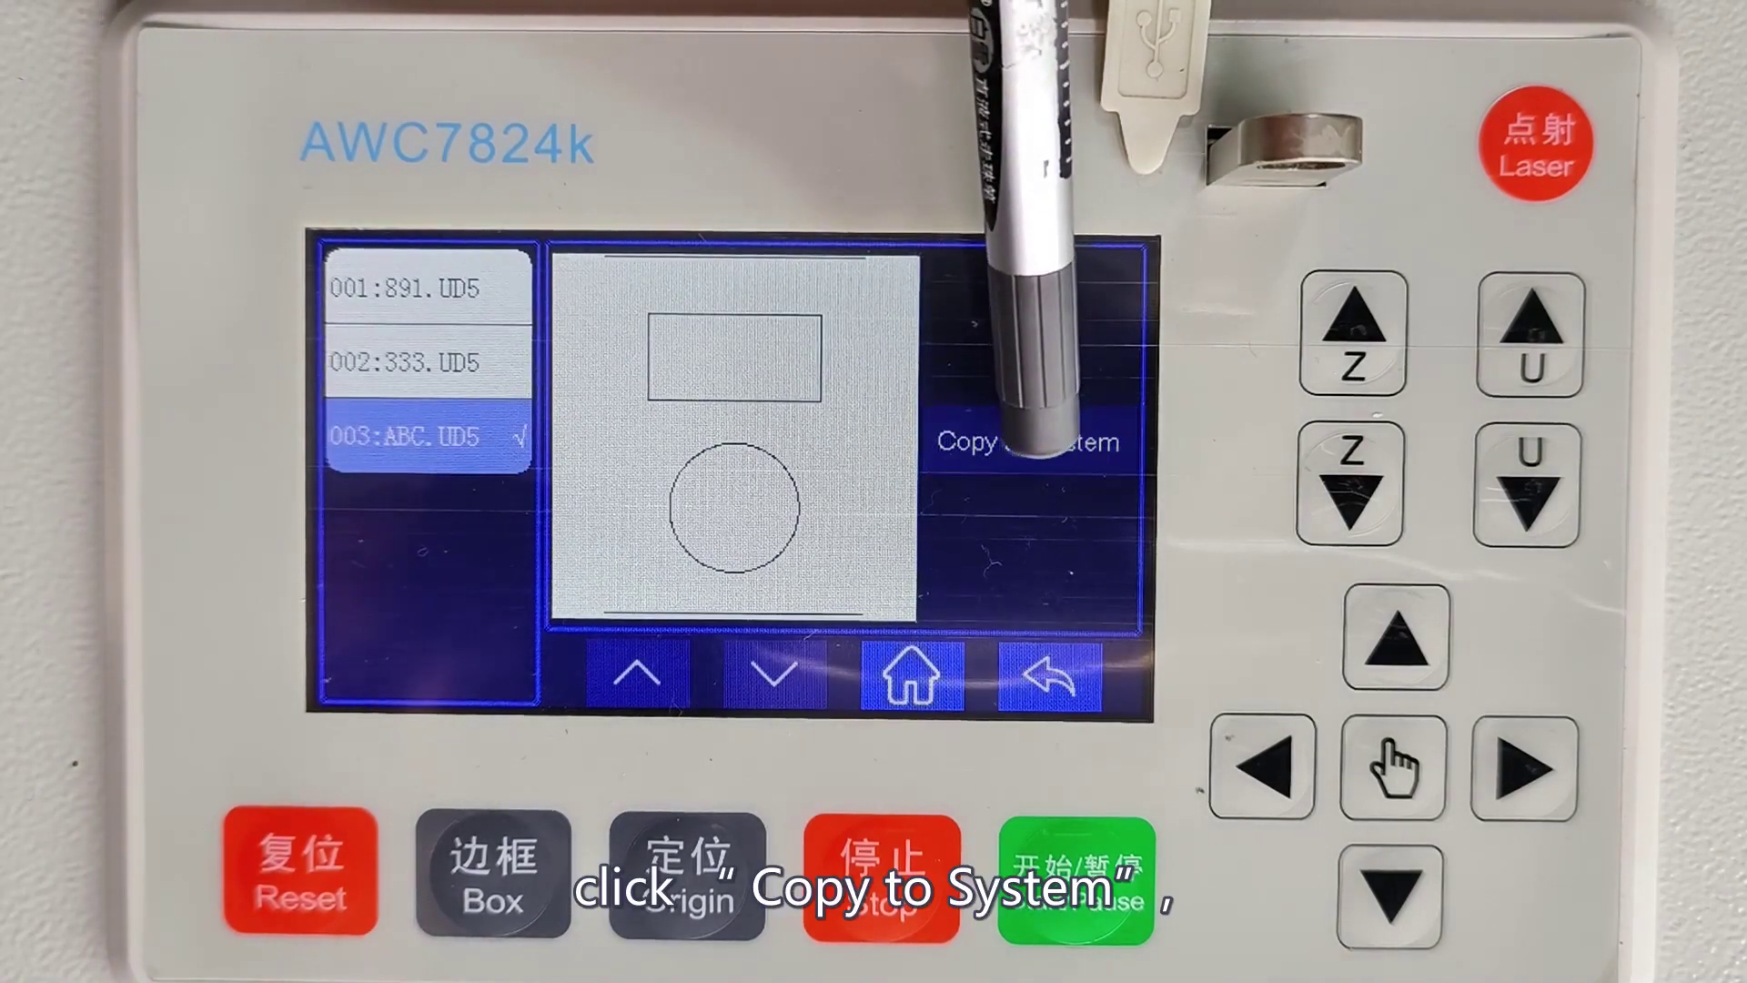
left_click(1032, 435)
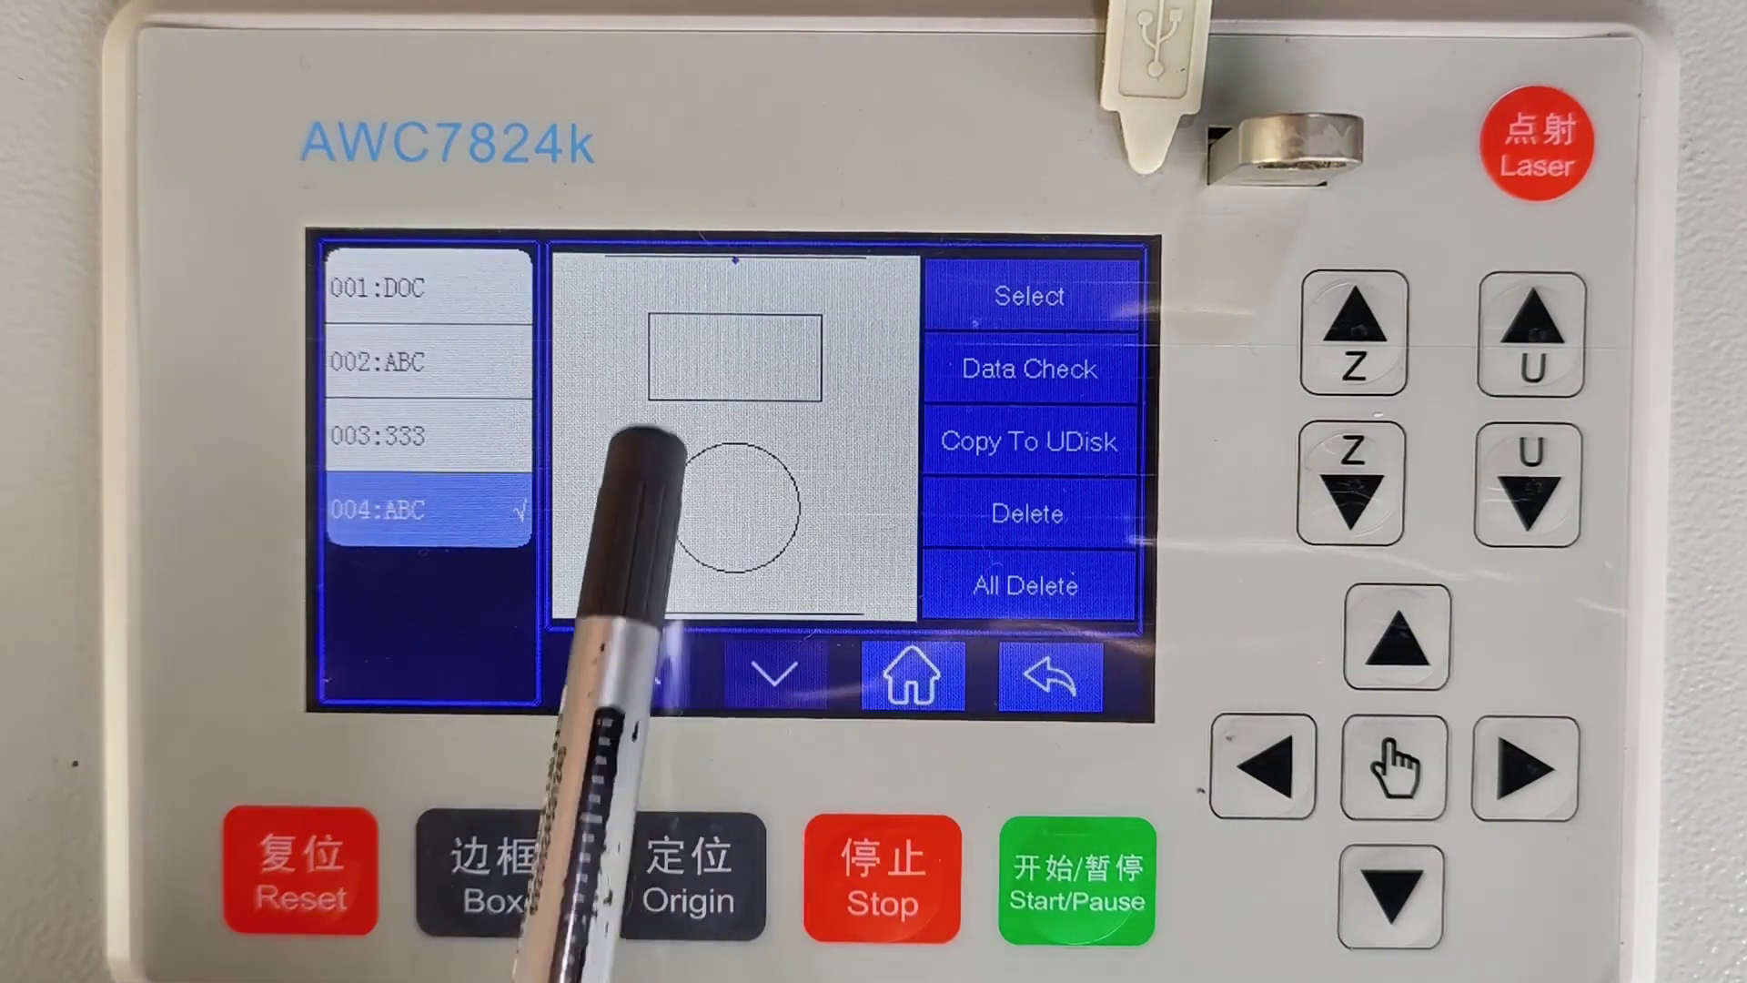
- Select the copied 004:ABC job and return home with it as the current job
left_click(364, 439)
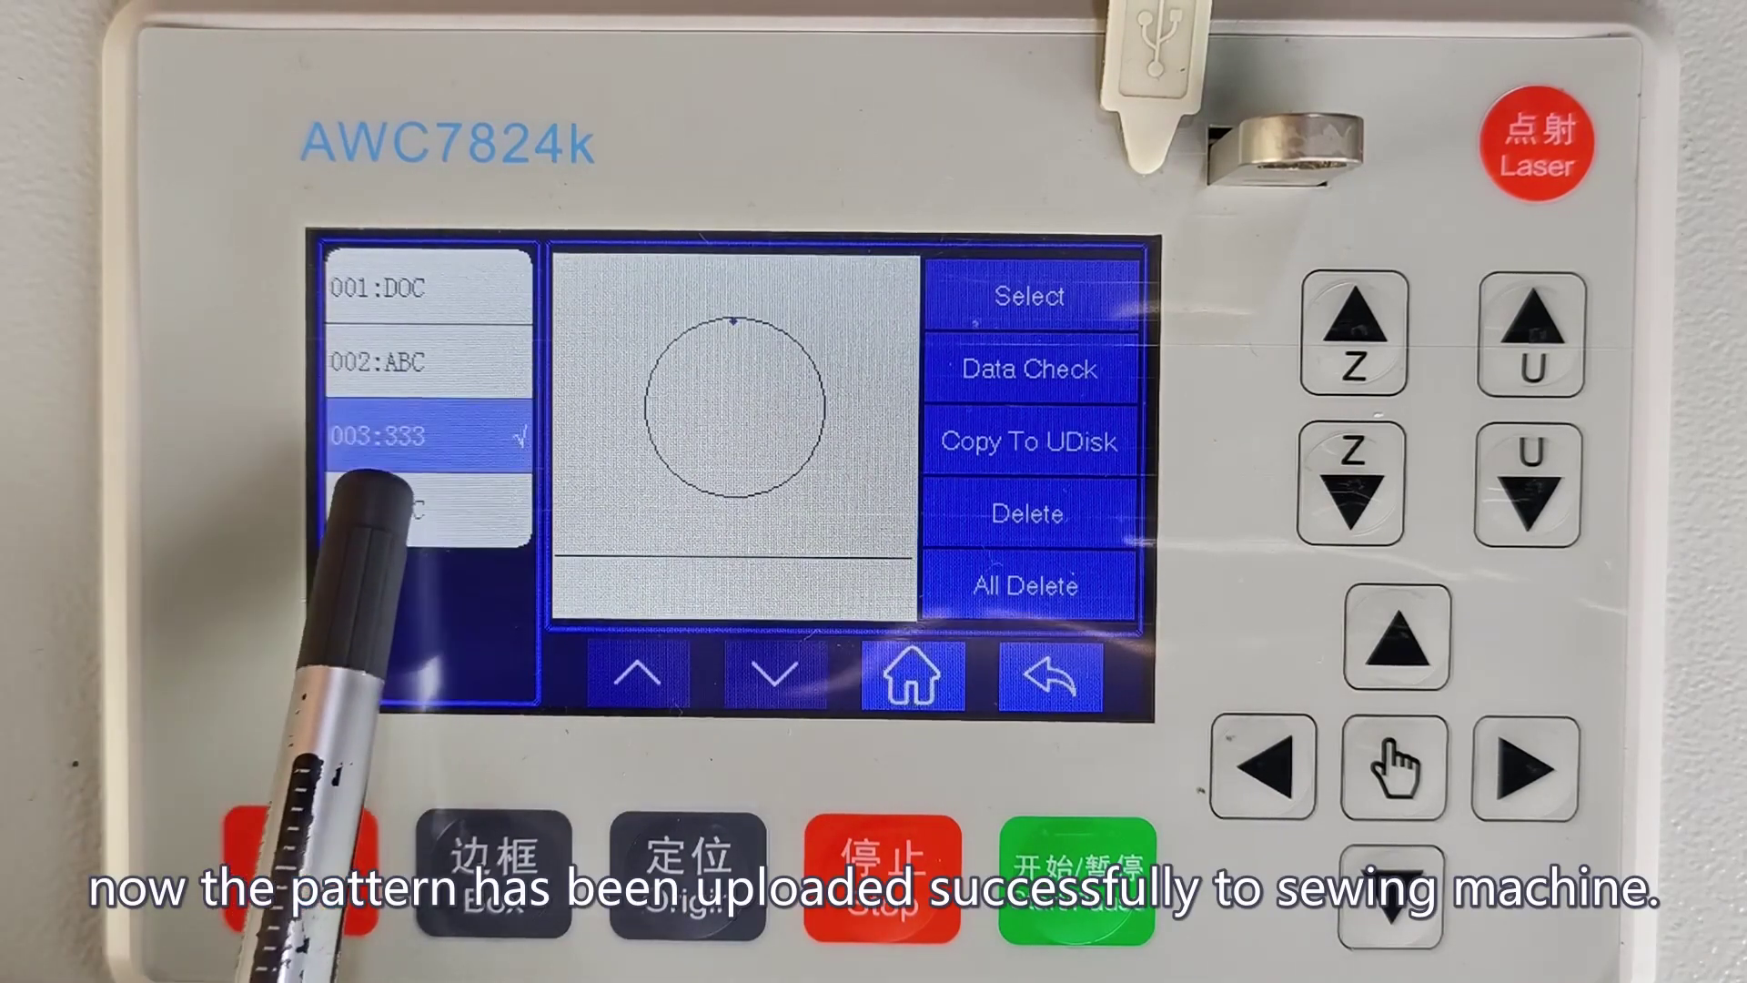
left_click(382, 510)
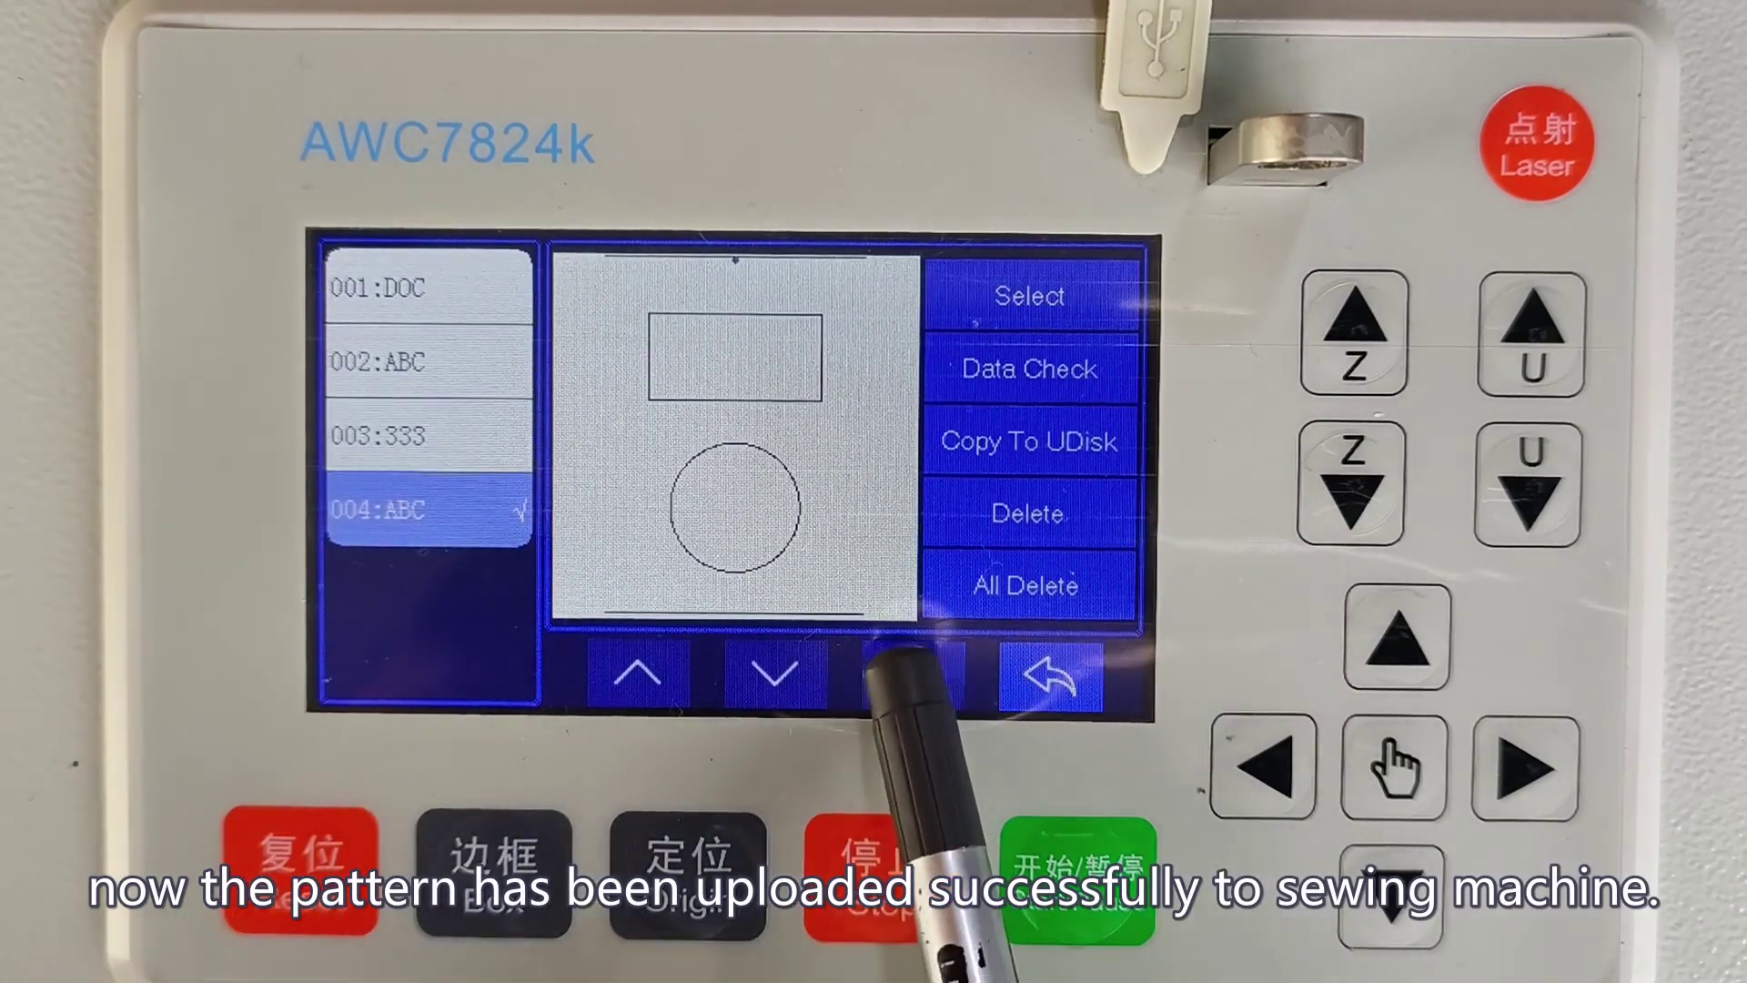
left_click(910, 678)
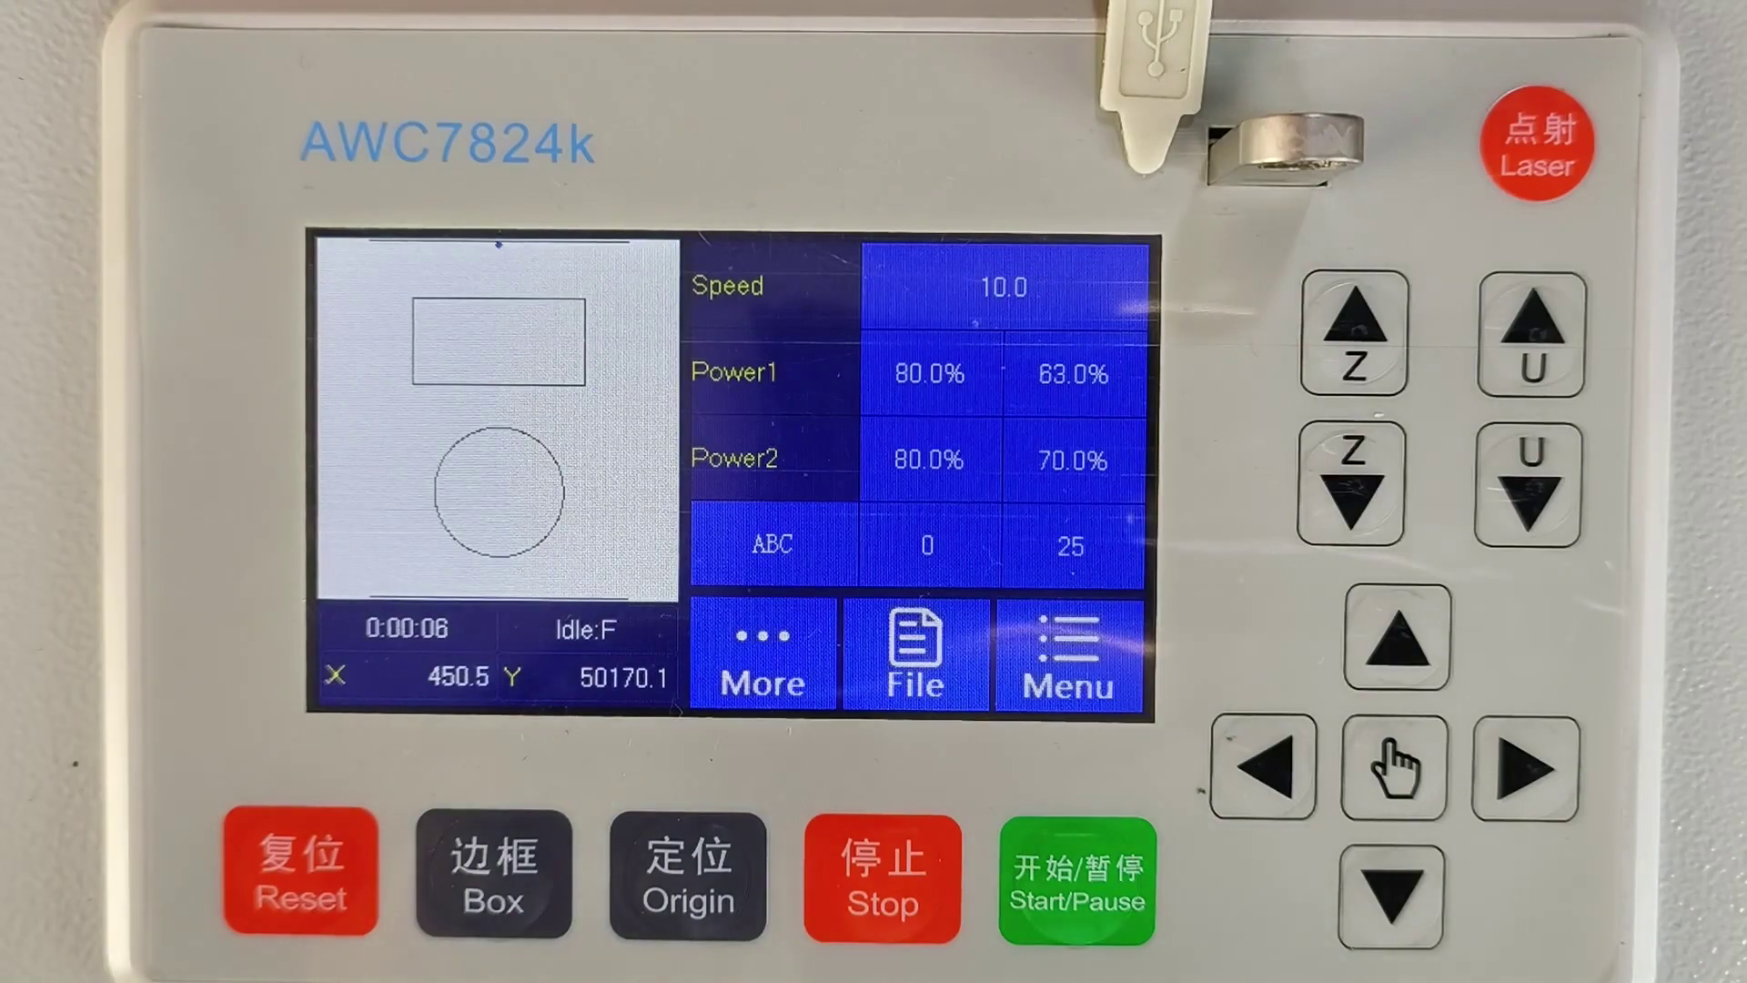